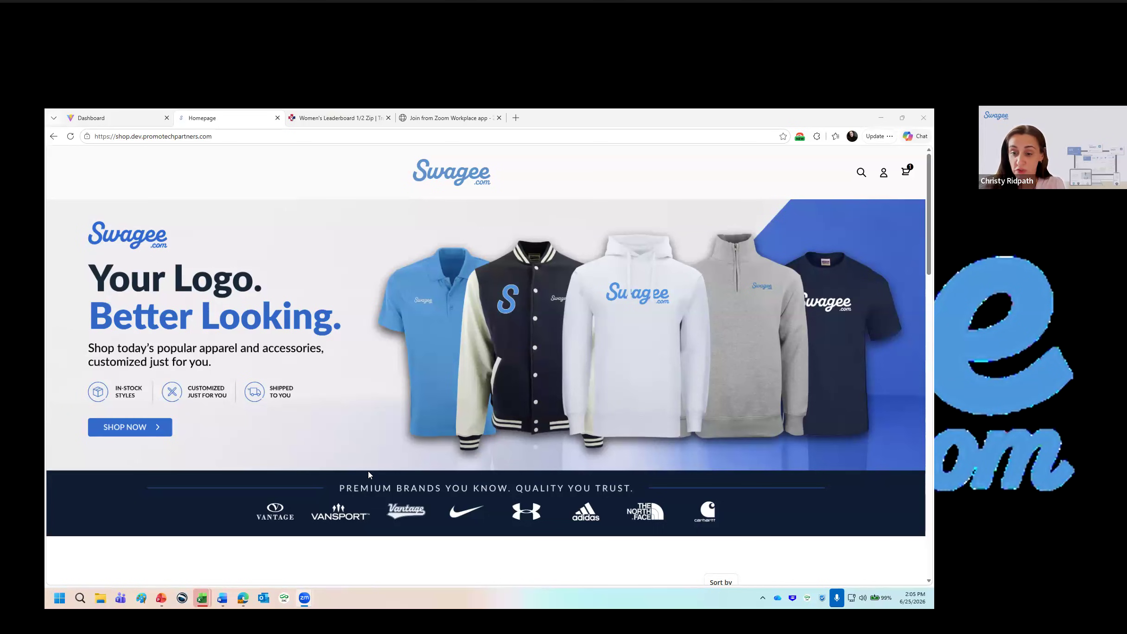
- Look through the shop homepage, from the hero banner and premium brands strip to the product listing
scroll(397, 506, down, 2)
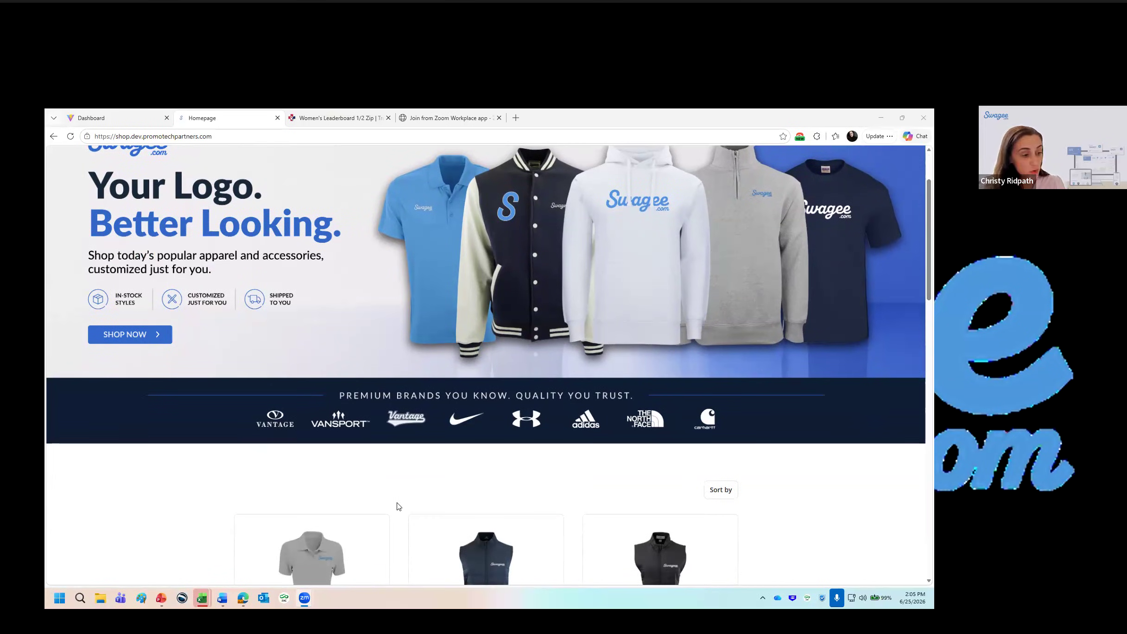
scroll(397, 506, down, 2)
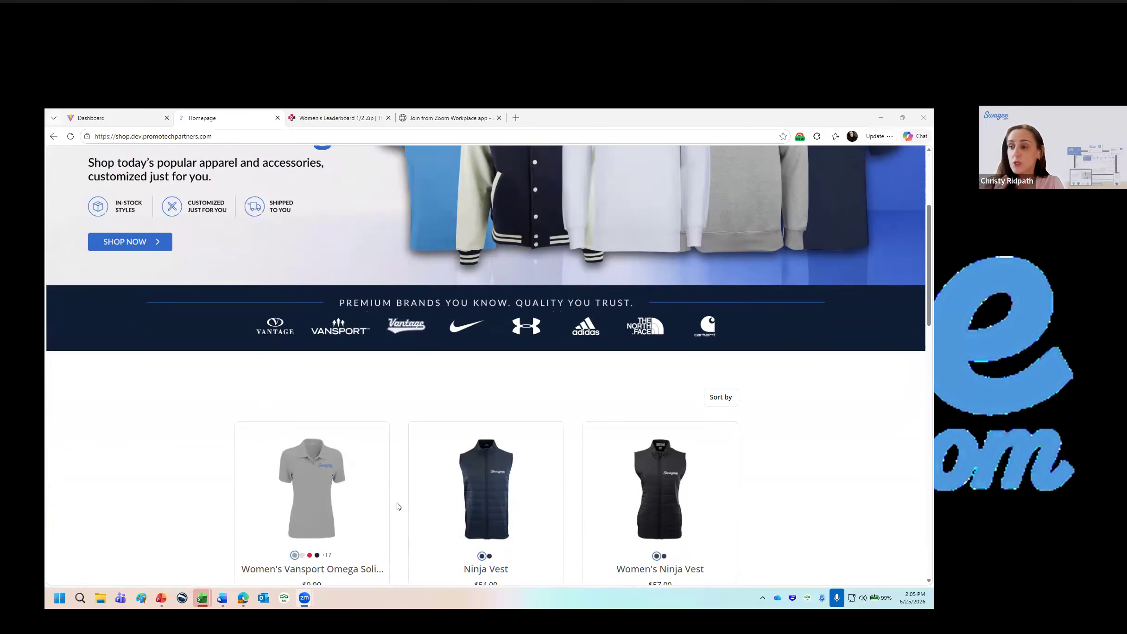
scroll(398, 507, down, 2)
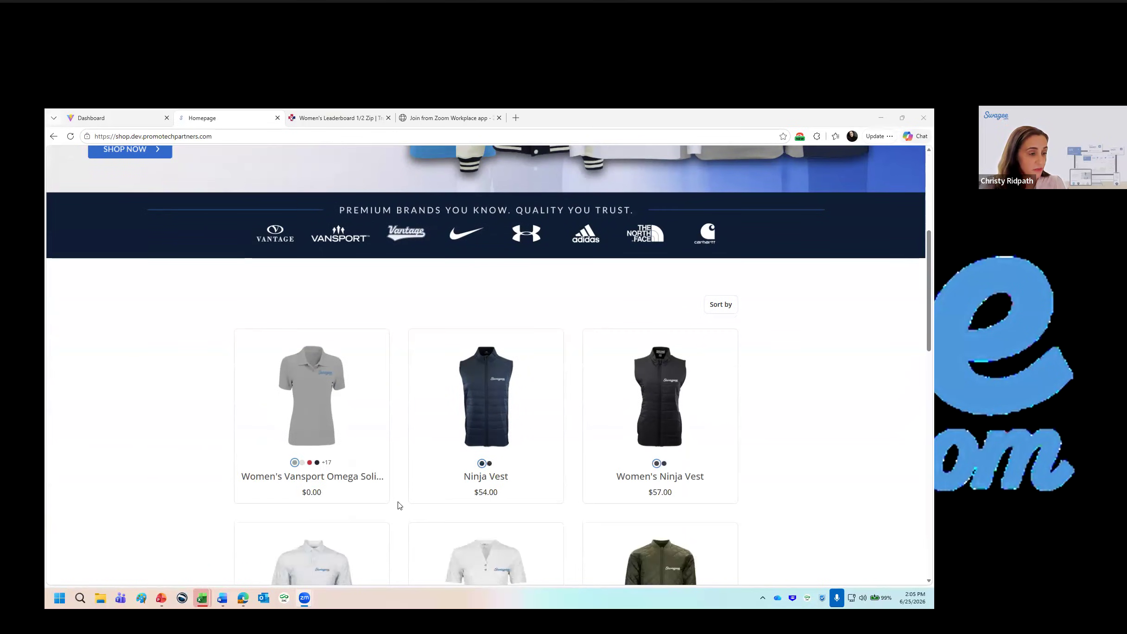
scroll(482, 422, down, 1)
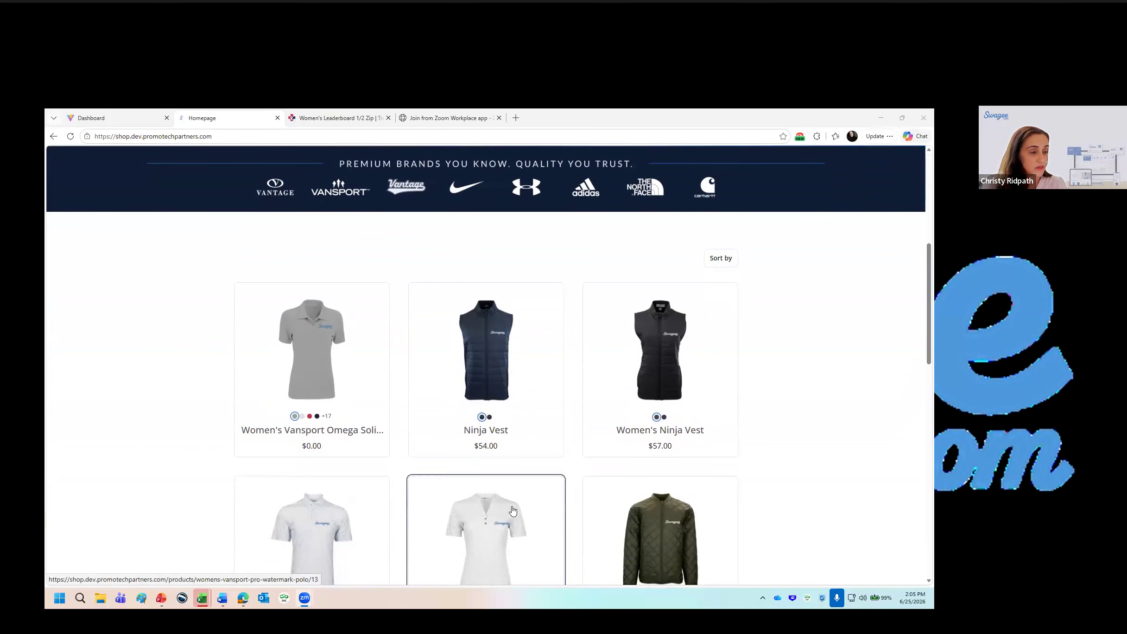
scroll(484, 351, down, 5)
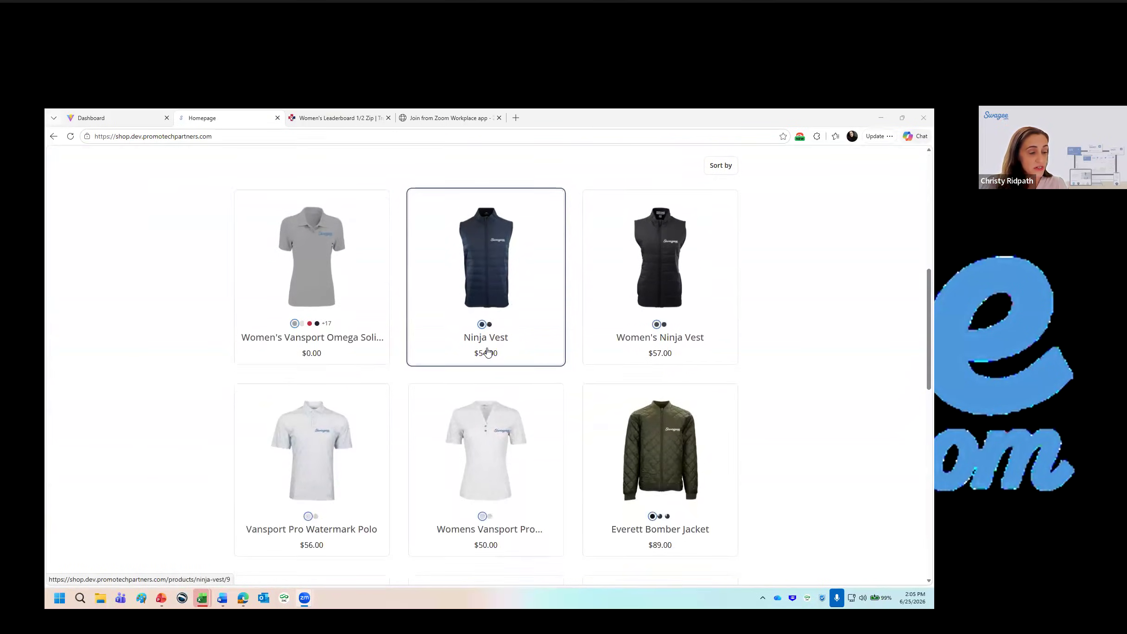
scroll(488, 353, up, 5)
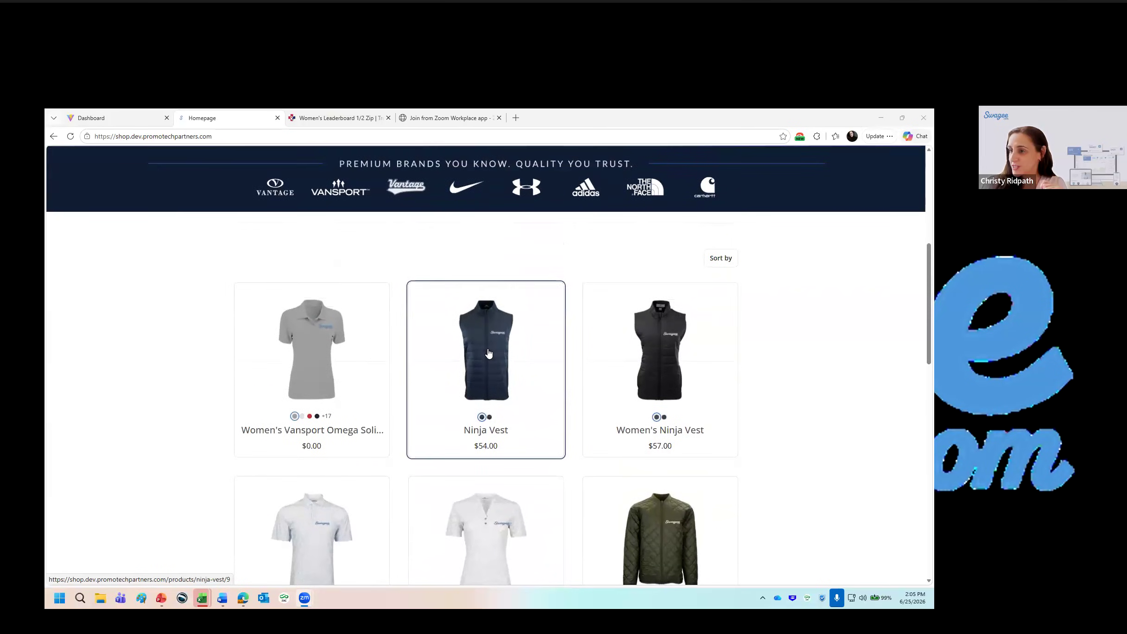
scroll(489, 355, up, 3)
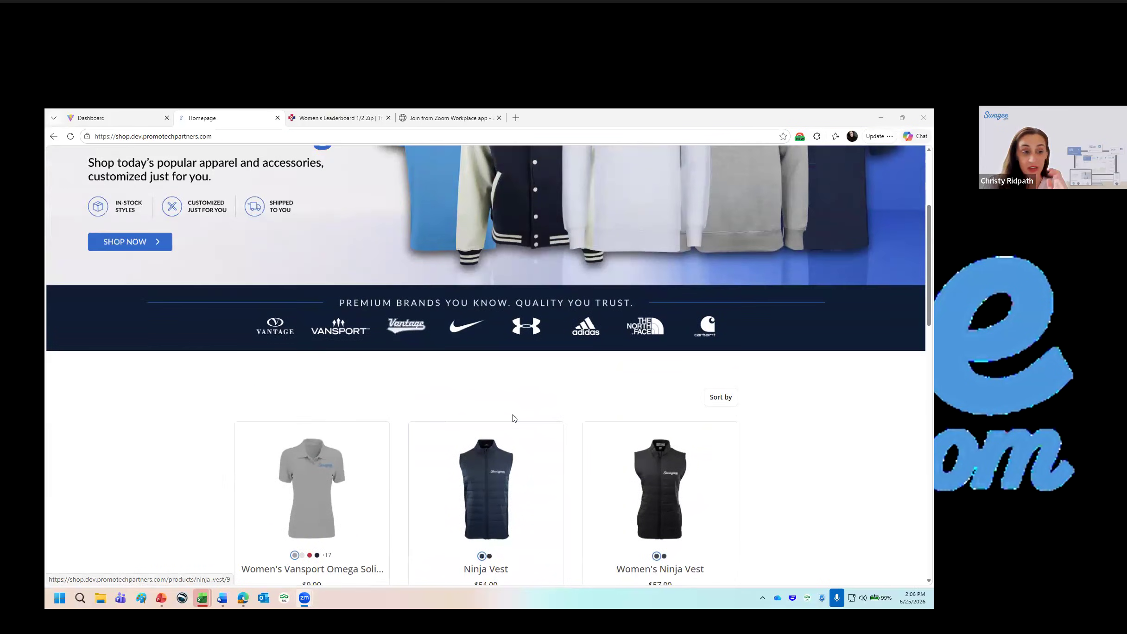
scroll(511, 415, up, 3)
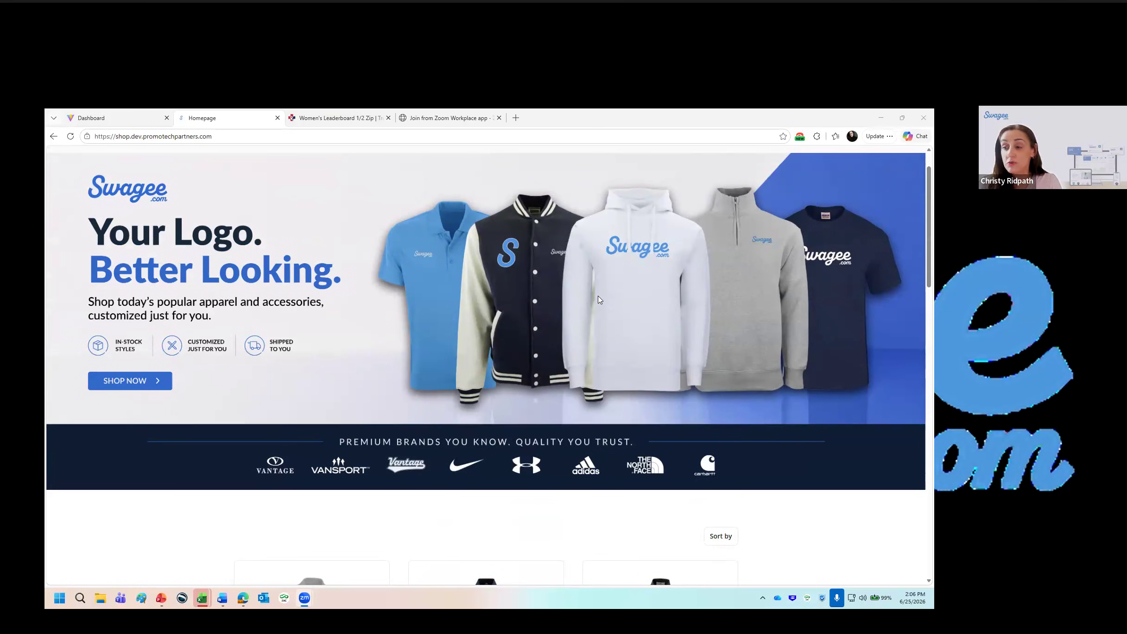
scroll(585, 369, down, 5)
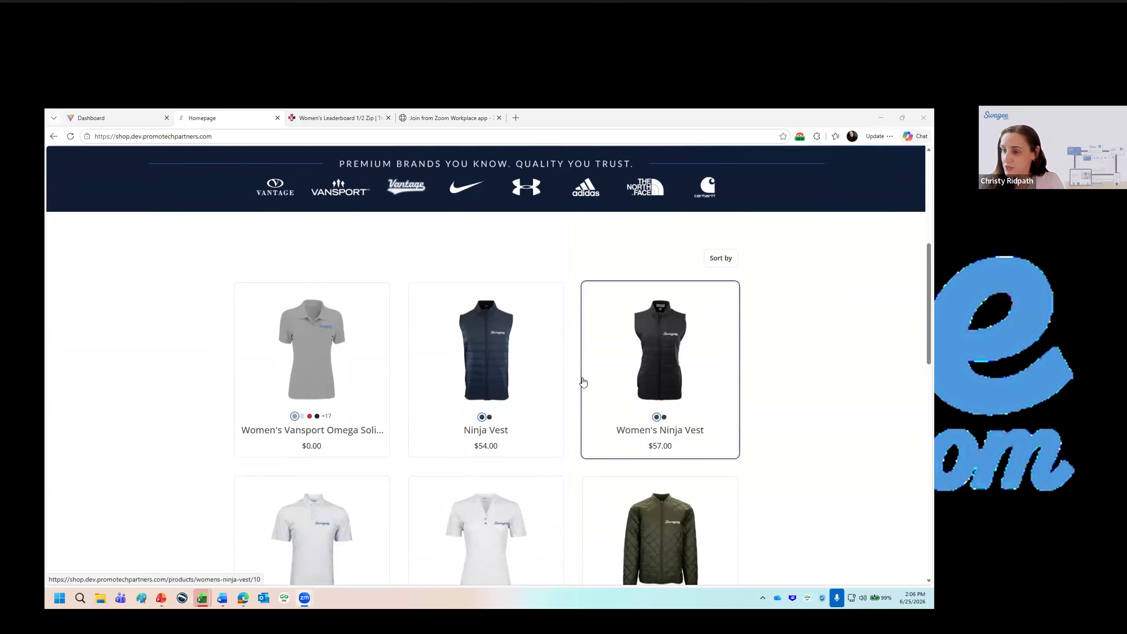
- Open the Ninja Vest product page from the homepage listing and place the cursor in its quantity field
click(493, 353)
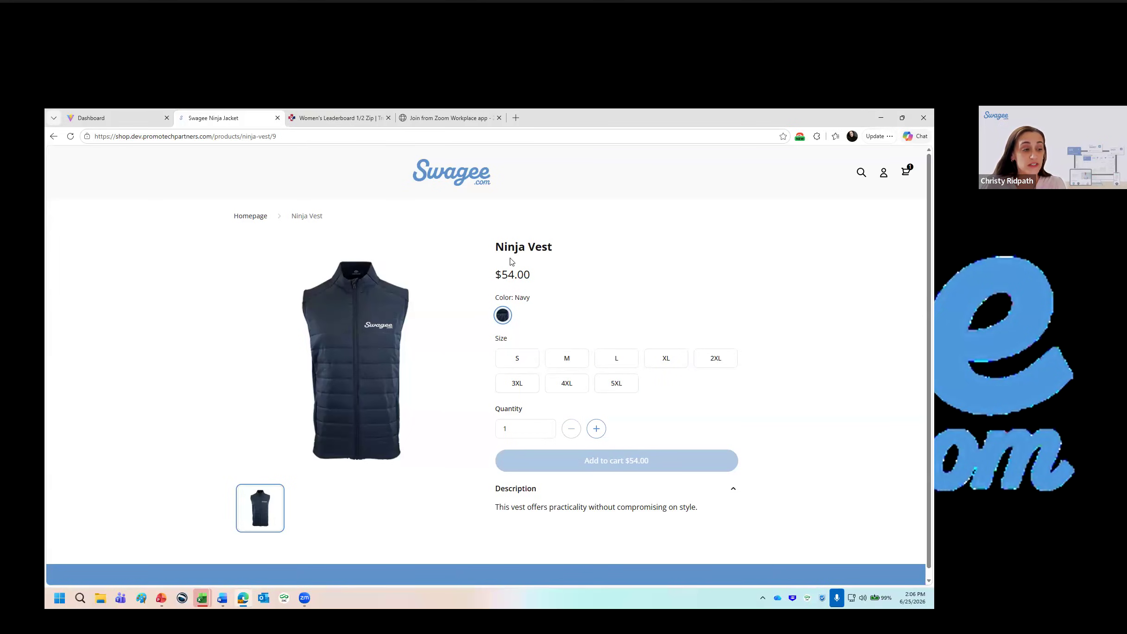
click(508, 430)
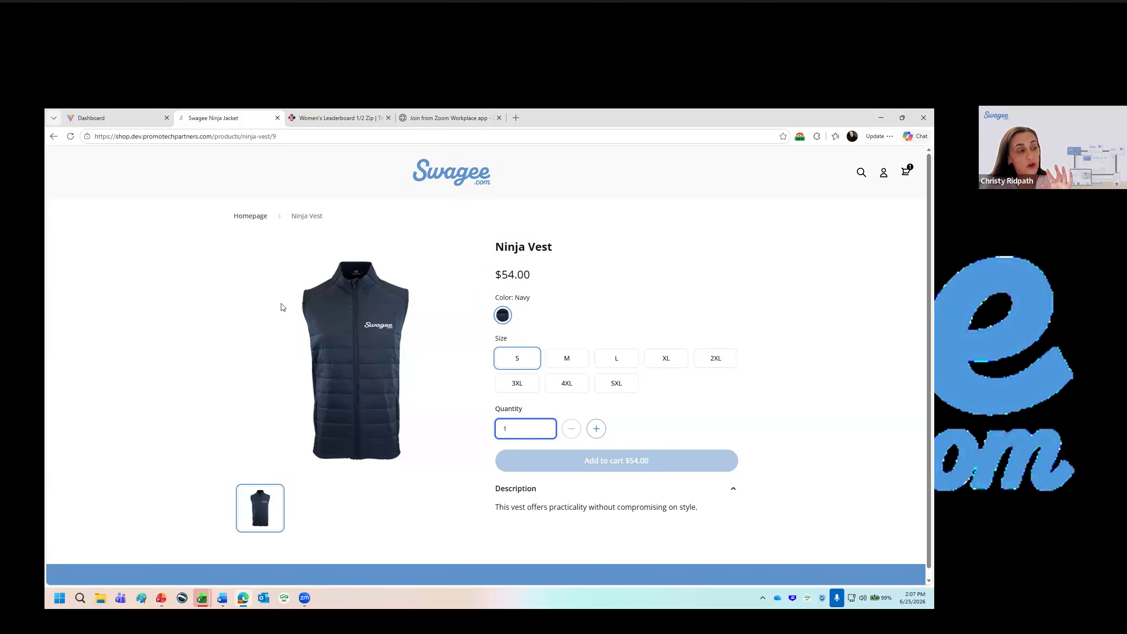
- On the Trinity Medical Group store's Women's Leaderboard 1/2 Zip page, set the 3XL quantity to 1
click(341, 119)
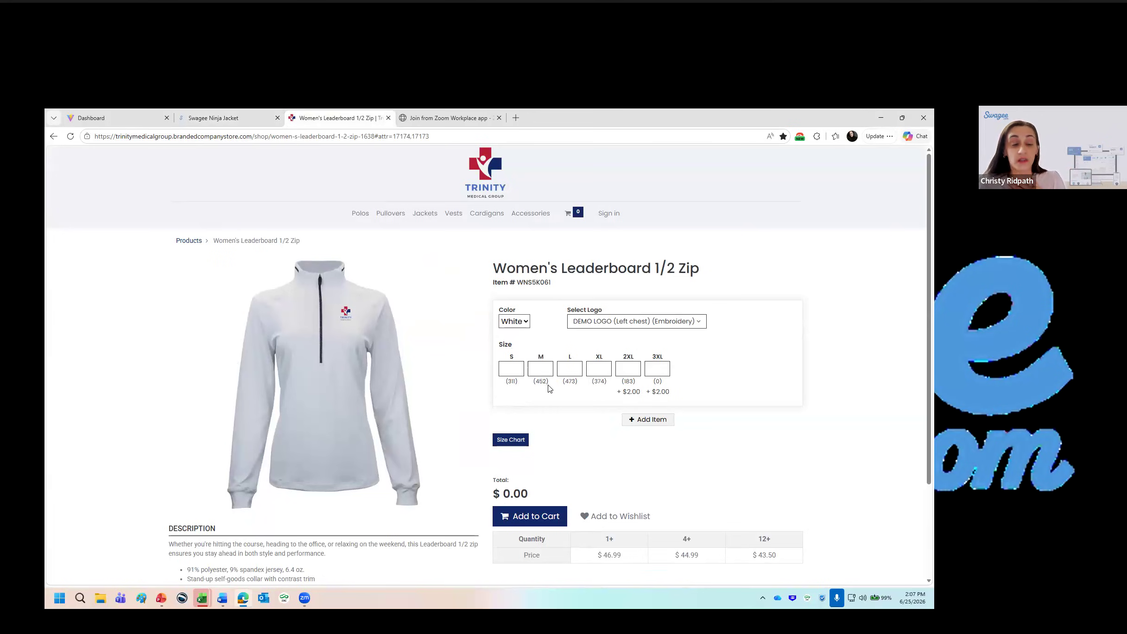
click(656, 367)
text(12)
scroll(656, 367, down, 1)
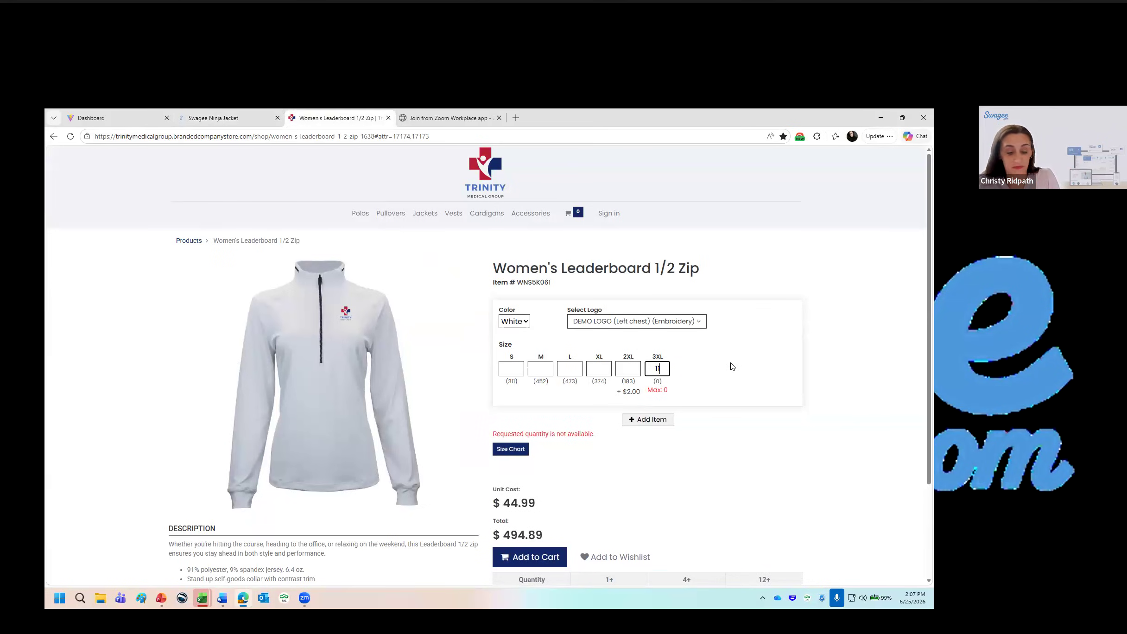
key(BackSpace)
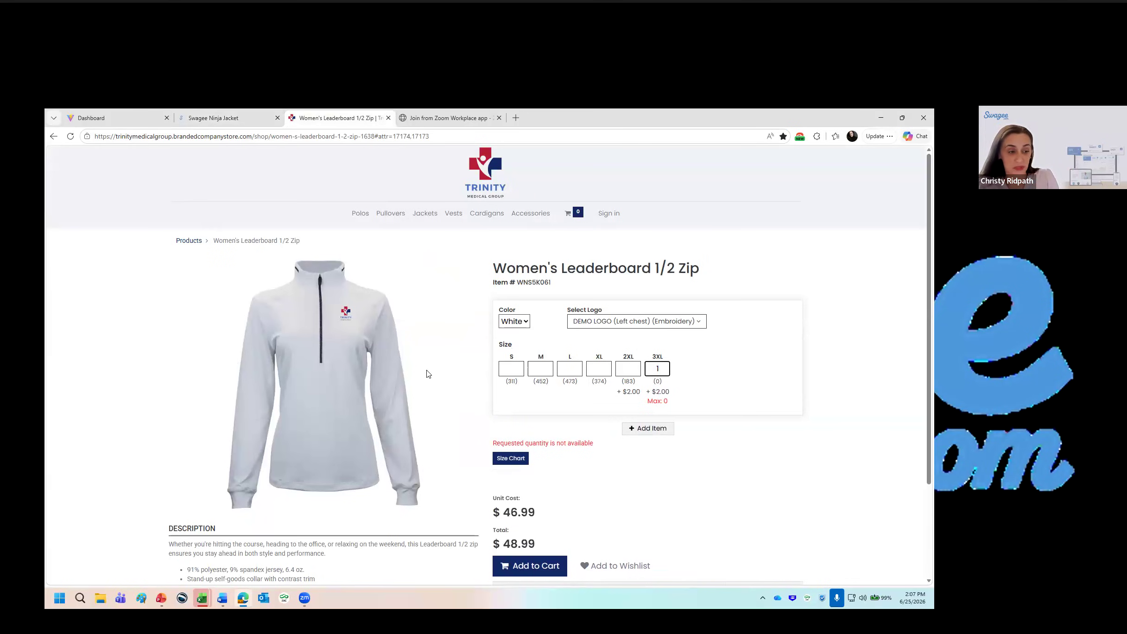
- Check the half zip's available colors and select the black version of DEMO LOGO (Left chest) (Embroidery)
click(656, 322)
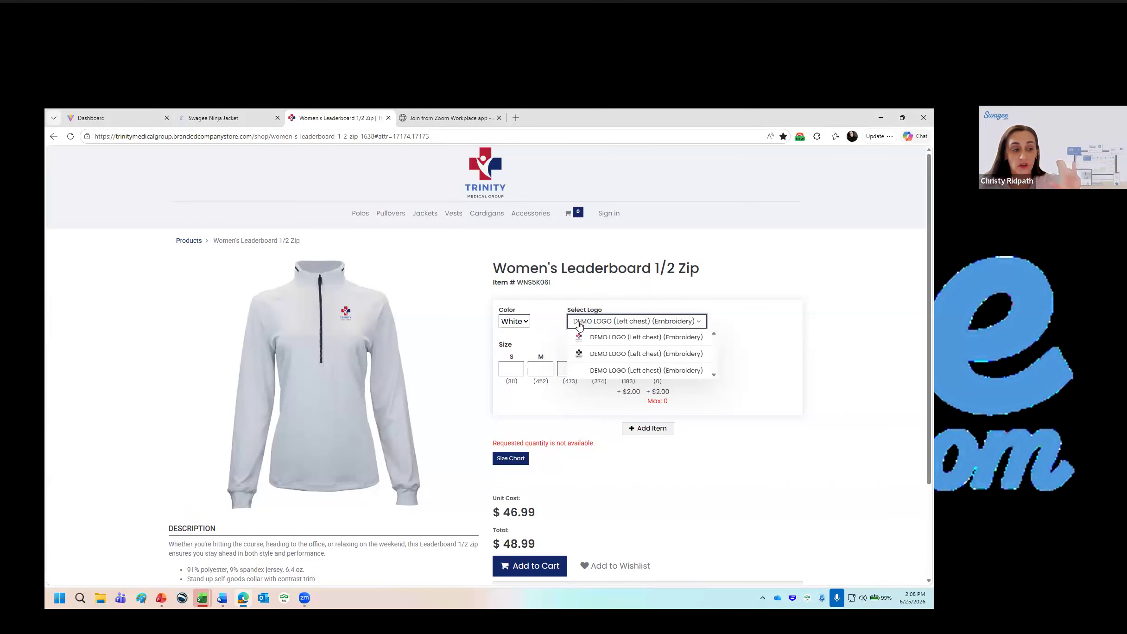
click(527, 326)
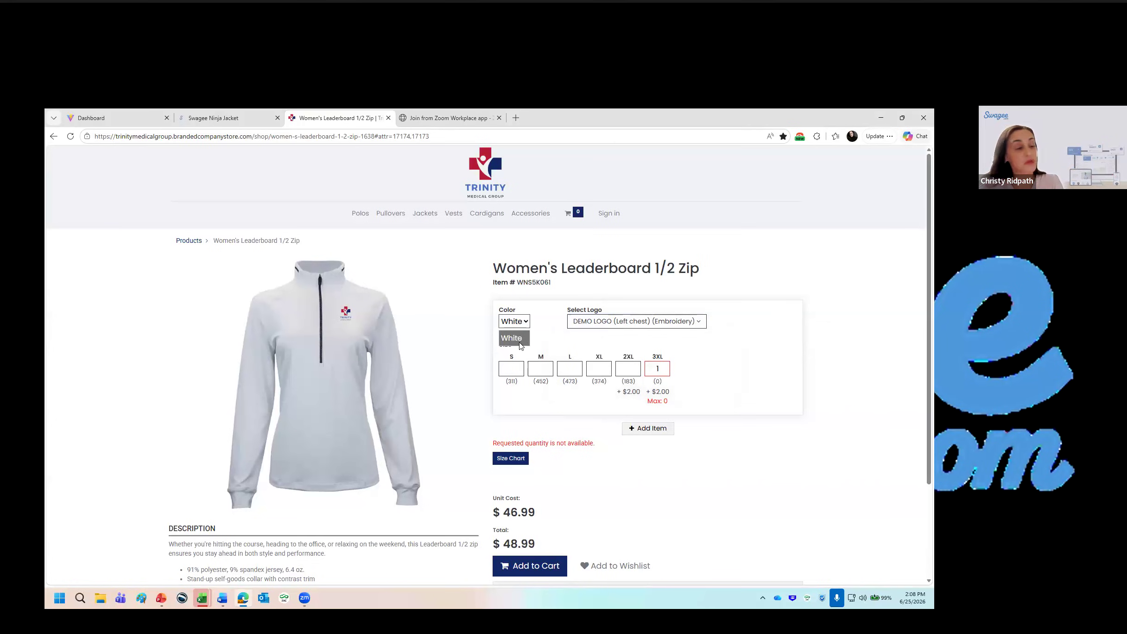
click(659, 325)
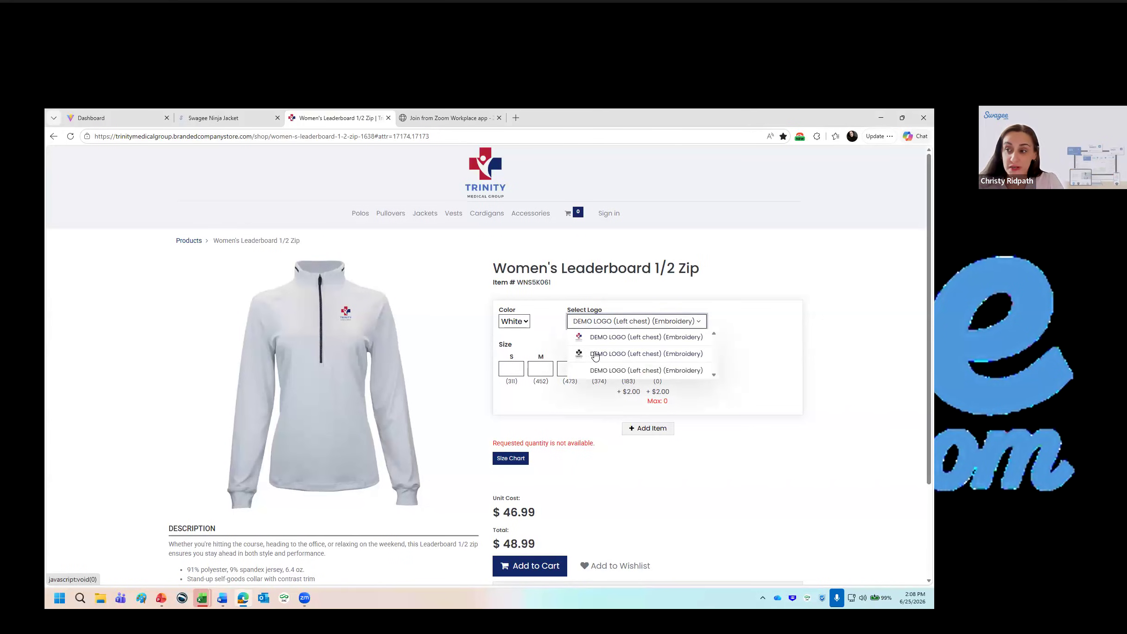
click(595, 356)
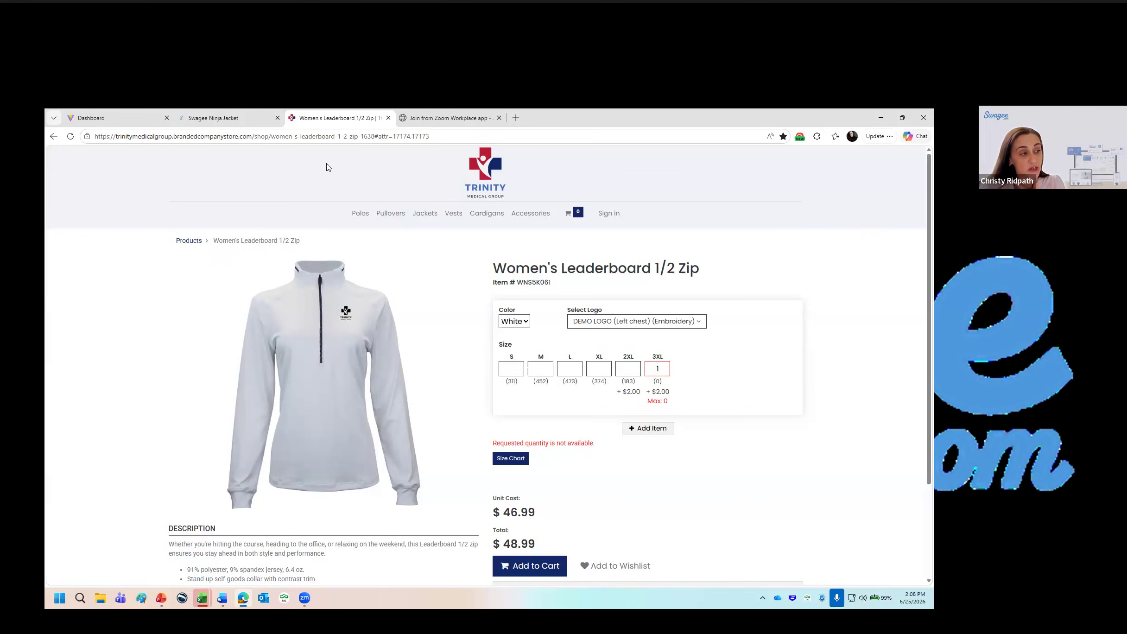
- Switch to the Swagee admin dashboard and open the product list of the Swagee Staff Shop
click(239, 121)
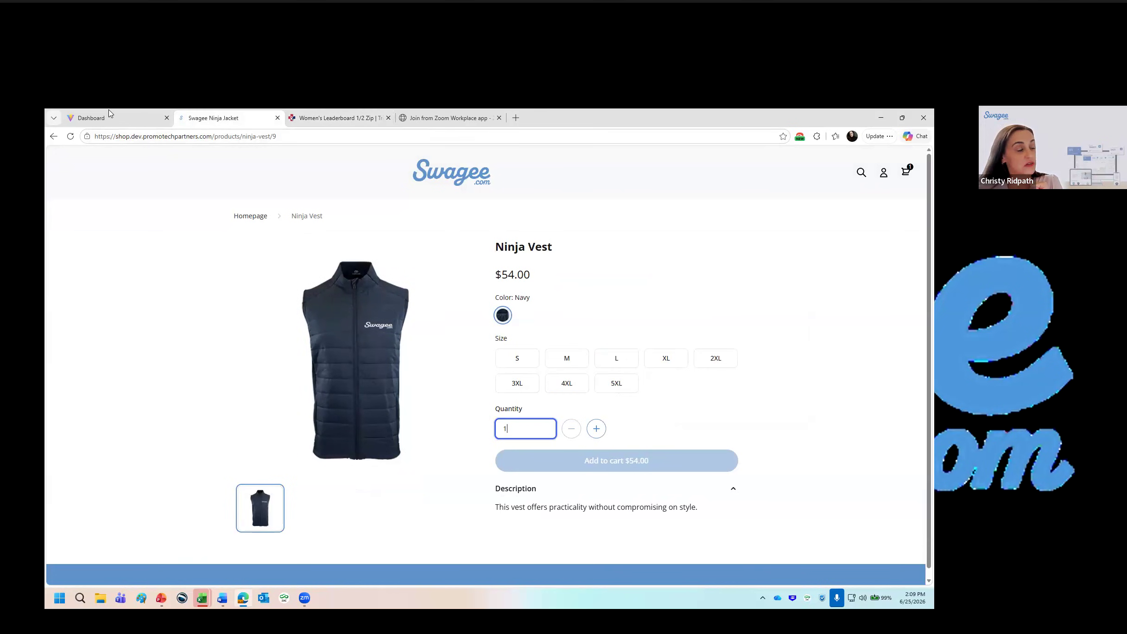
click(111, 122)
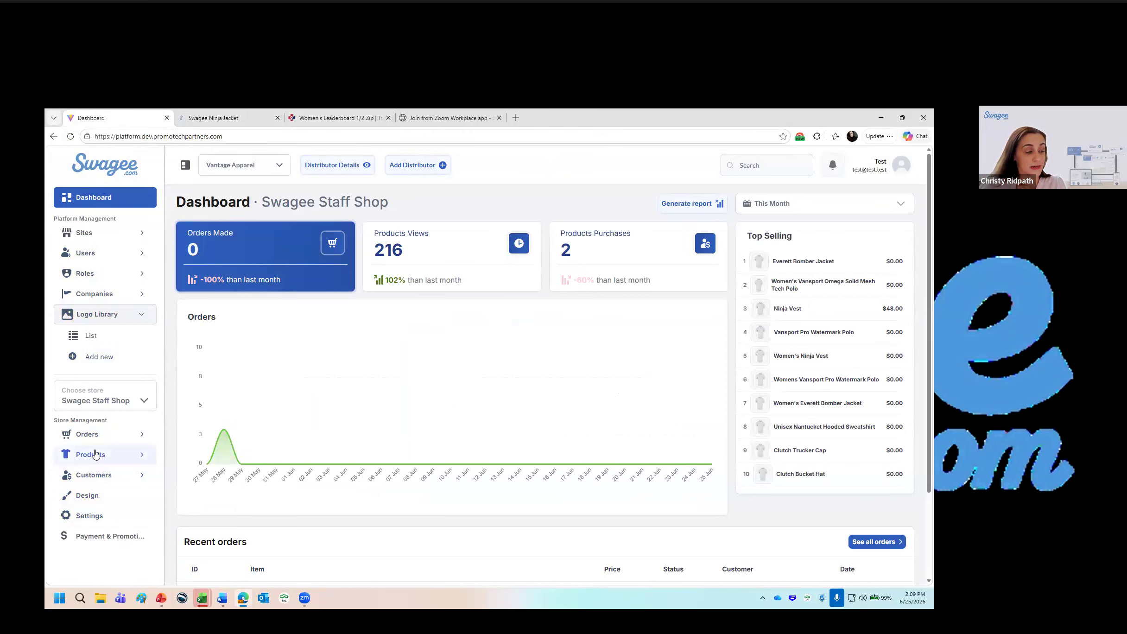
scroll(95, 455, down, 1)
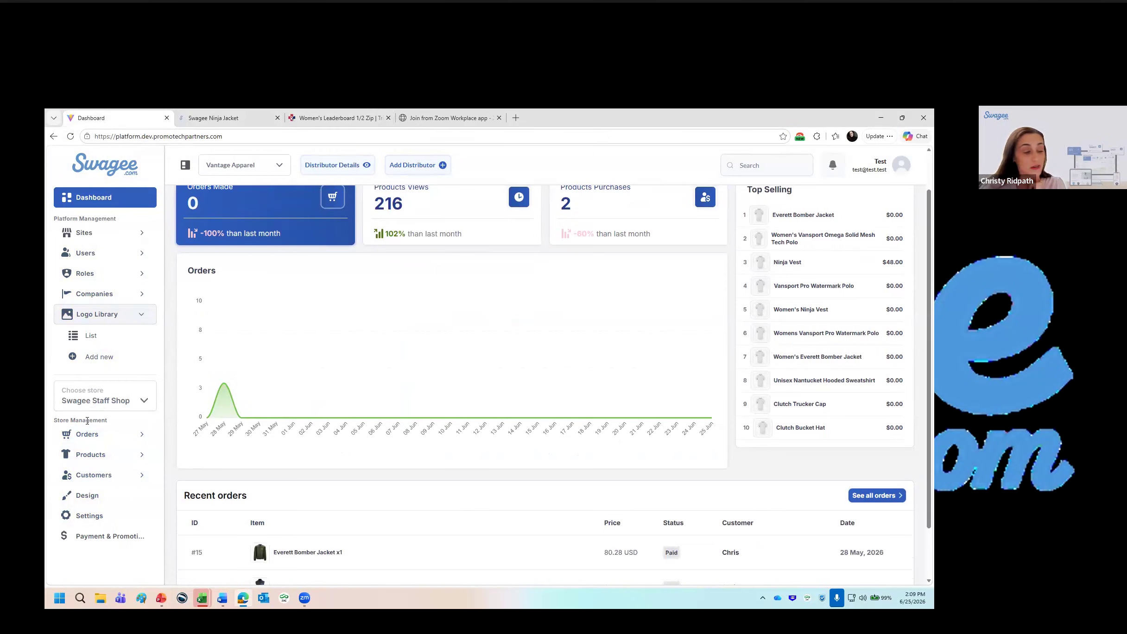
click(92, 457)
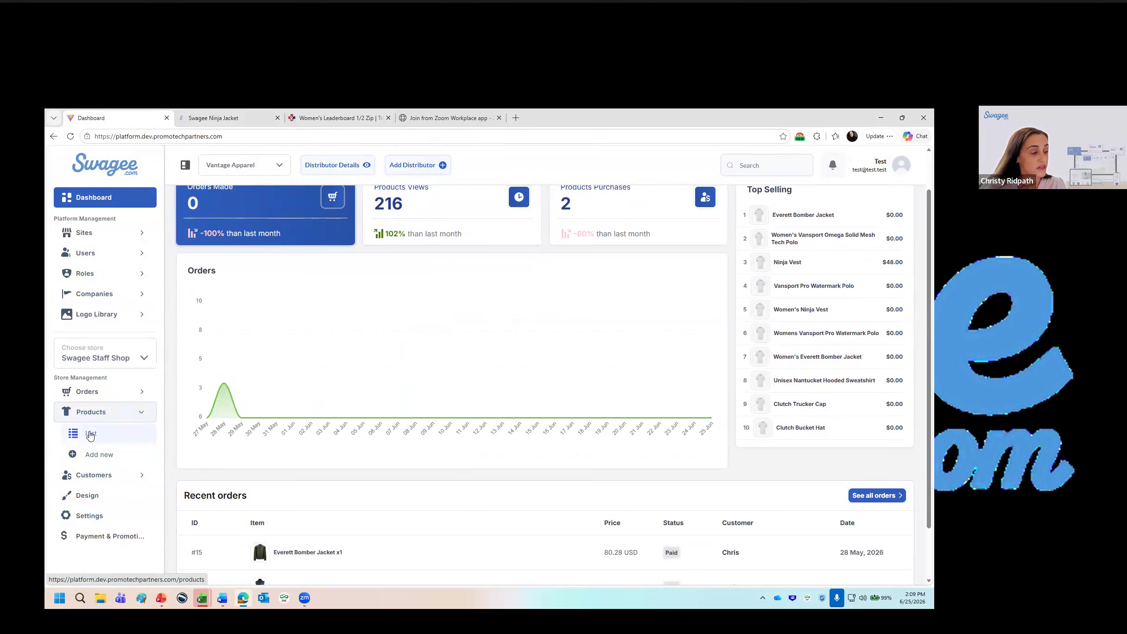
click(90, 435)
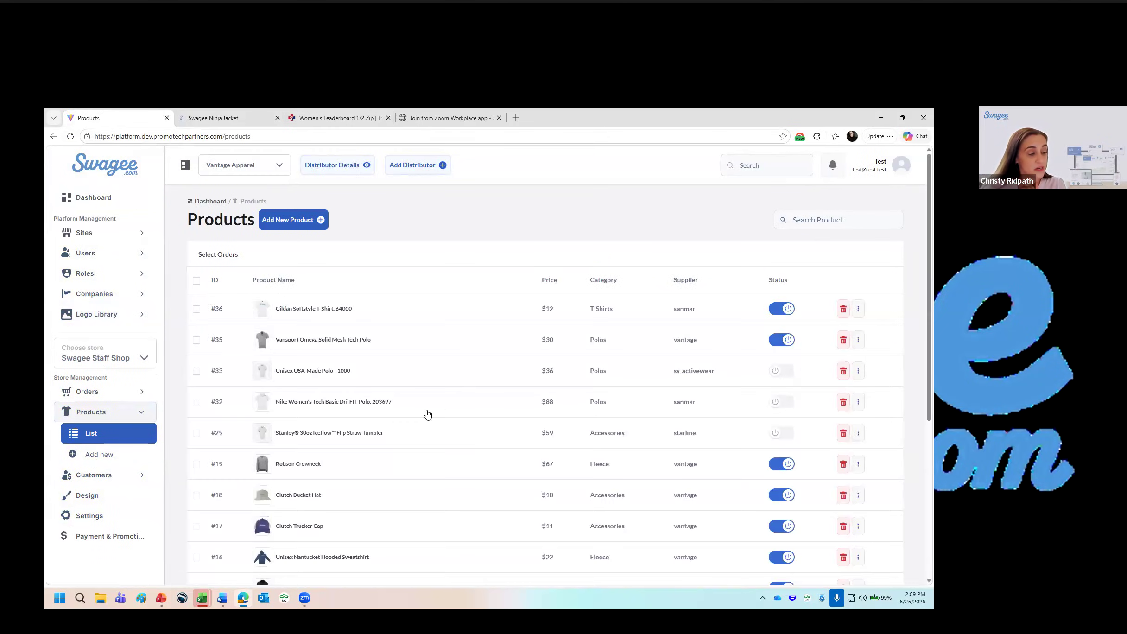
- Review the product list, turn off the status of Gildan Softstyle T-Shirt, 64000, and turn it back on
scroll(428, 414, down, 4)
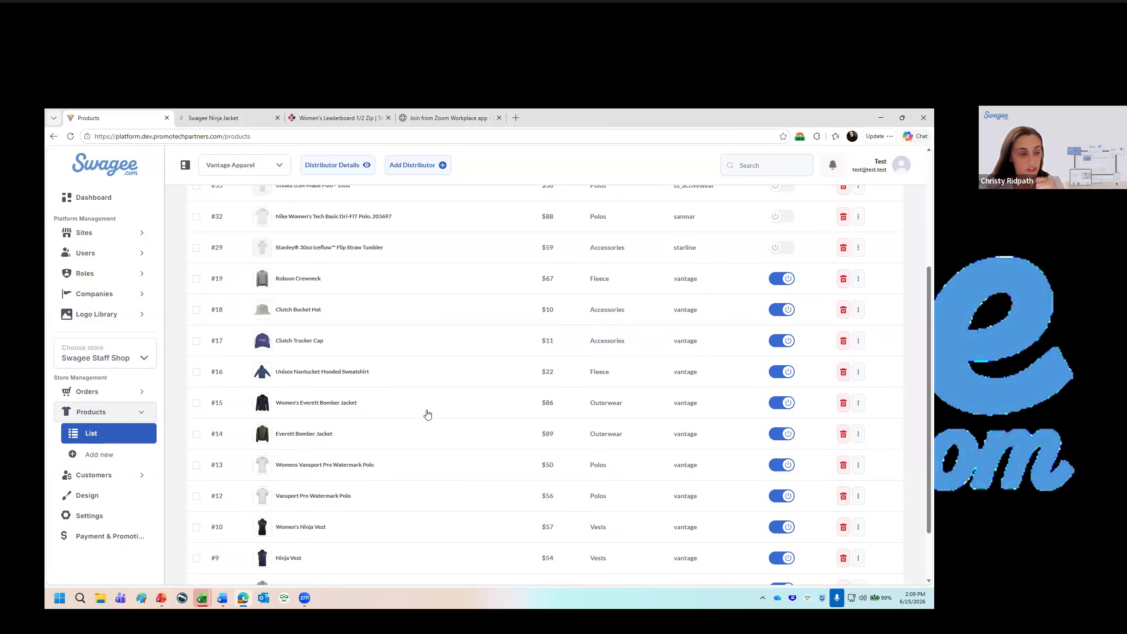
scroll(428, 414, up, 4)
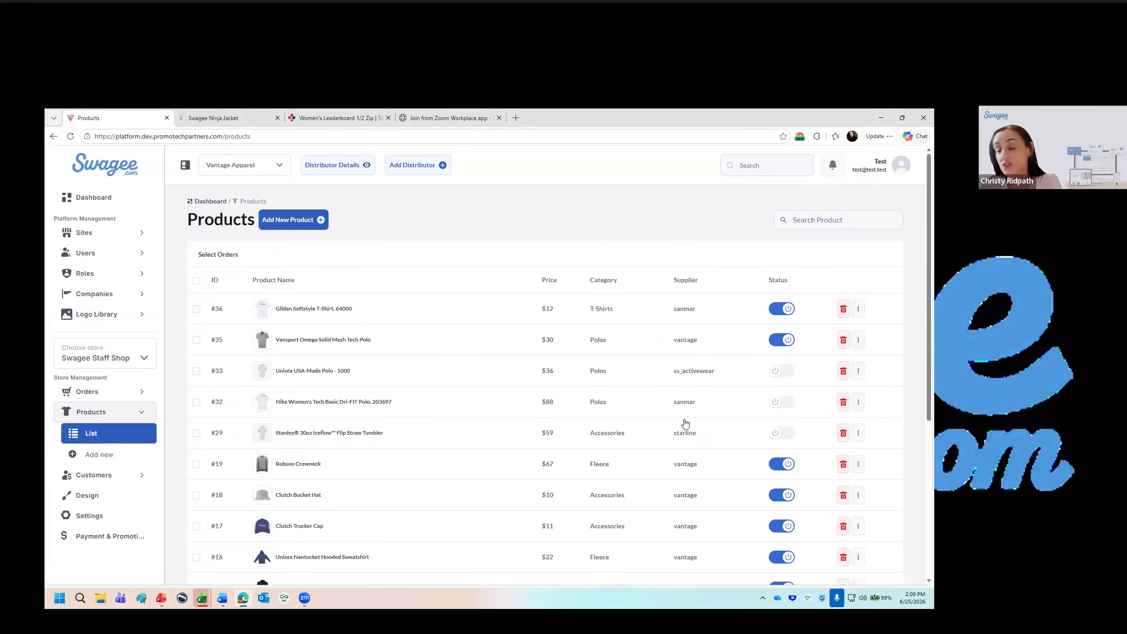
click(788, 311)
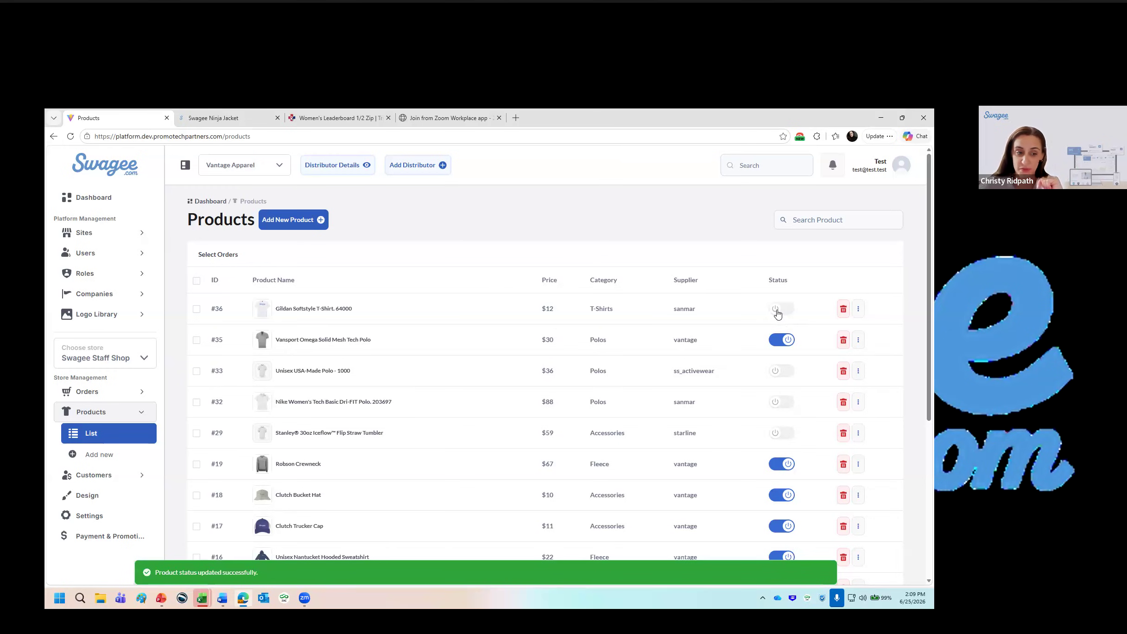
click(778, 311)
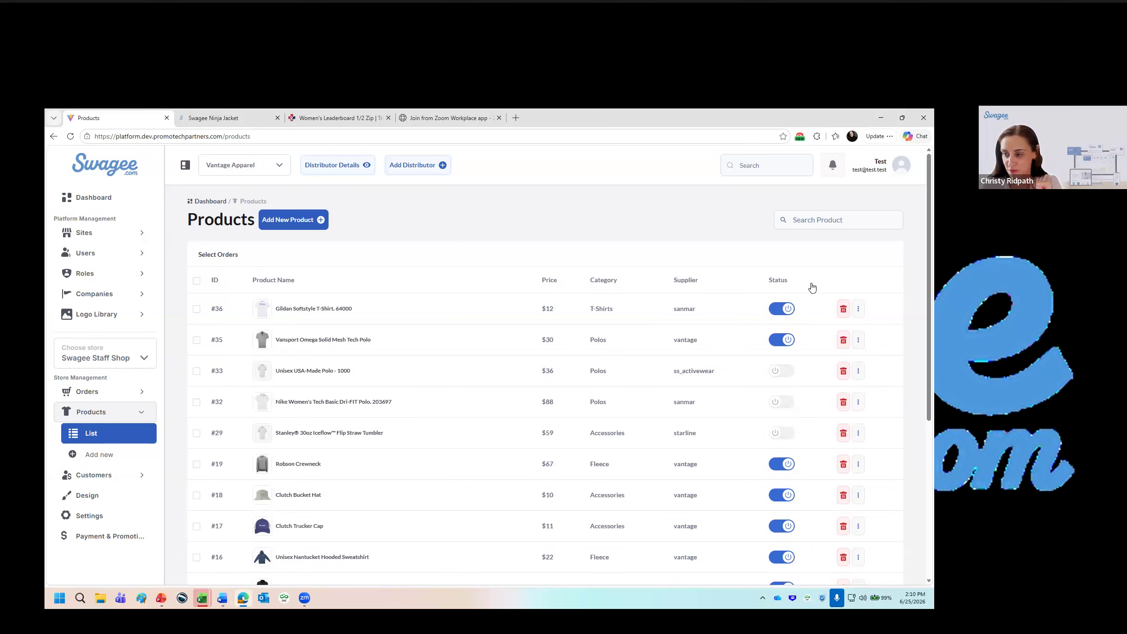
- Find the Ninja Vest in the product list and open it for editing
scroll(271, 465, down, 3)
scroll(271, 466, down, 3)
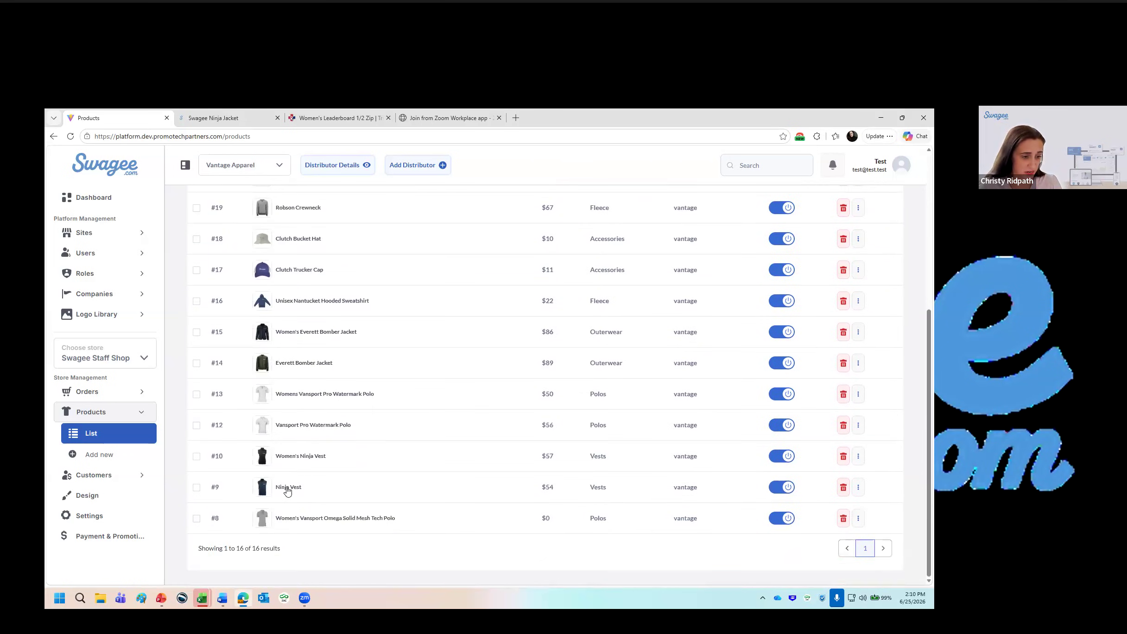
click(859, 489)
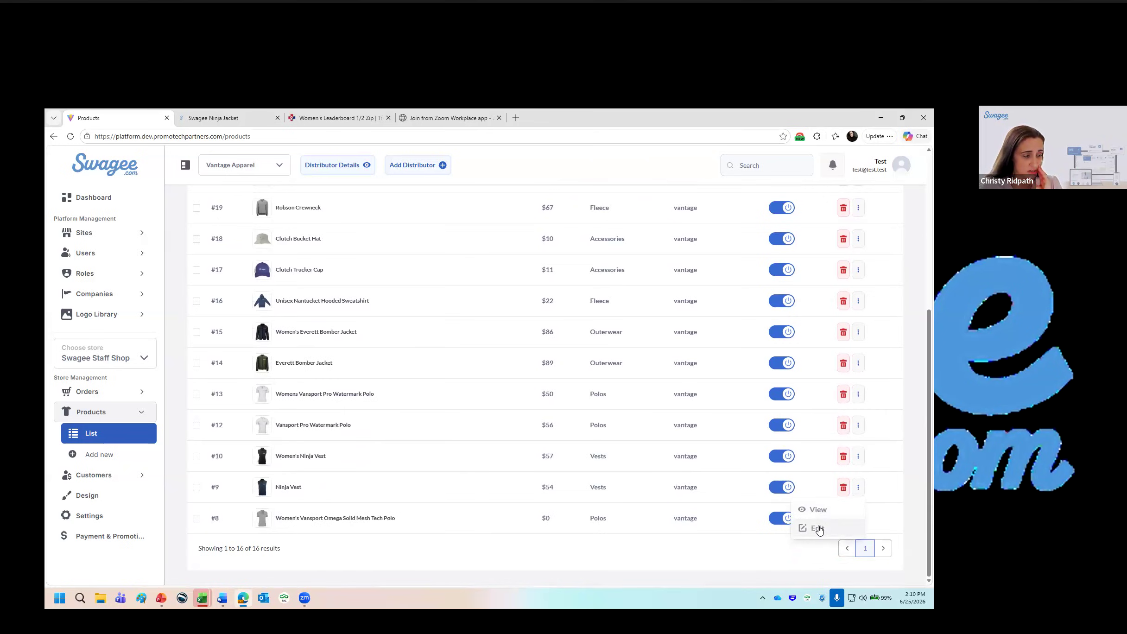
click(818, 529)
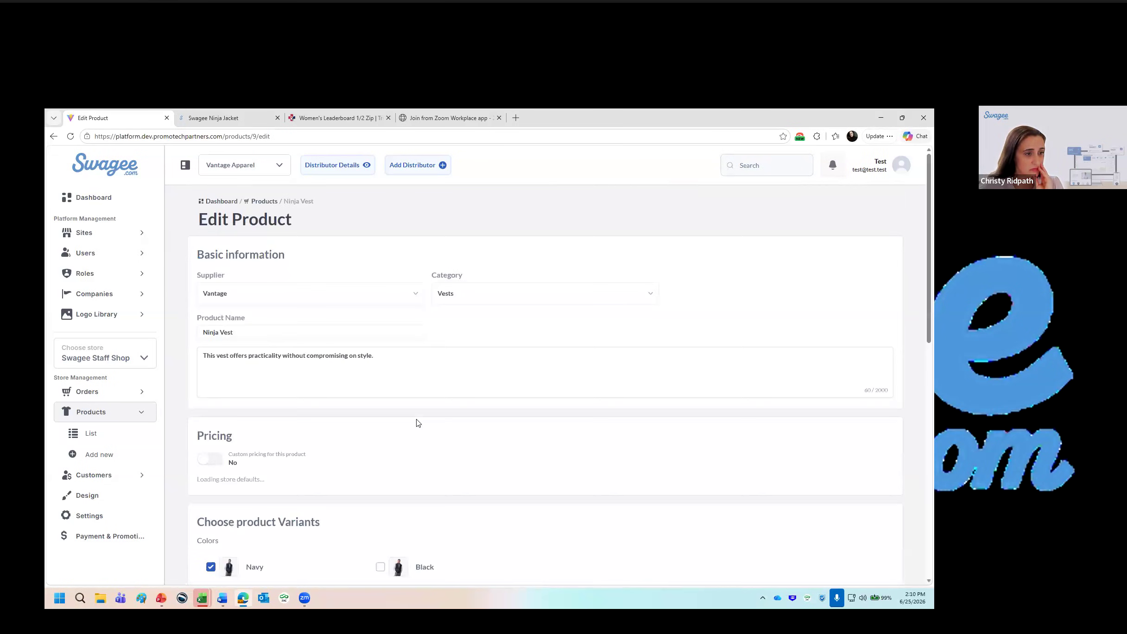
- Enable the Black color variant alongside Navy for the Ninja Vest and save the product
scroll(433, 441, down, 3)
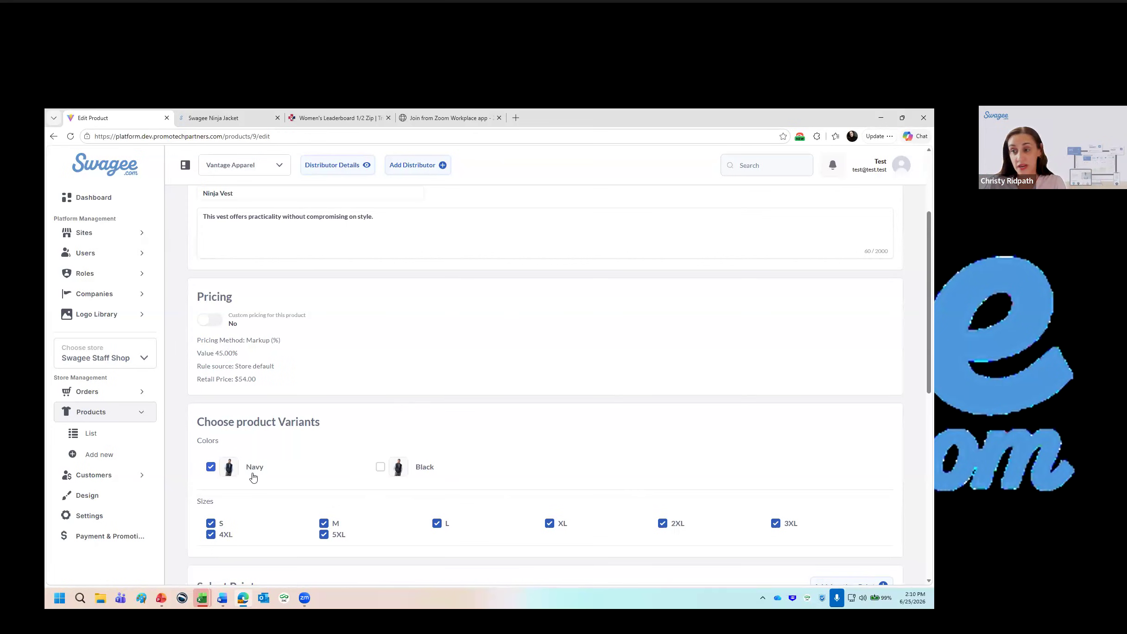
click(380, 467)
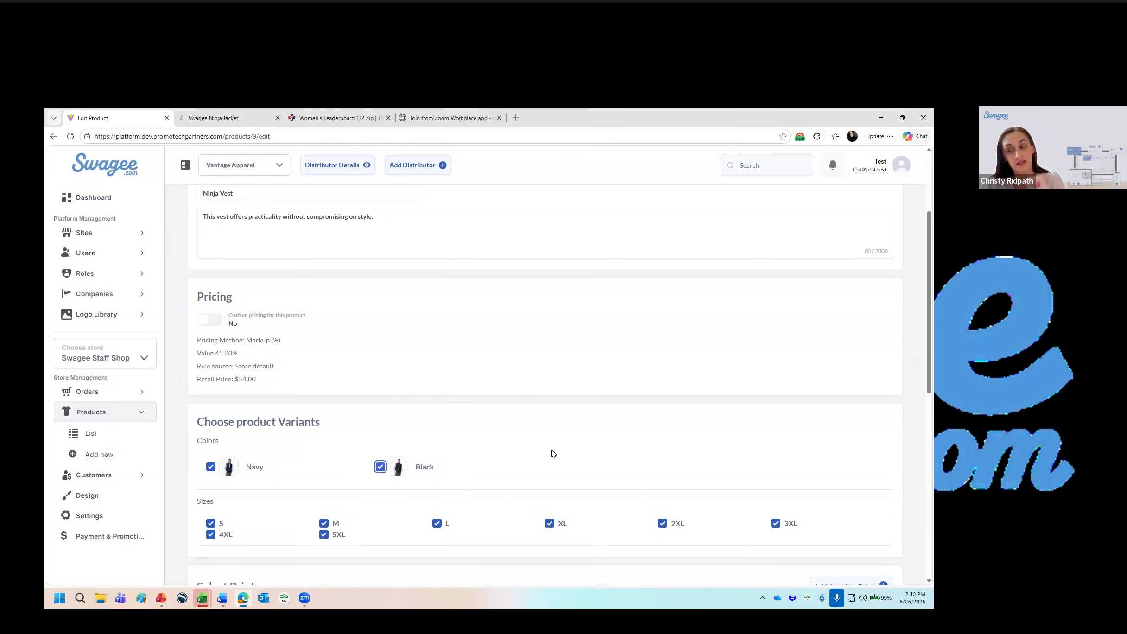
scroll(554, 451, down, 3)
scroll(562, 457, down, 5)
click(236, 560)
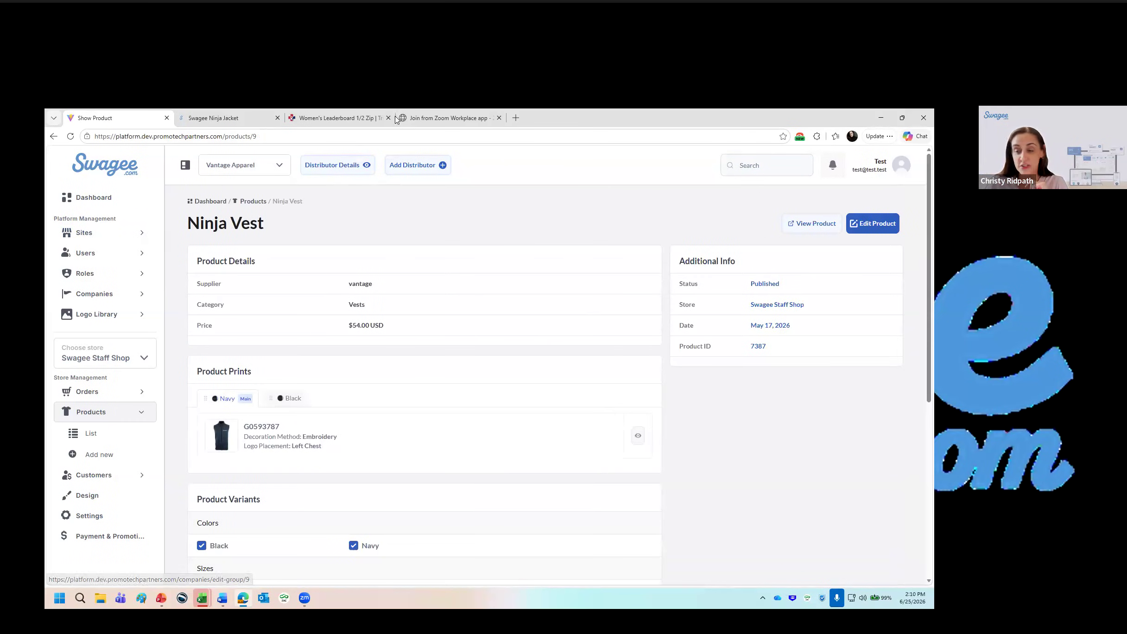
- Return to the Ninja Vest page in the storefront and reload it to check the color options
click(227, 120)
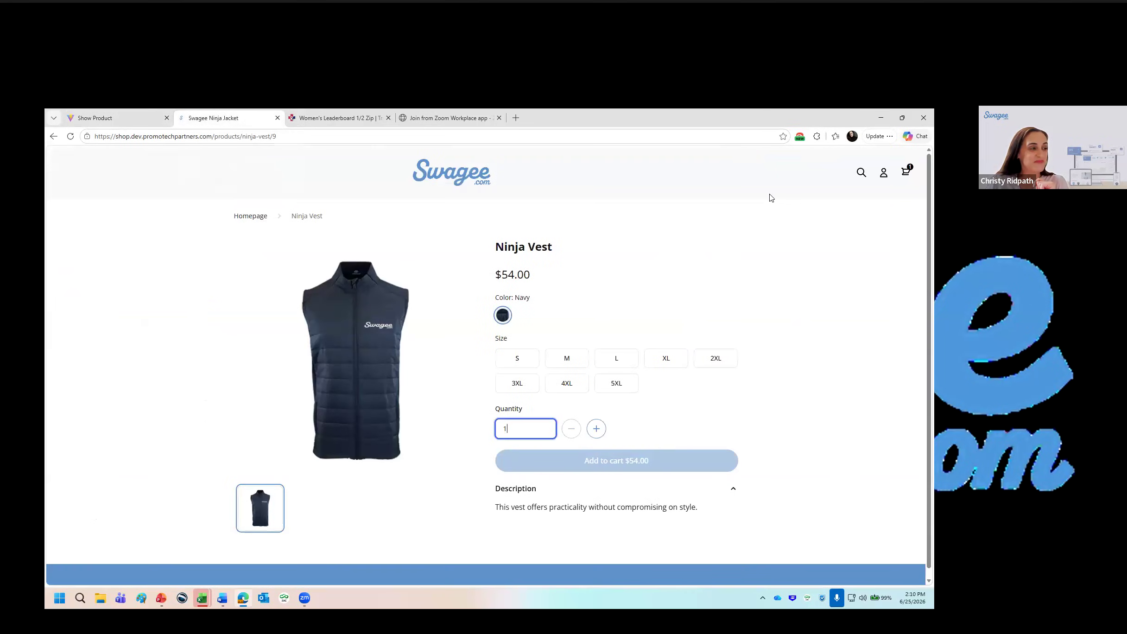
click(71, 136)
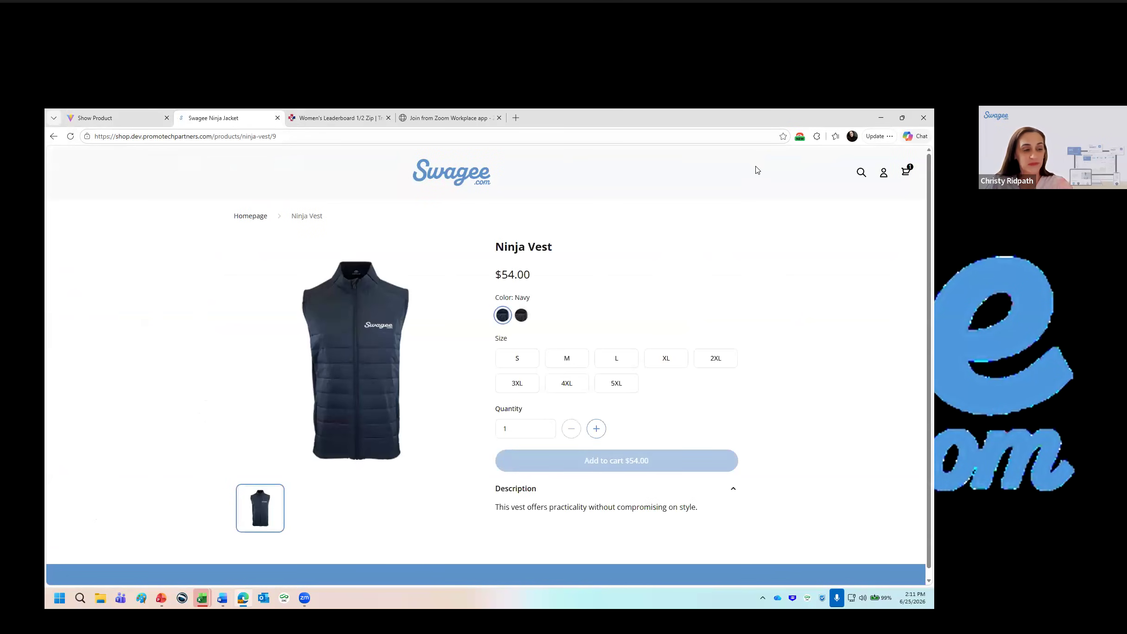
- Show the Ninja Vest in Black and compare its product page with the Women's Leaderboard 1/2 Zip page in the Trinity store
click(522, 316)
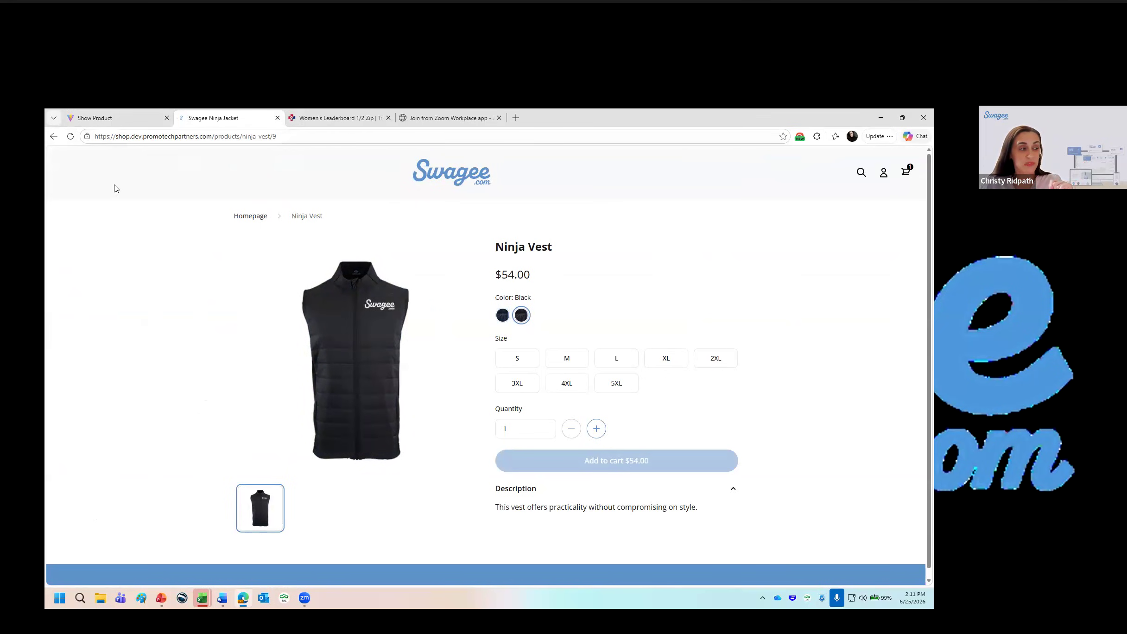
mouse_move(122, 132)
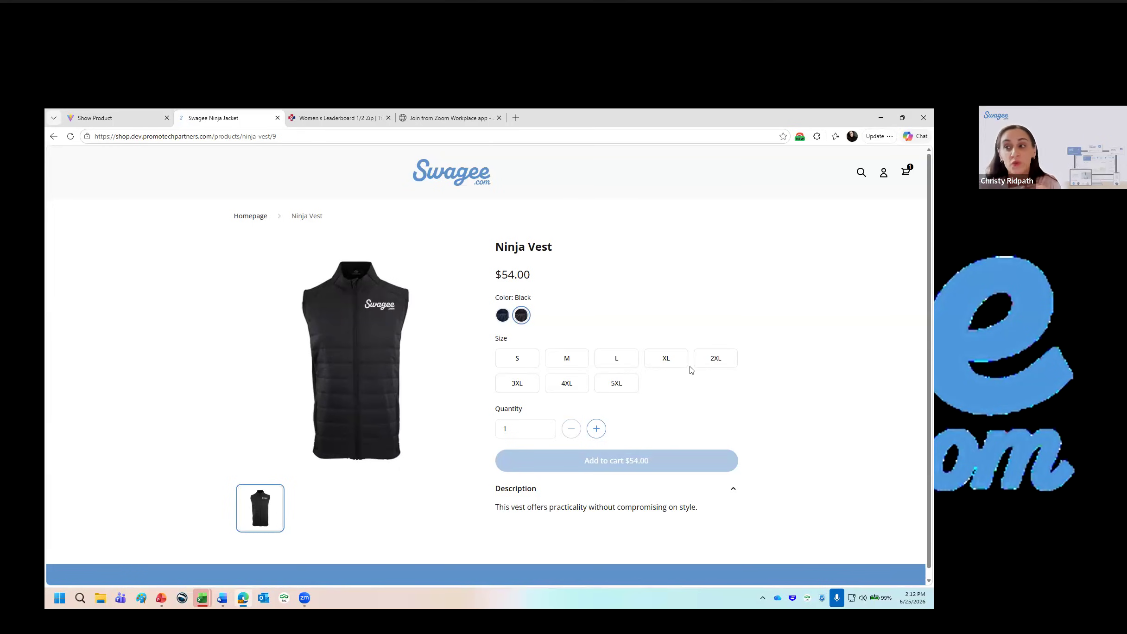
click(355, 122)
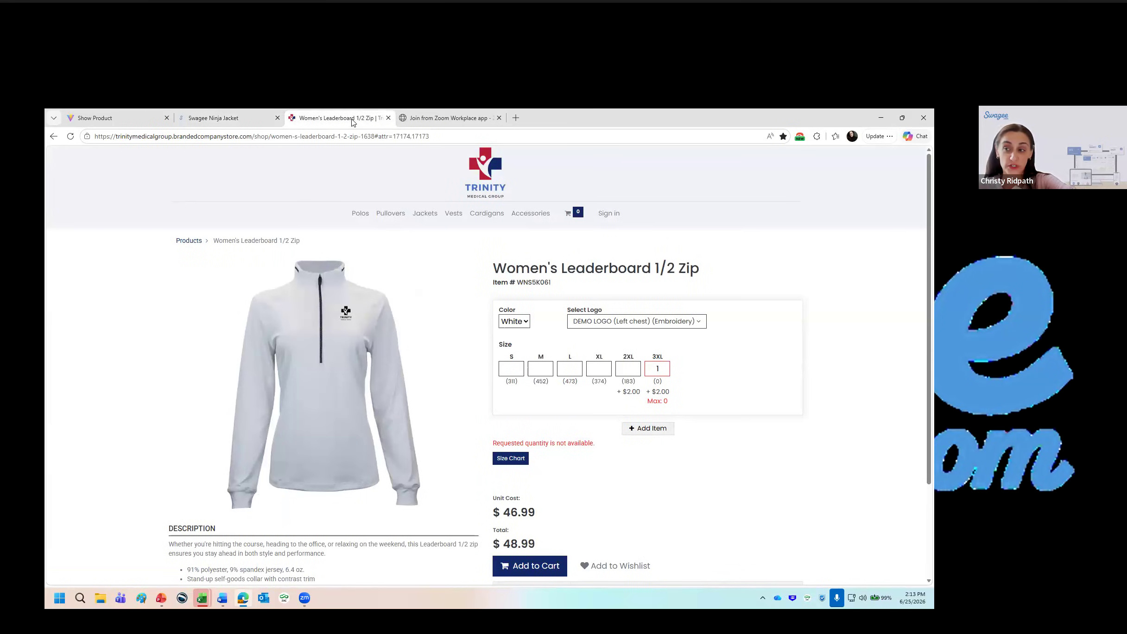
click(222, 119)
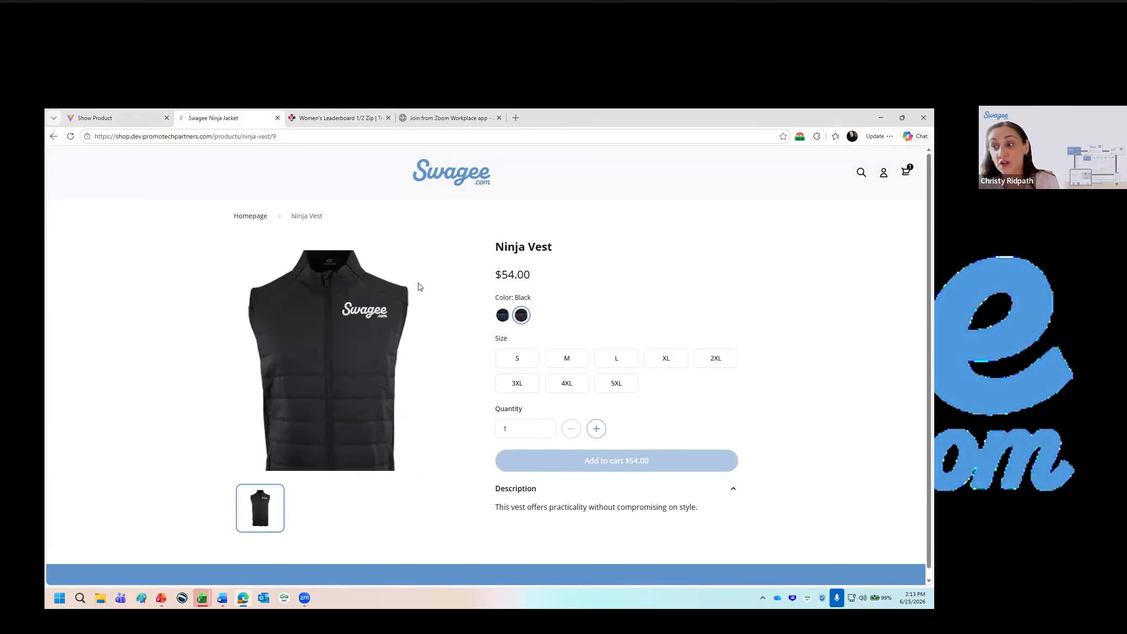
click(343, 122)
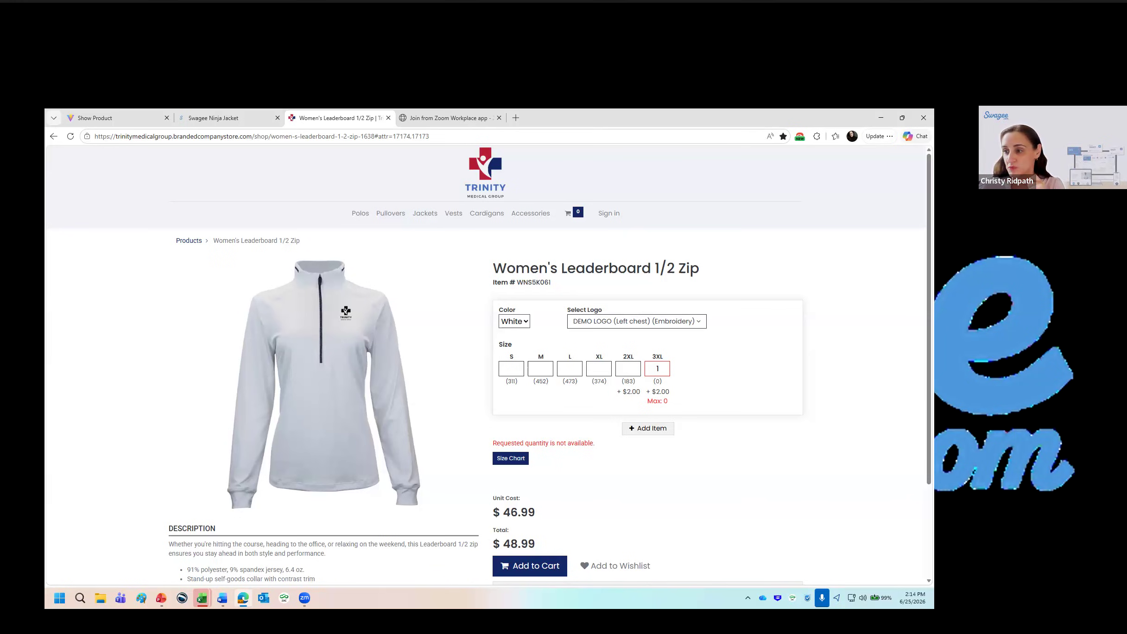
- Review the admin dashboard and the site list, including the actions available for Swagee Staff Shop
click(112, 121)
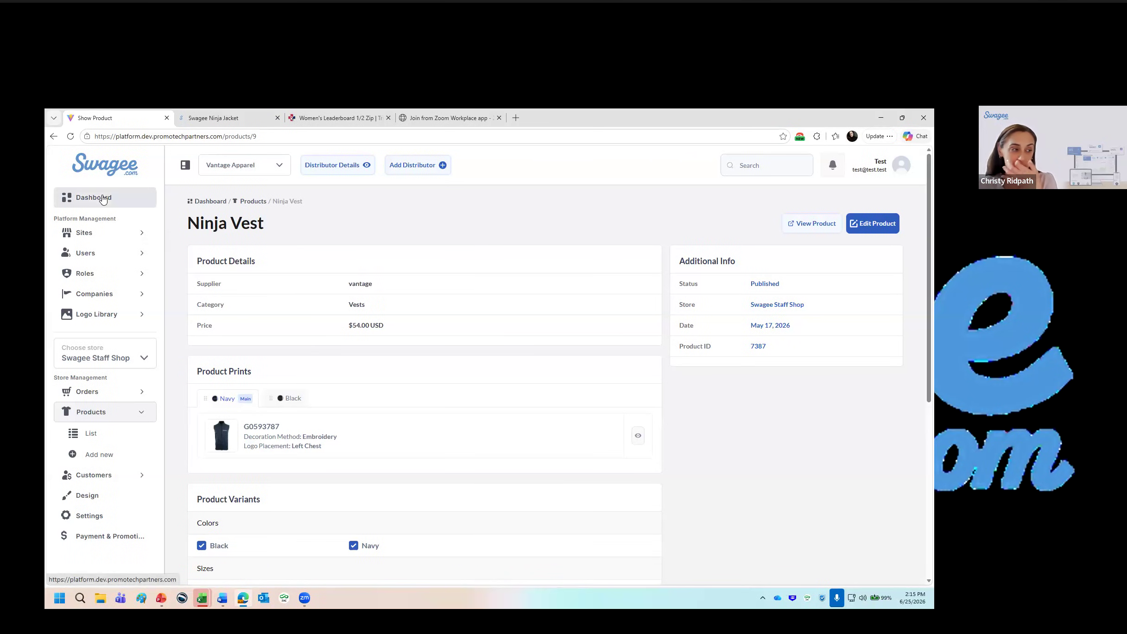
click(103, 199)
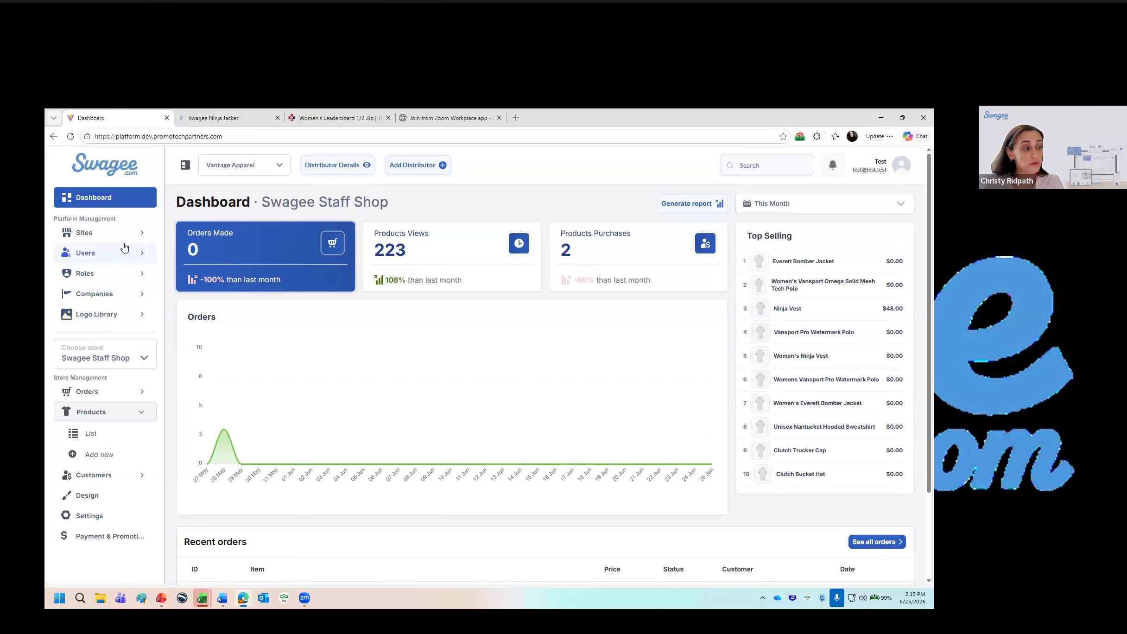
click(73, 235)
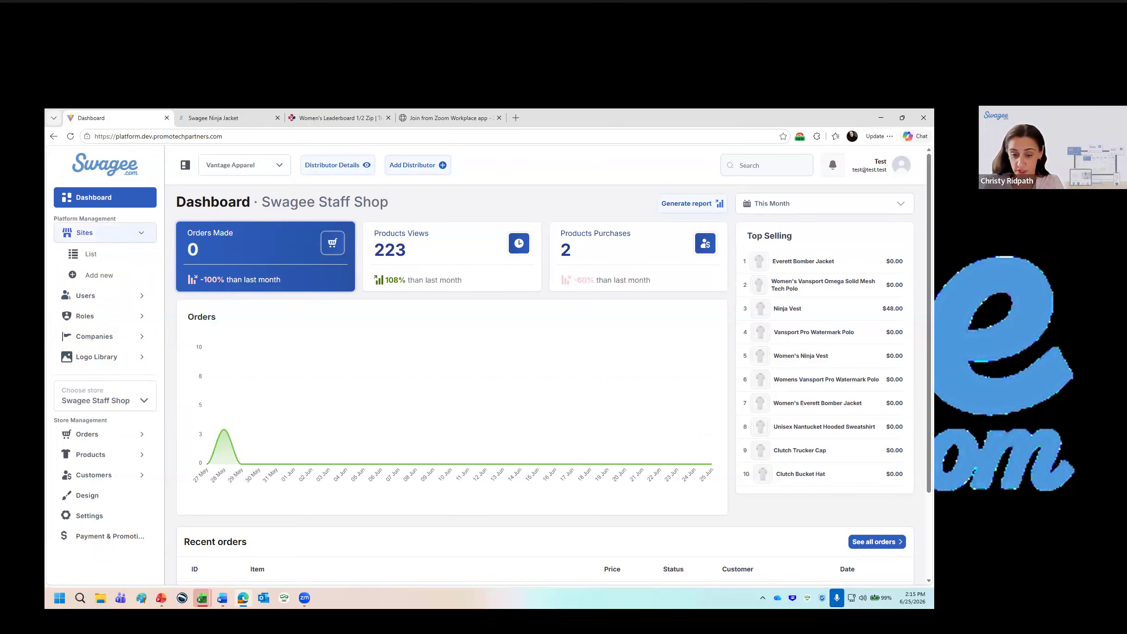
click(76, 255)
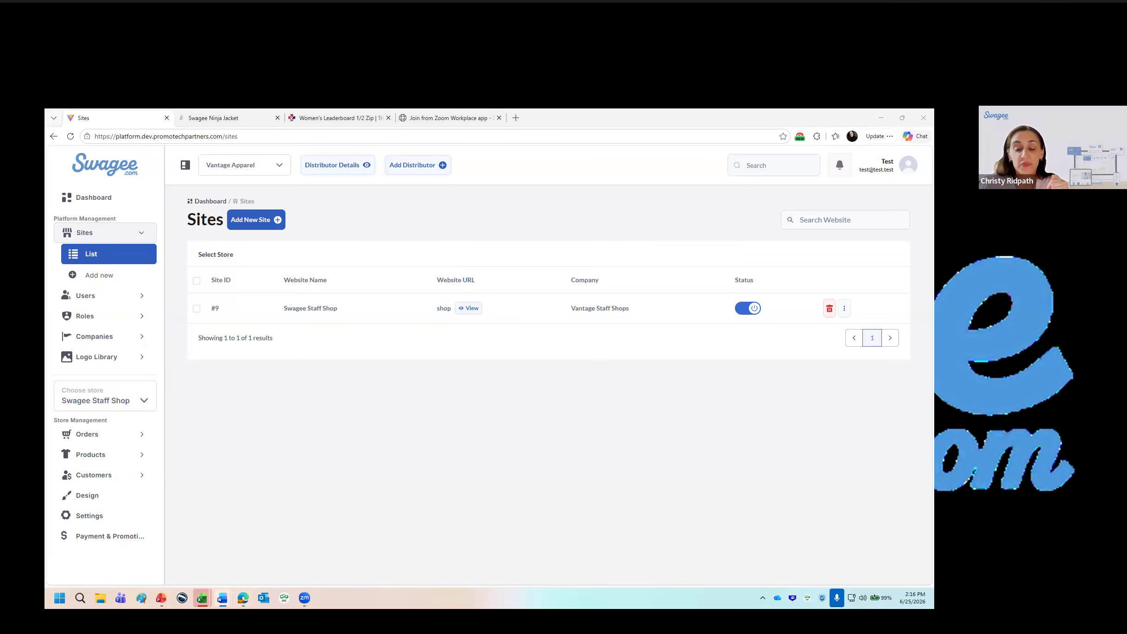
click(845, 308)
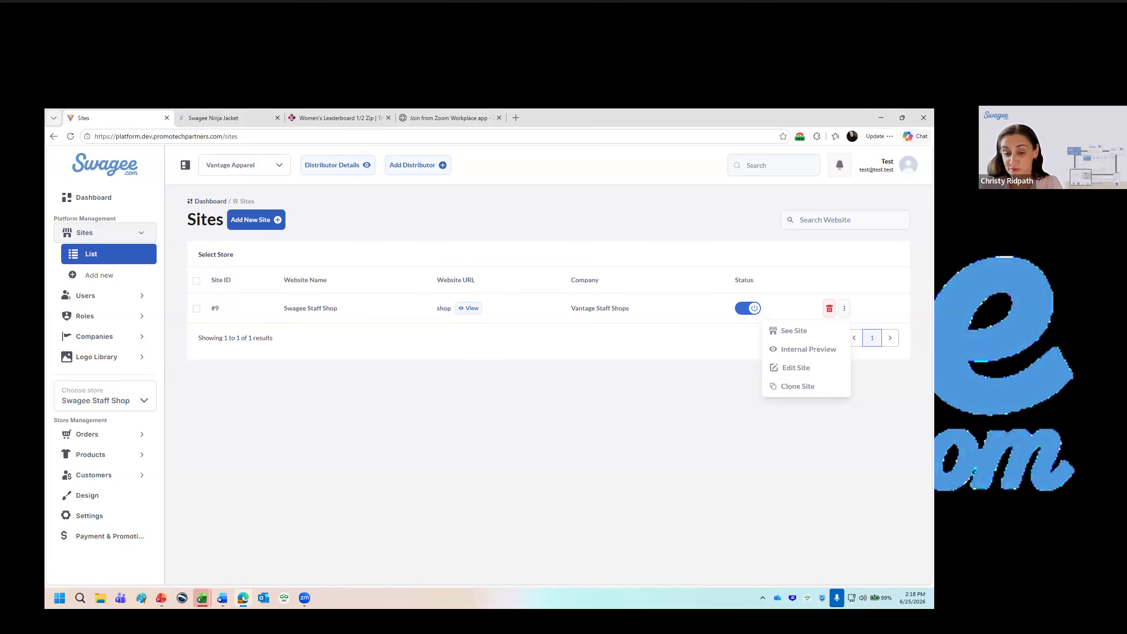
- Open the Accounting role from the role list to view its permissions
click(98, 319)
click(87, 297)
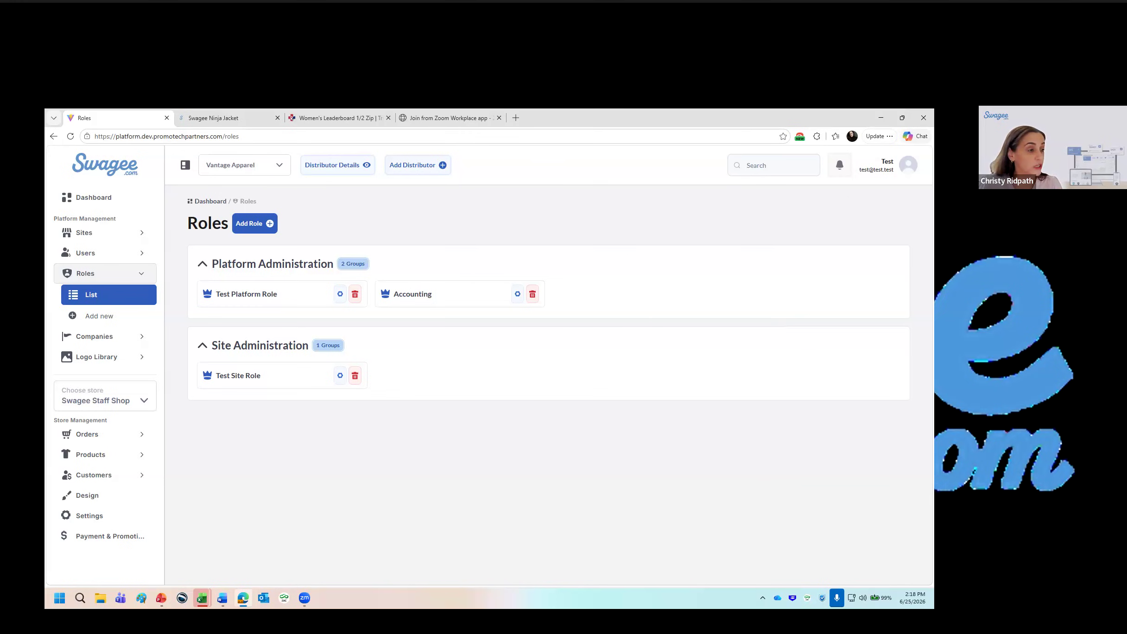
click(518, 295)
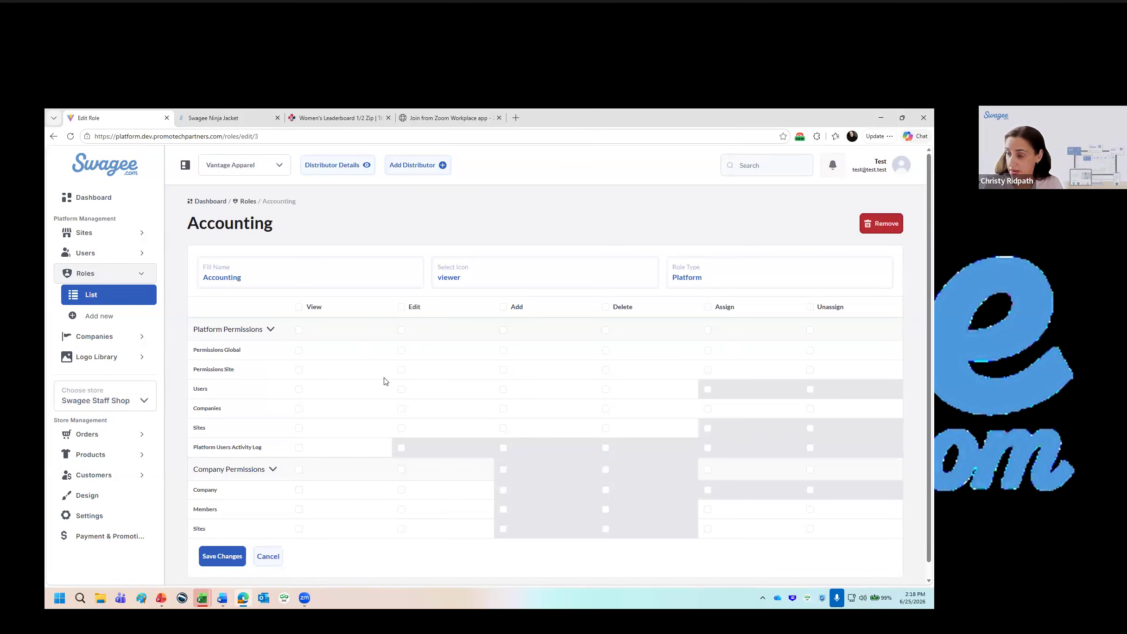
- Try granting the Accounting role Edit on Platform Permissions, View on Permissions Site and Sites, and Add and Delete on Permissions Global
click(401, 330)
click(299, 370)
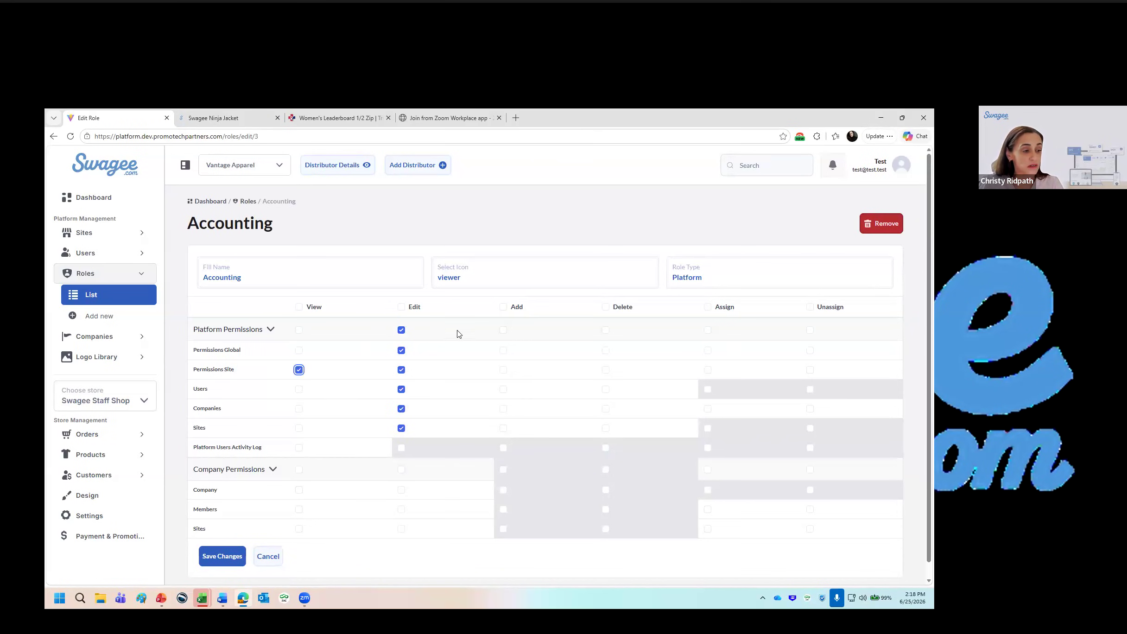
click(504, 351)
click(606, 351)
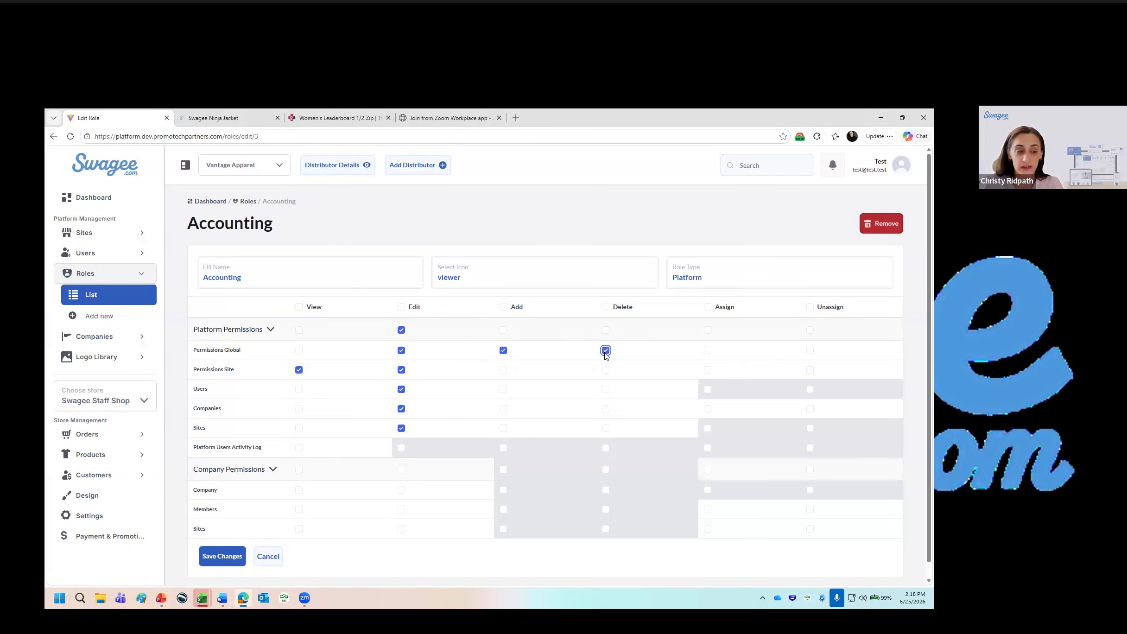
click(299, 428)
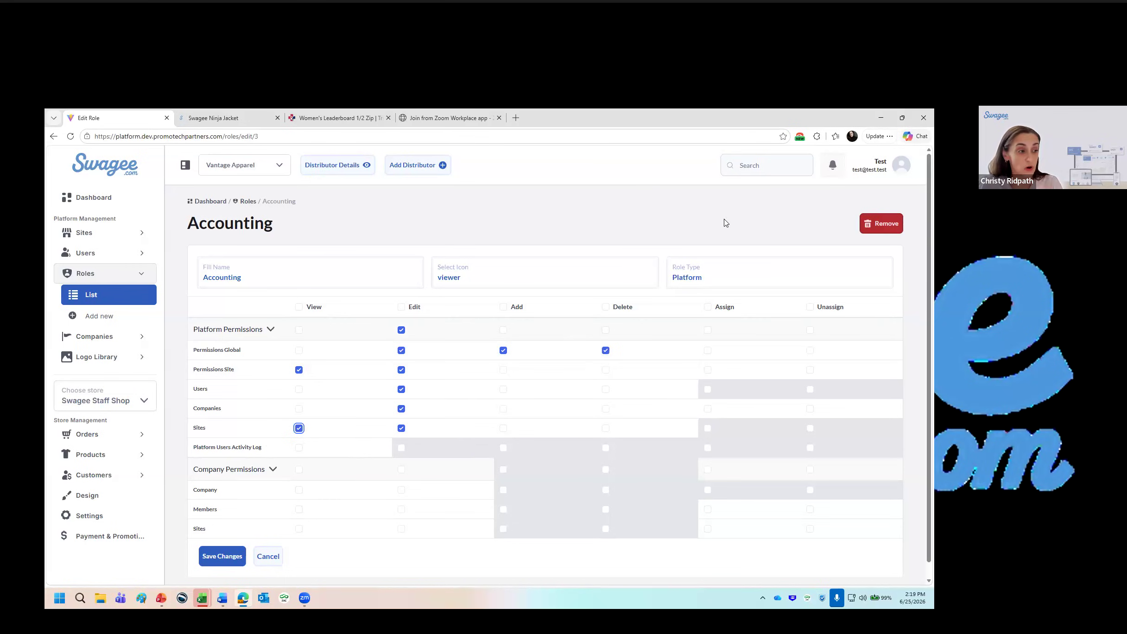
click(92, 291)
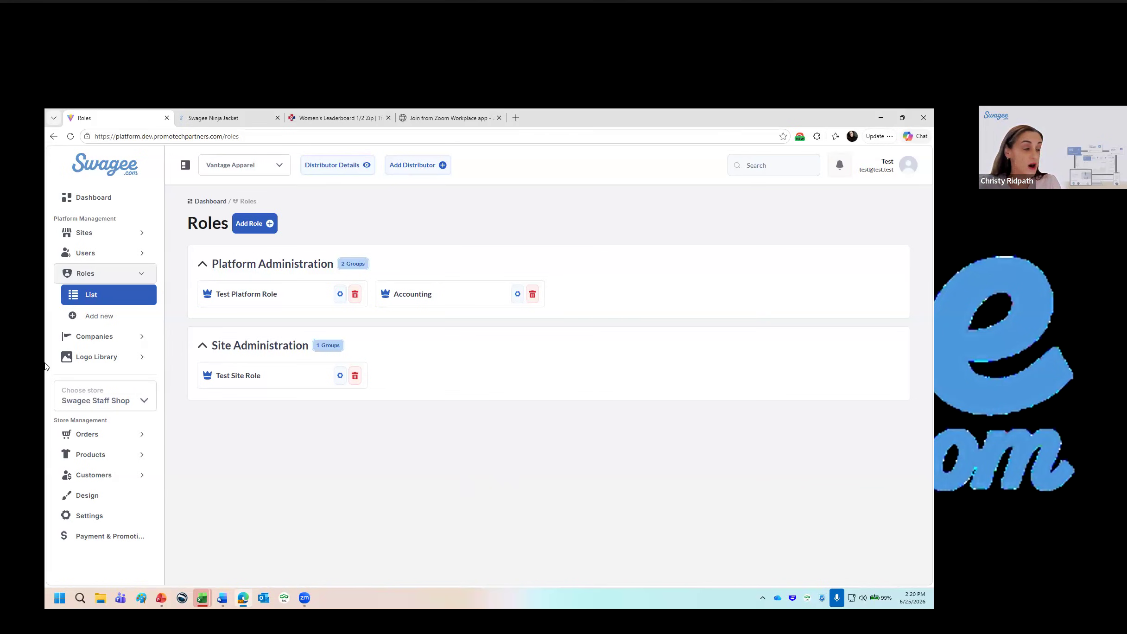
- Open Vantage Staff Shops from the company list and review its details and branding
click(93, 337)
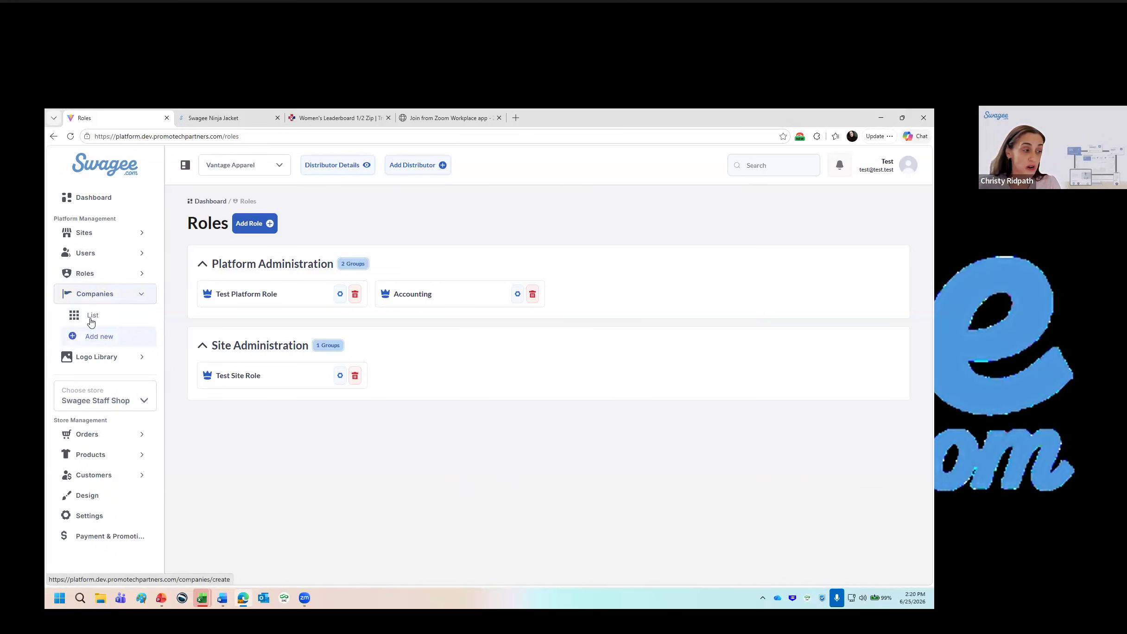
click(92, 323)
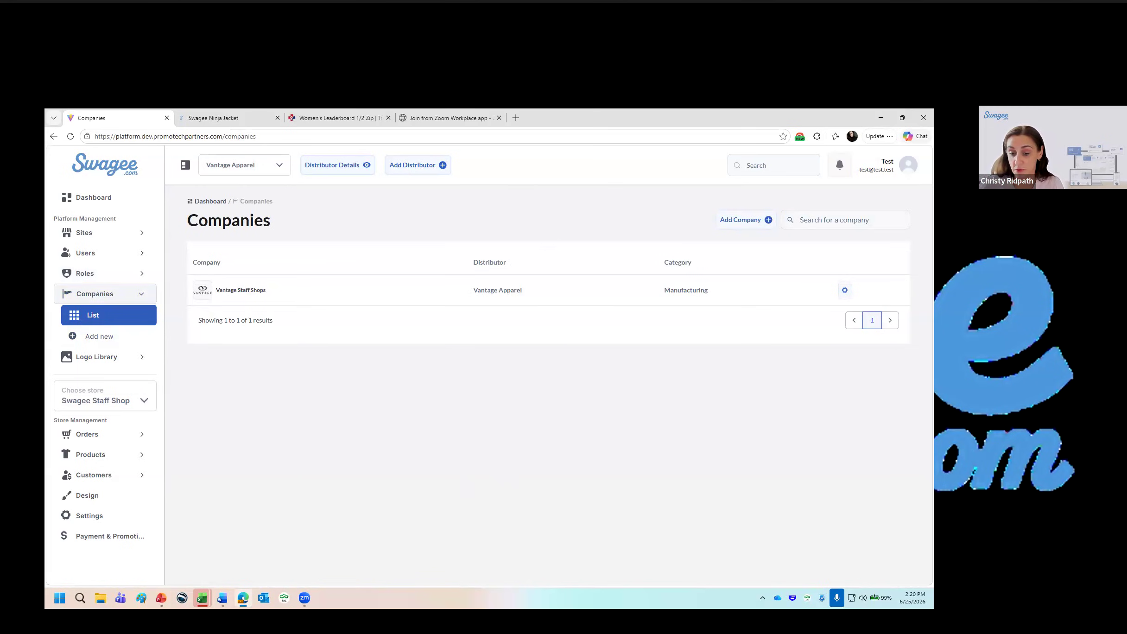
click(845, 291)
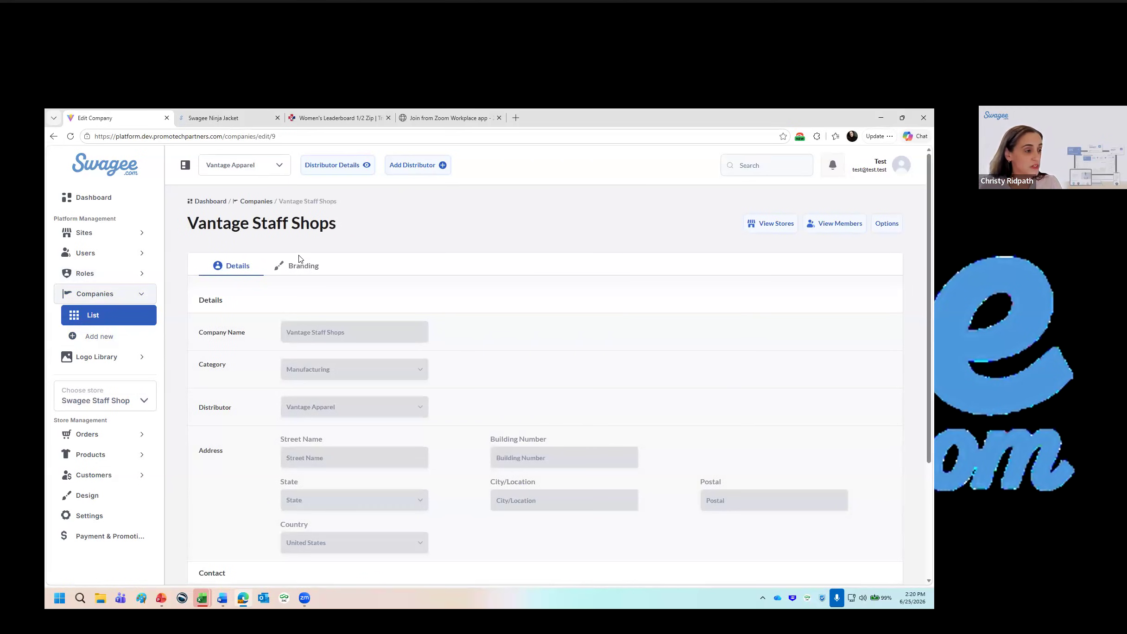
click(299, 270)
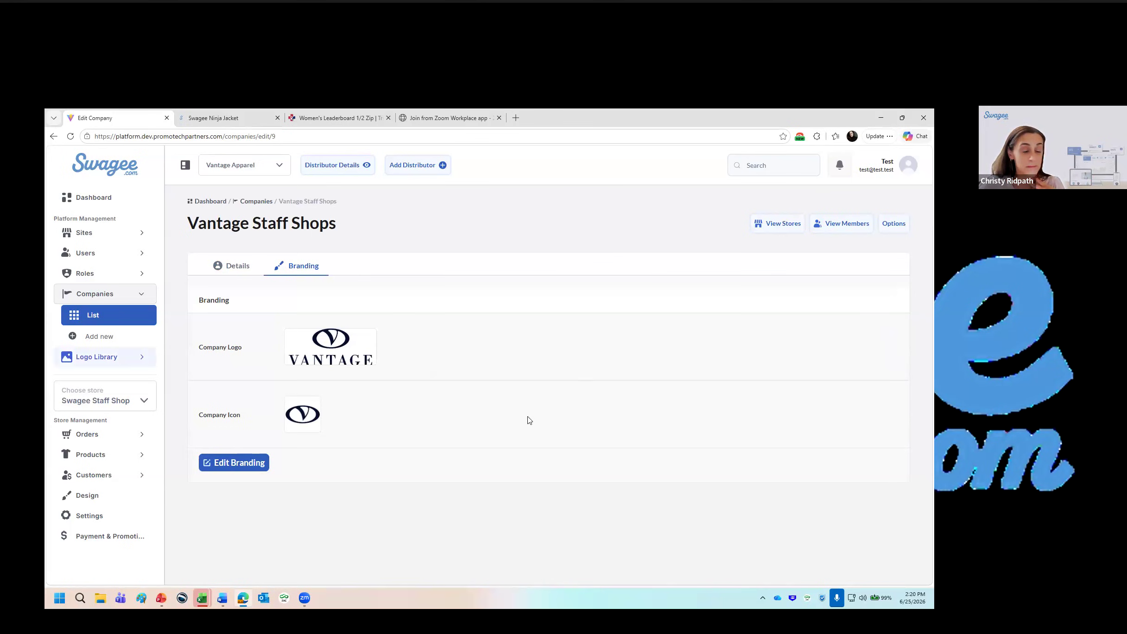
- Open the logo library list and expand all three Swagee logos to examine their artwork and color designations
click(112, 358)
click(92, 337)
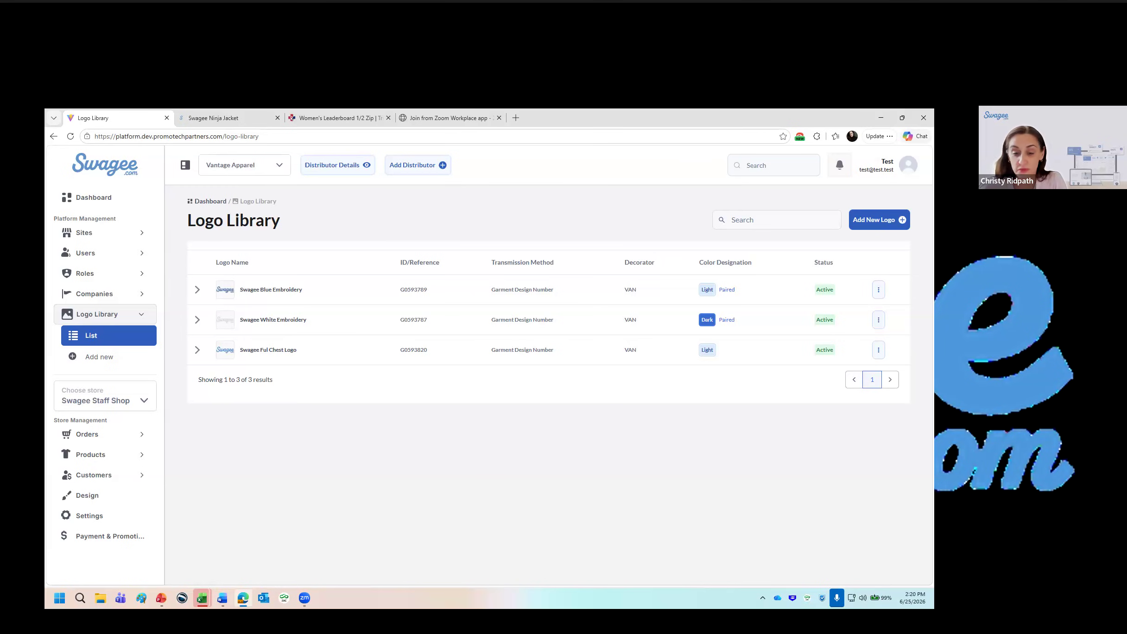
click(197, 294)
click(198, 373)
click(198, 457)
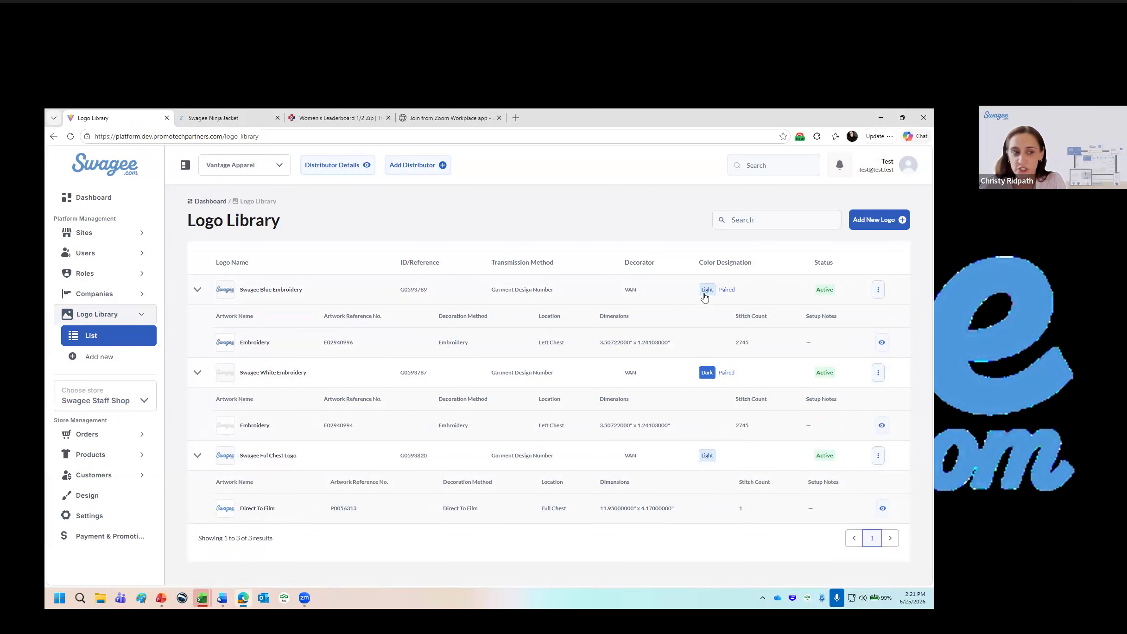
mouse_move(727, 292)
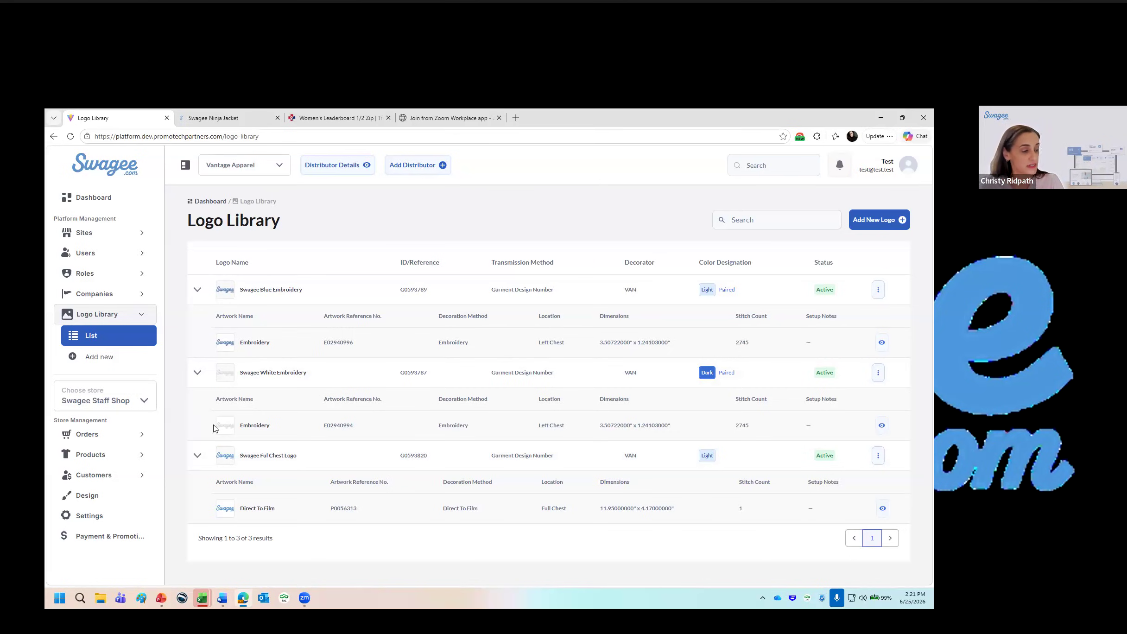
- View the artwork details of the Swagee White Embroidery and Swagee Blue Embroidery logos
click(882, 425)
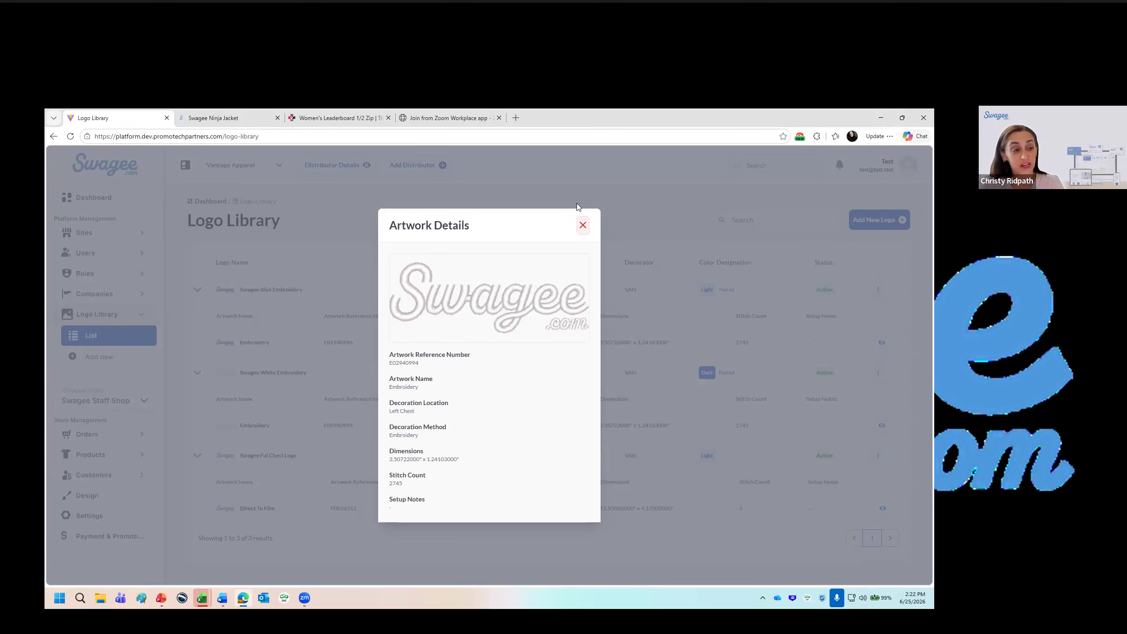
click(583, 226)
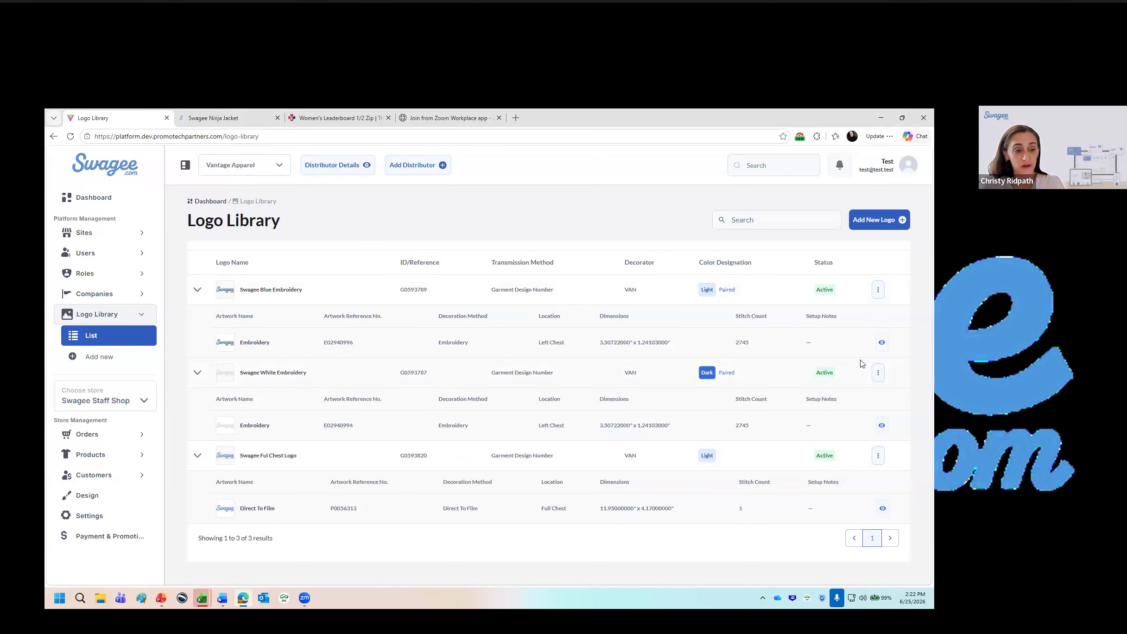
click(882, 343)
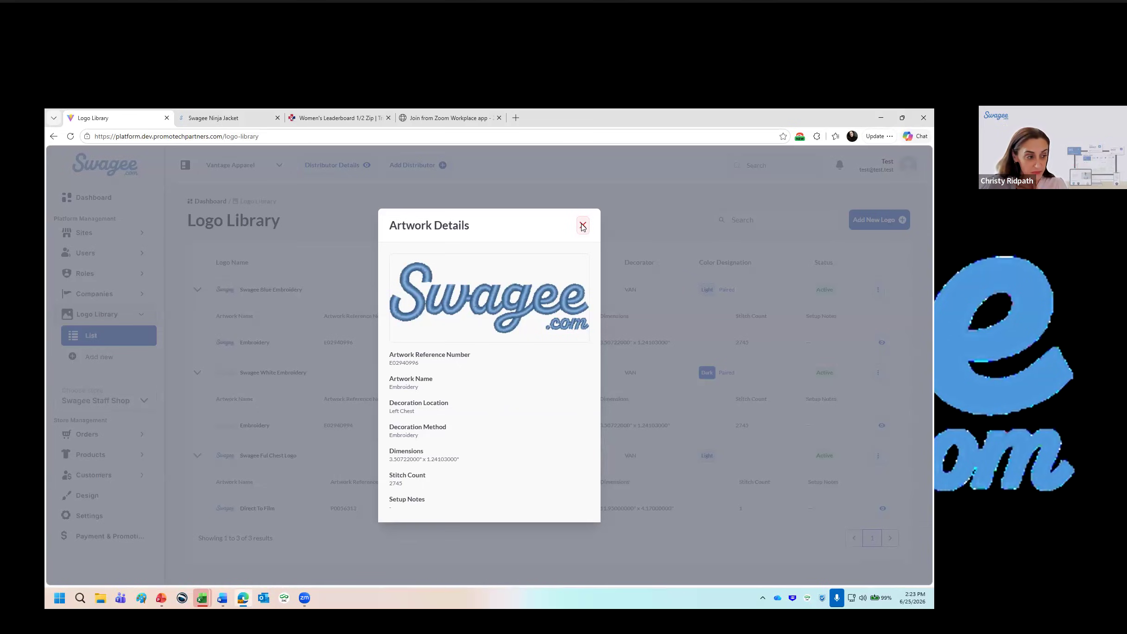
click(583, 226)
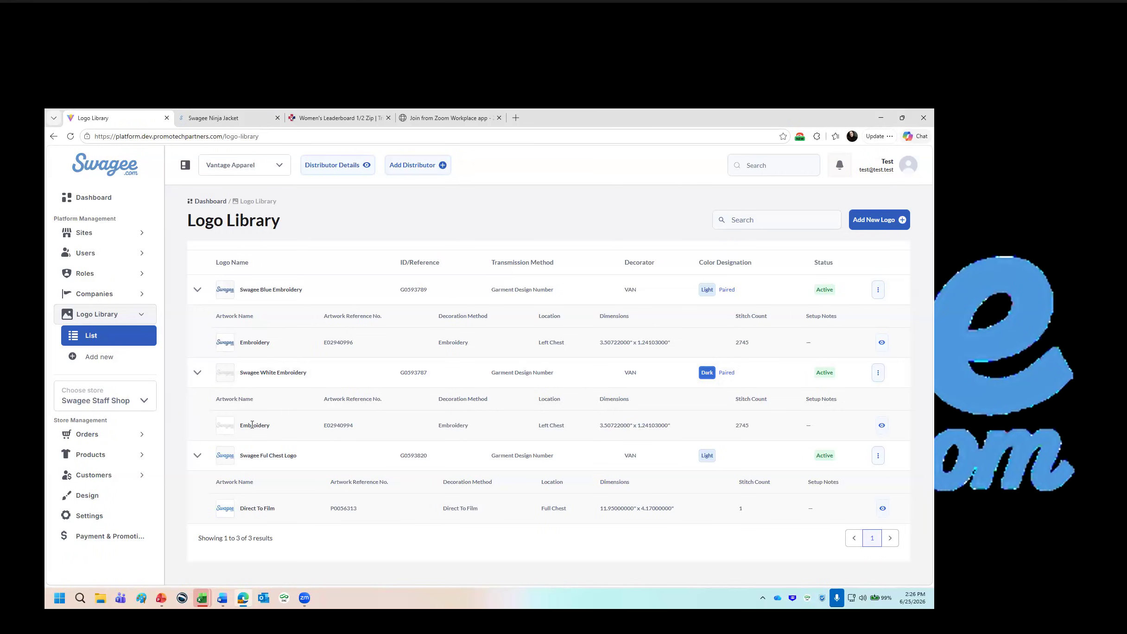
- Look at the edit option for Swagee White Embroidery and view its artwork details again from the logo library
click(880, 375)
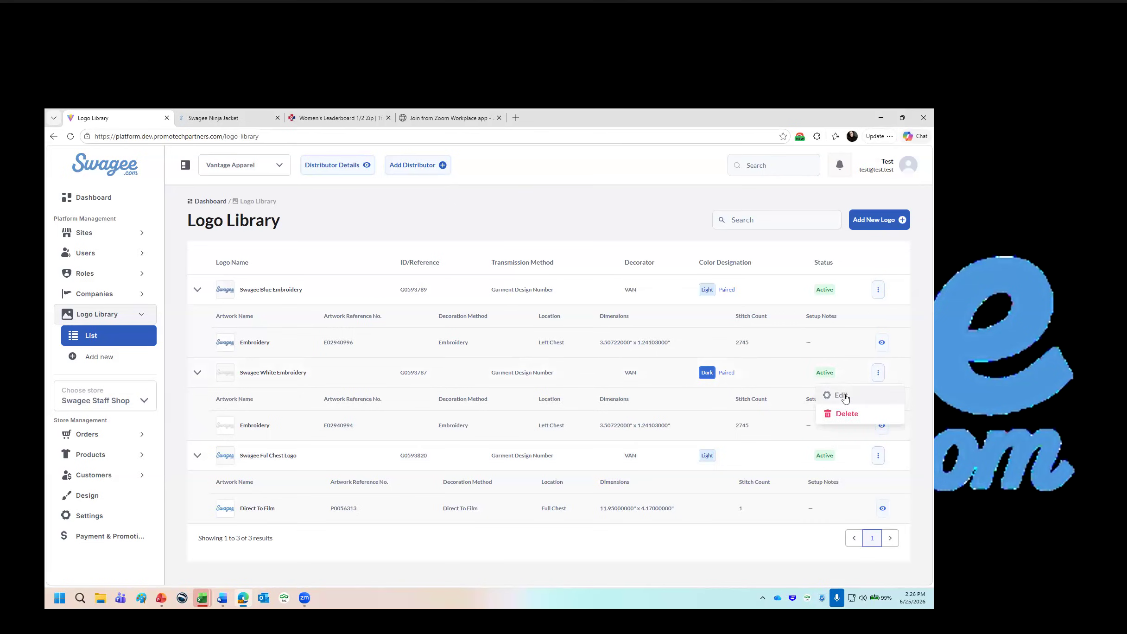
click(852, 396)
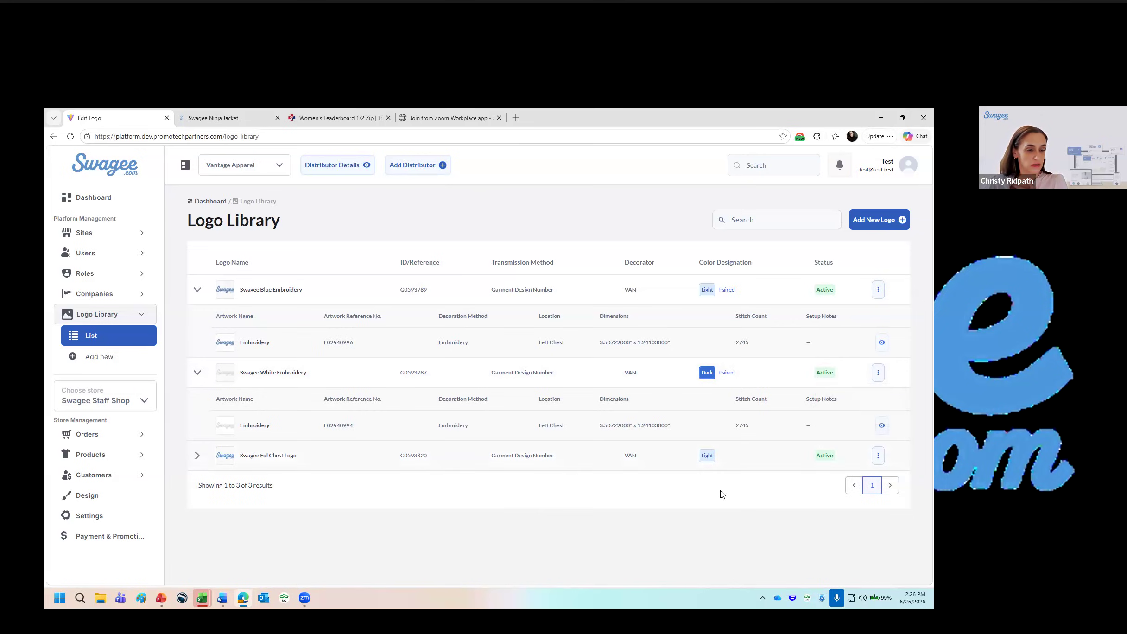
click(881, 425)
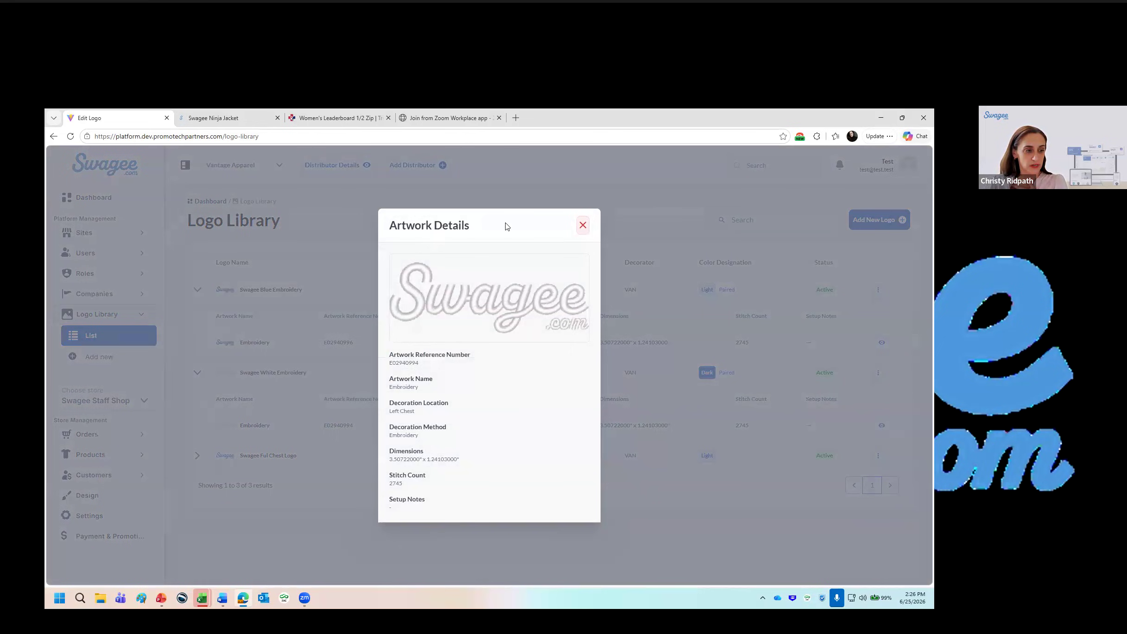
click(584, 226)
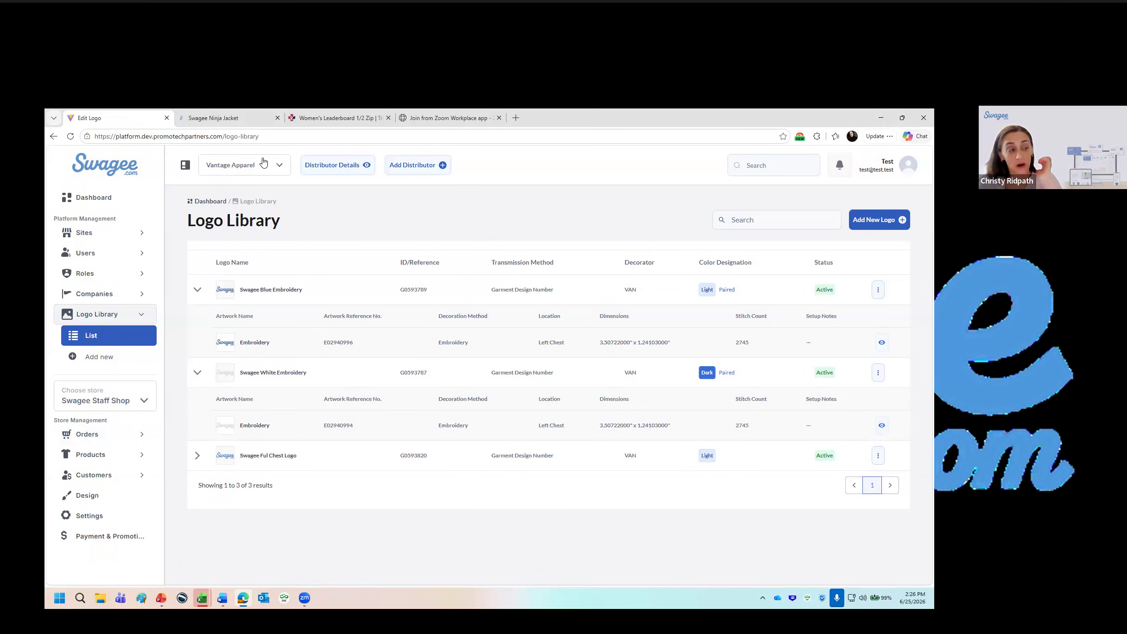
- Check the available distributors without switching from Vantage Apparel and open the order list of Swagee Staff Shop
click(281, 168)
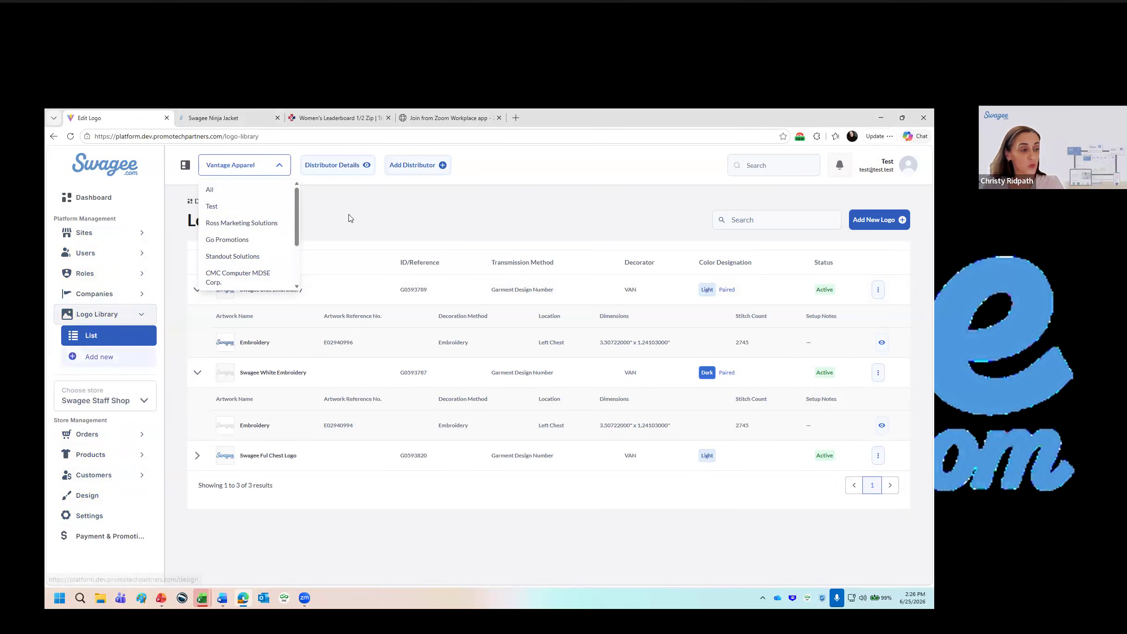
click(323, 252)
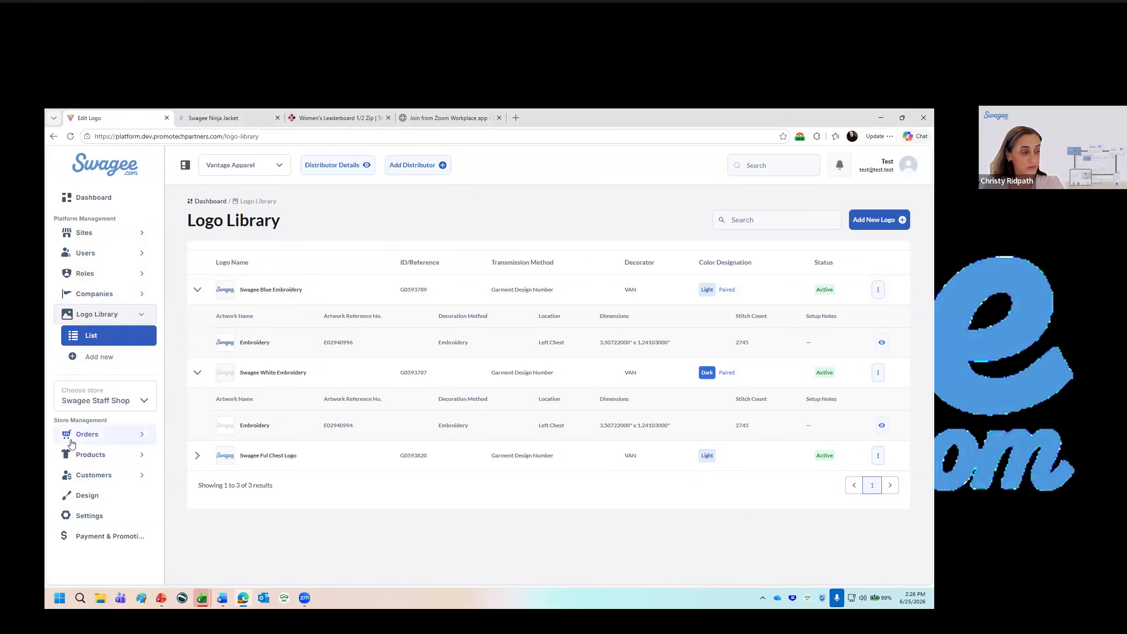
click(86, 436)
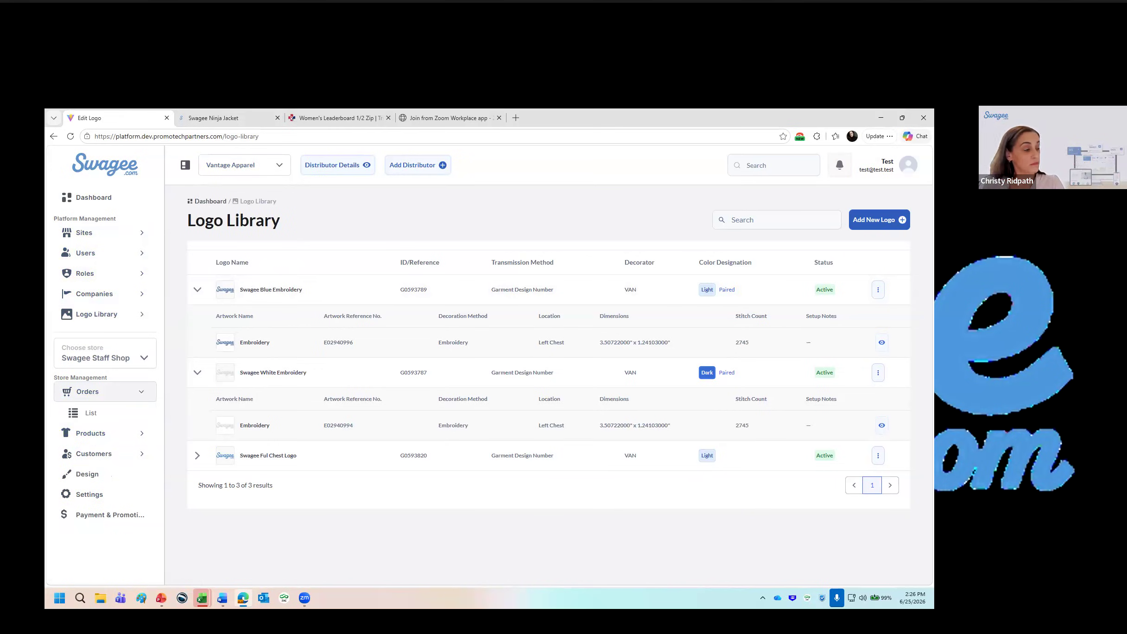
click(91, 412)
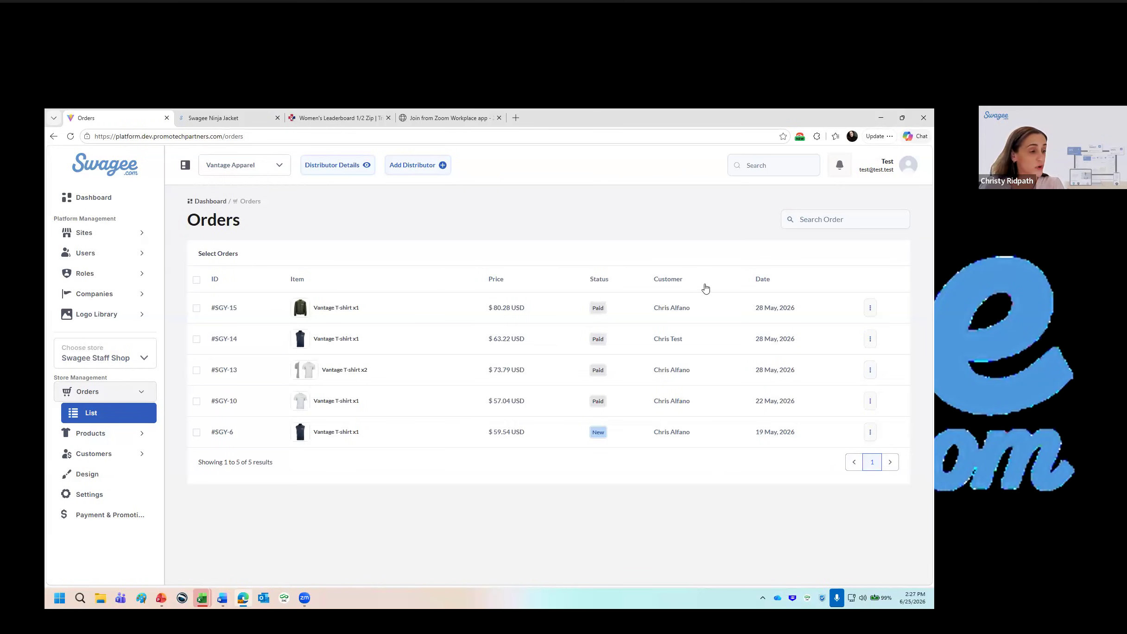
- View the details of the most recent Swagee Staff Shop order and the profile of the first customer in the customer list
click(872, 309)
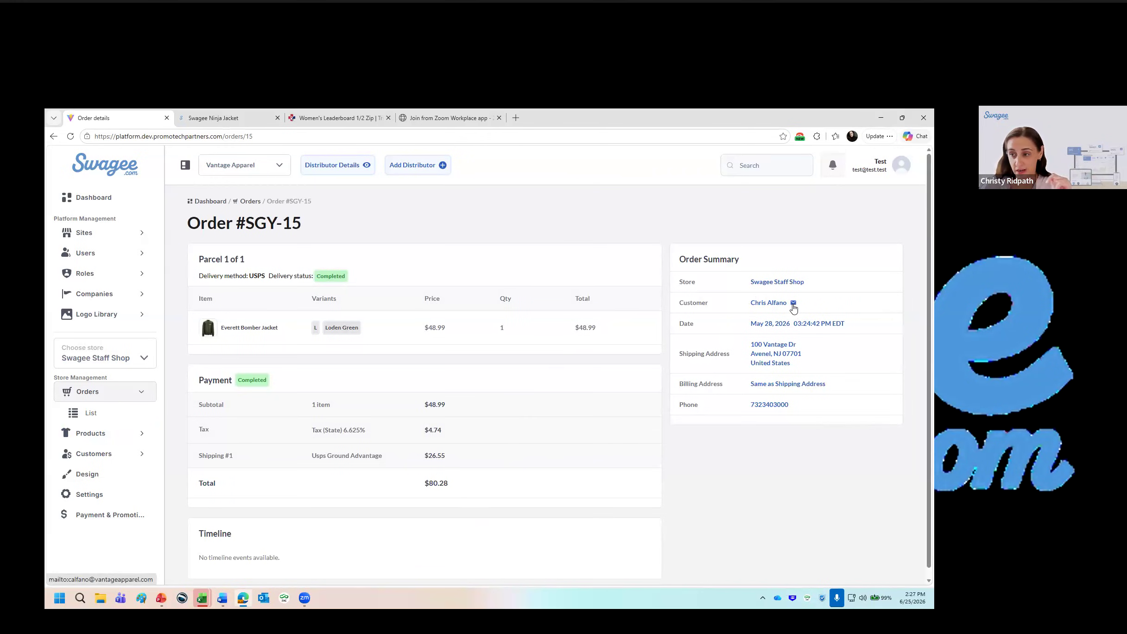
scroll(639, 407, down, 1)
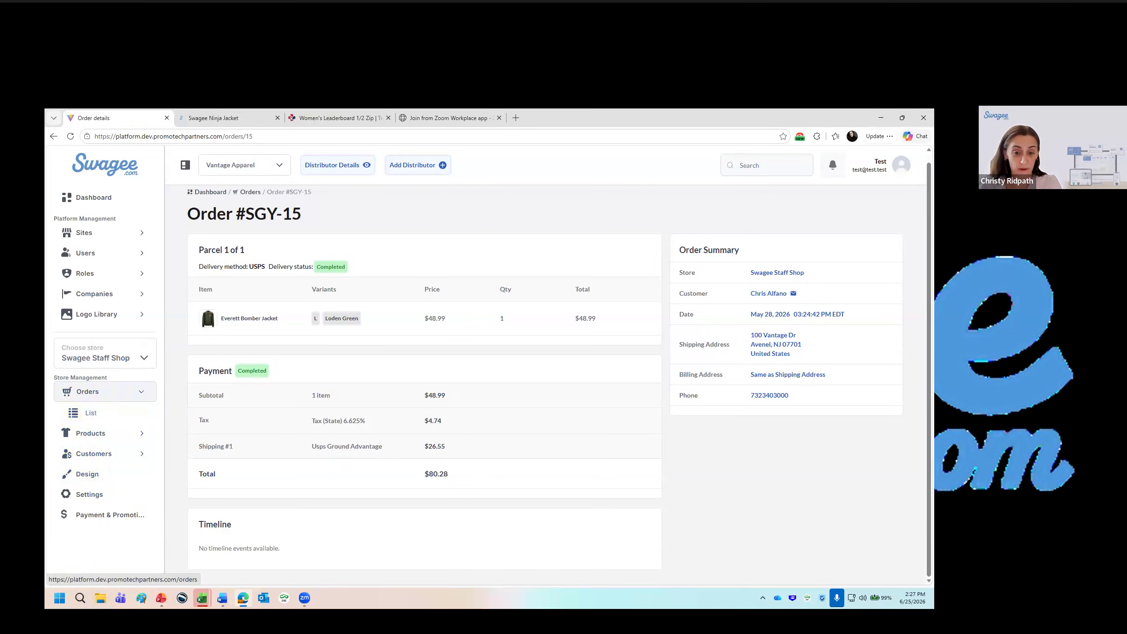
click(73, 456)
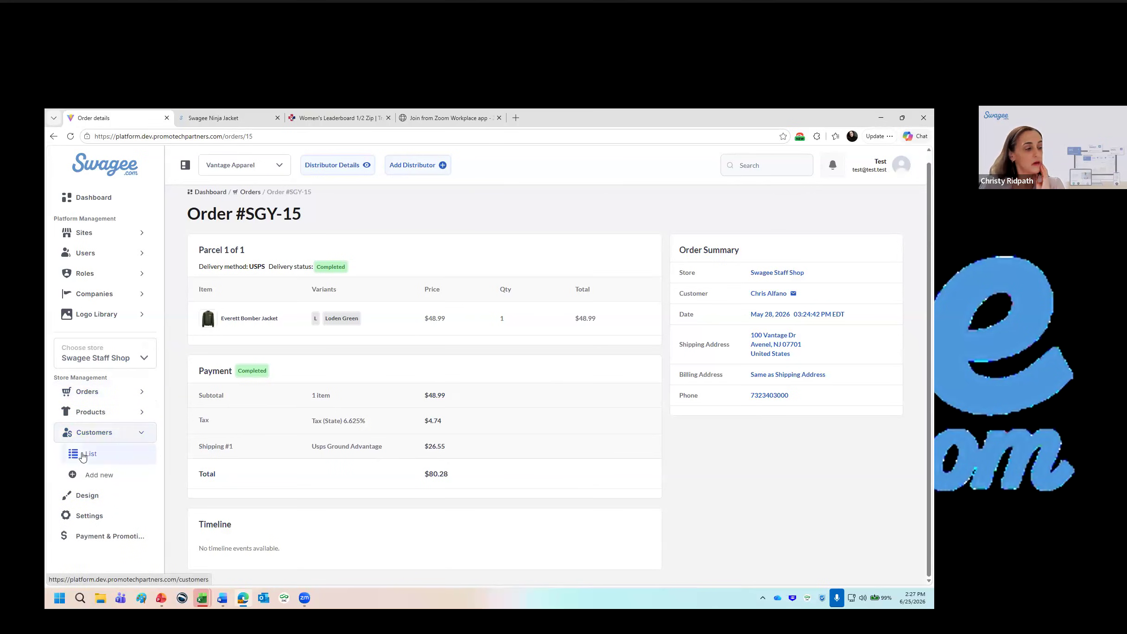
click(83, 457)
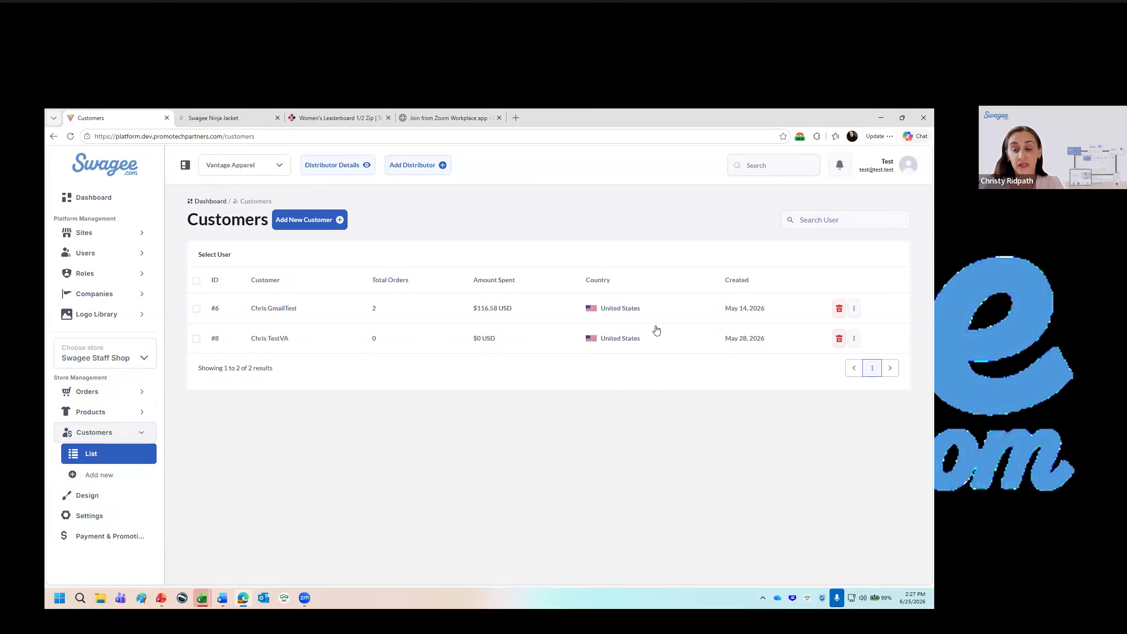
click(855, 311)
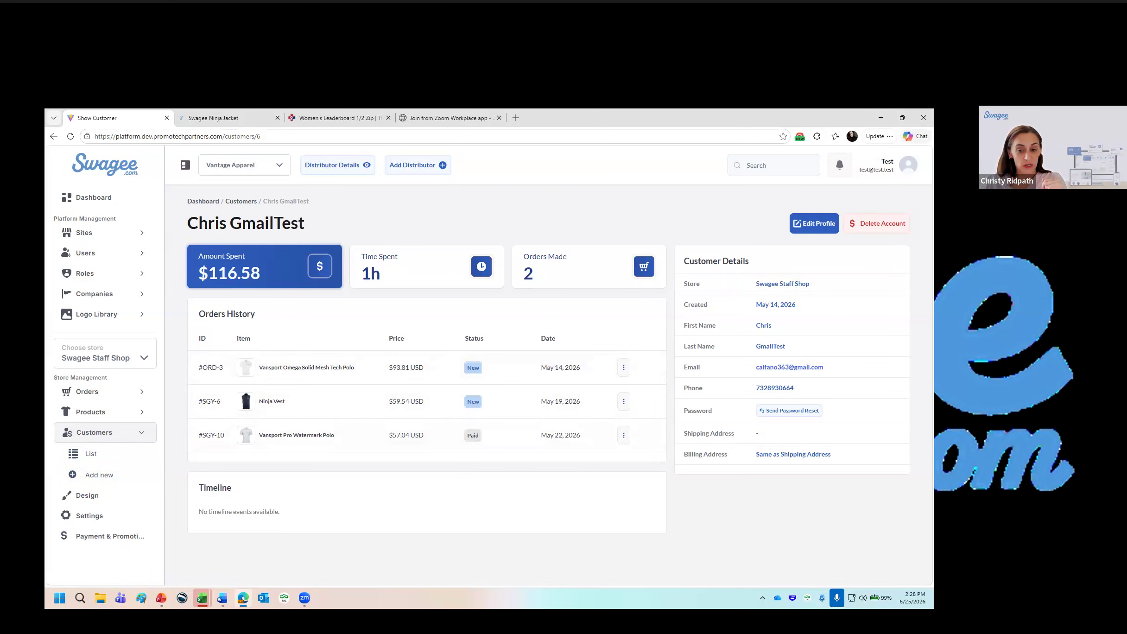
- Review the distributor details of Vantage Apparel, including its integrations, catalogues and branding
click(360, 170)
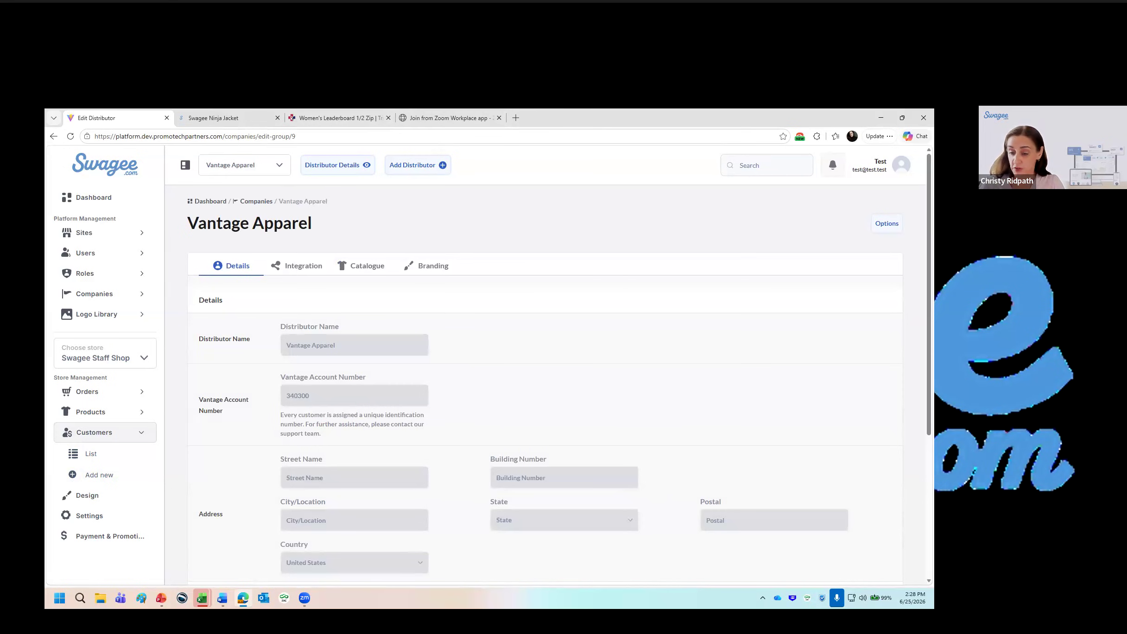
click(302, 272)
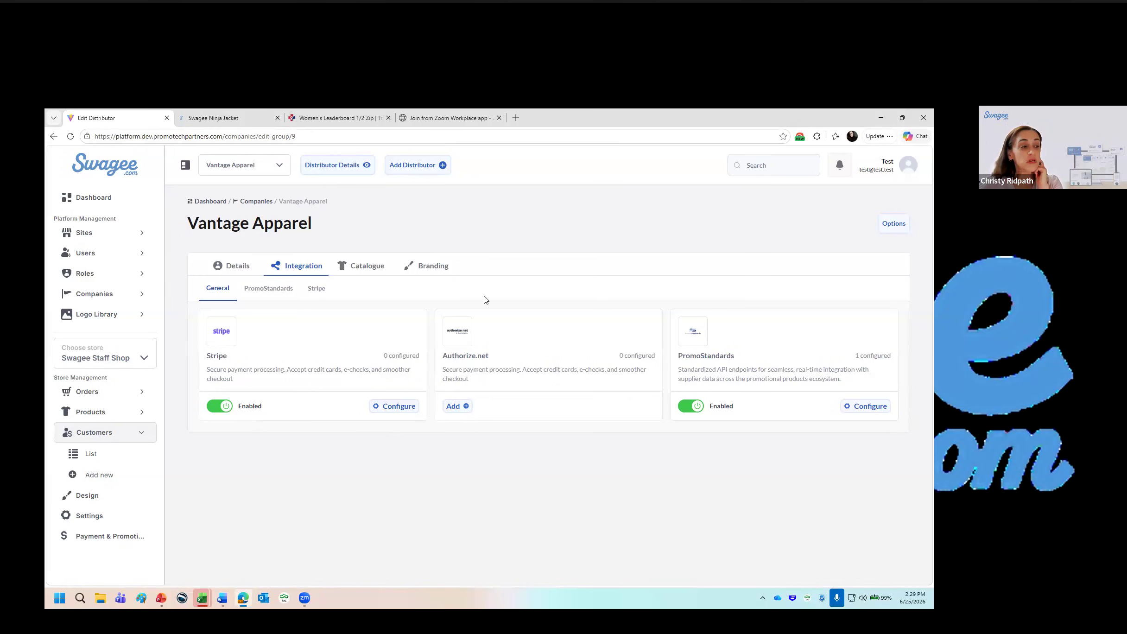
click(367, 267)
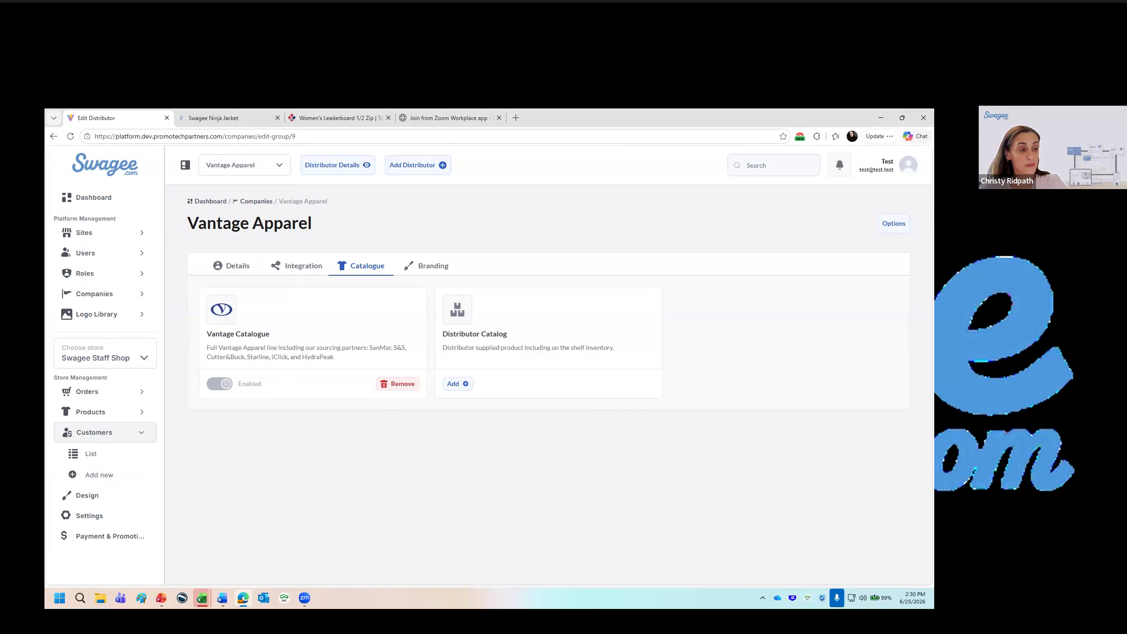
click(439, 268)
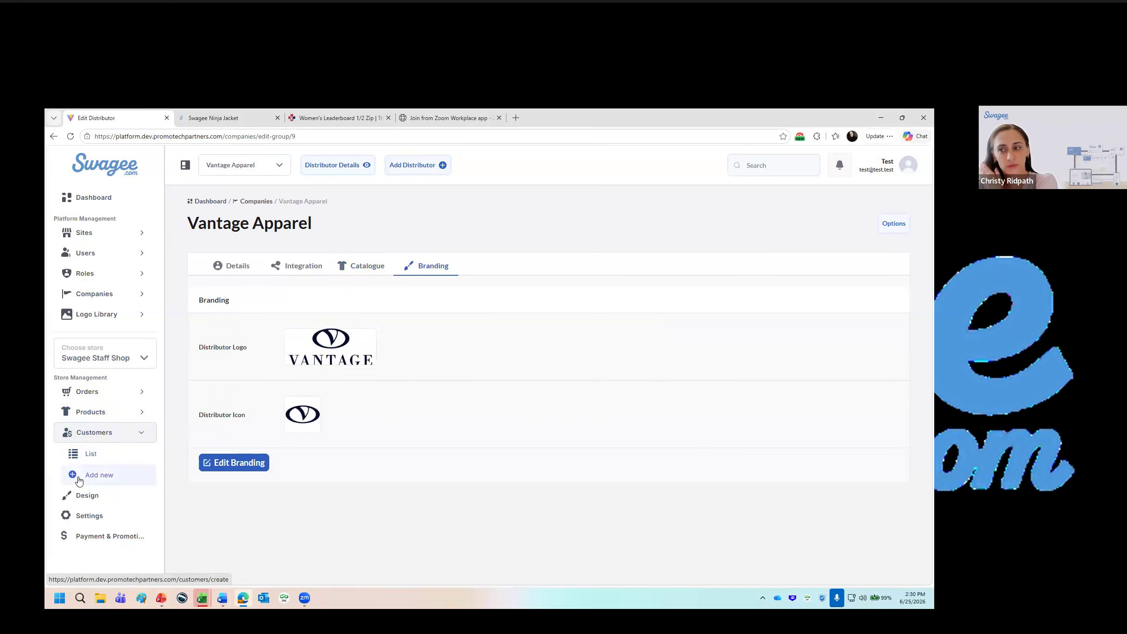
- Examine the store's shipping settings and the Add Carrier Service form with Margin as the shipping rate fee, without saving a new service
click(88, 517)
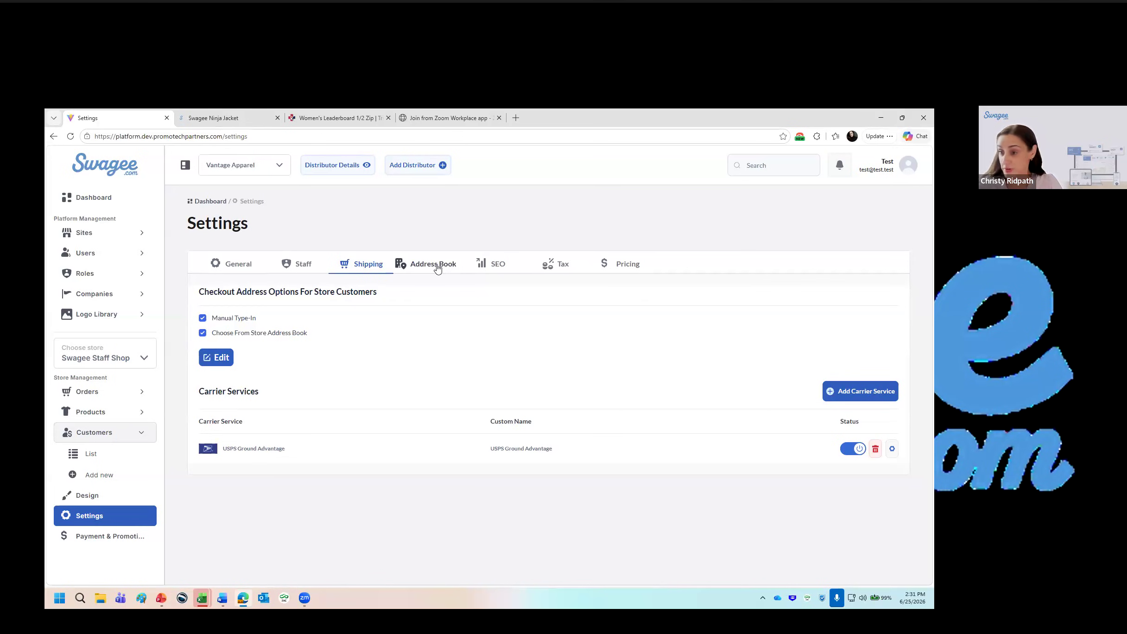
click(850, 392)
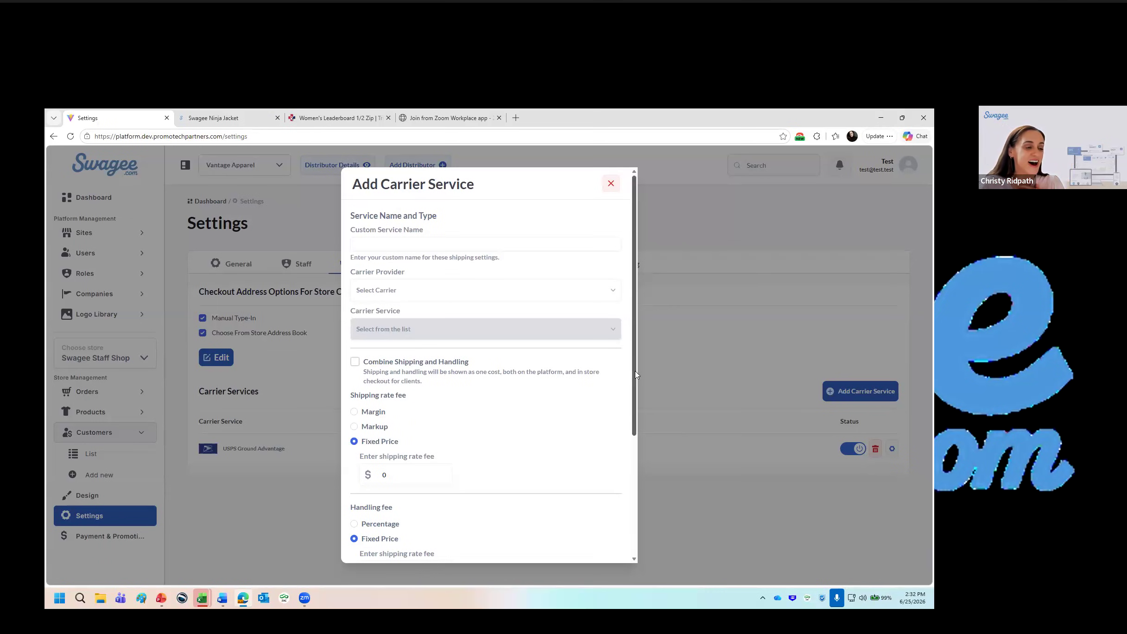
click(375, 413)
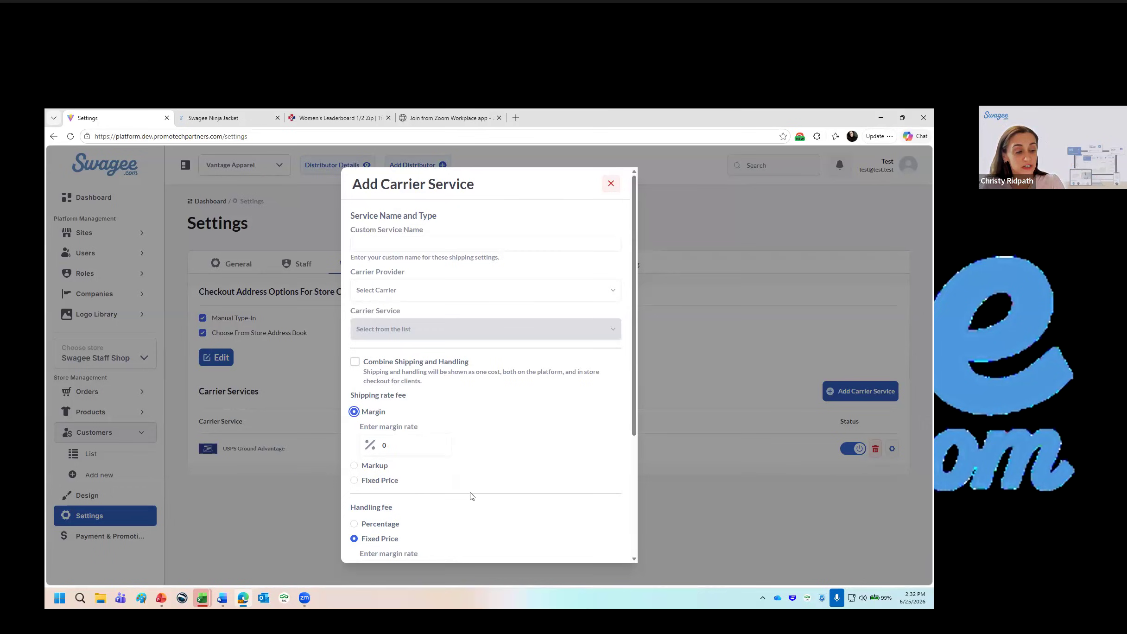
scroll(527, 452, down, 3)
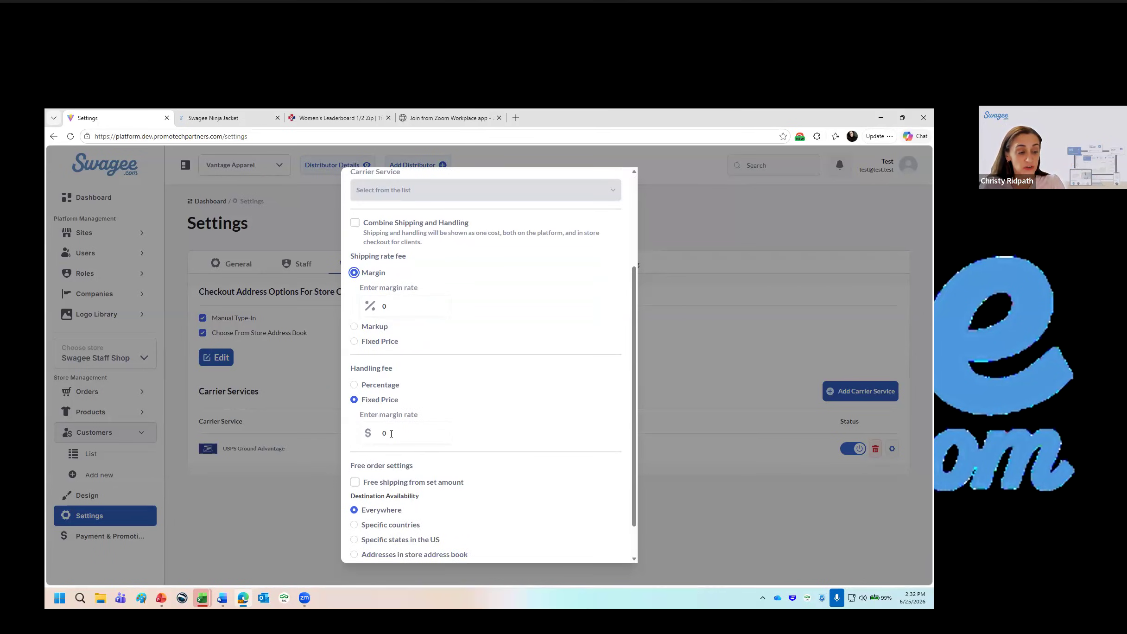
scroll(622, 431, down, 1)
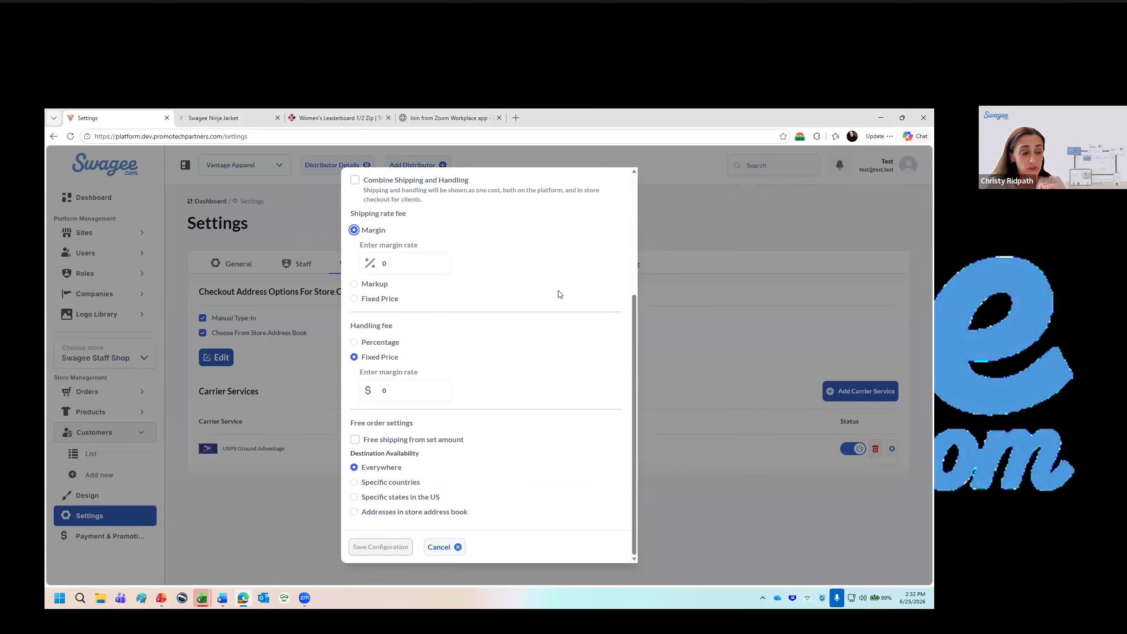
click(445, 548)
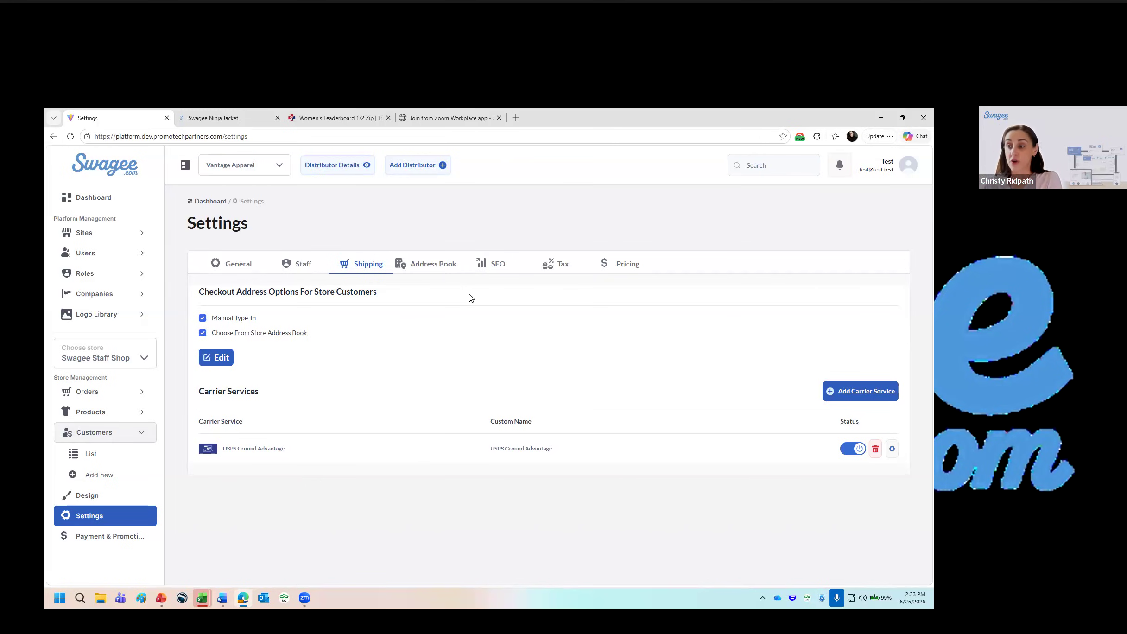
- Review the store's address book, SEO fields and Zip2Tax sales tax settings
click(446, 265)
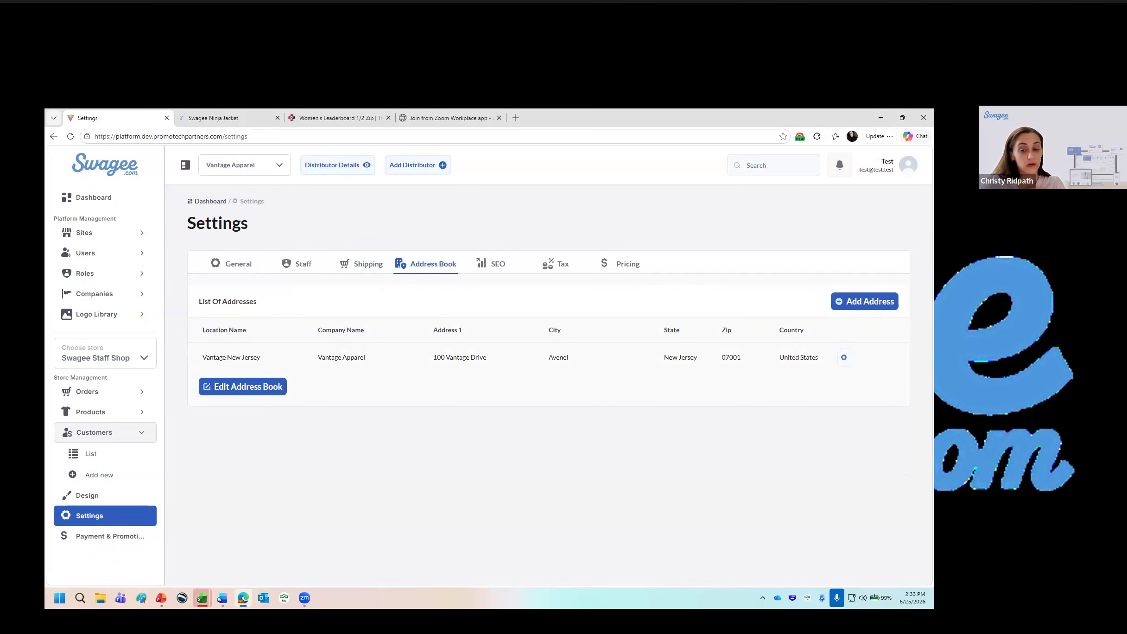
click(486, 264)
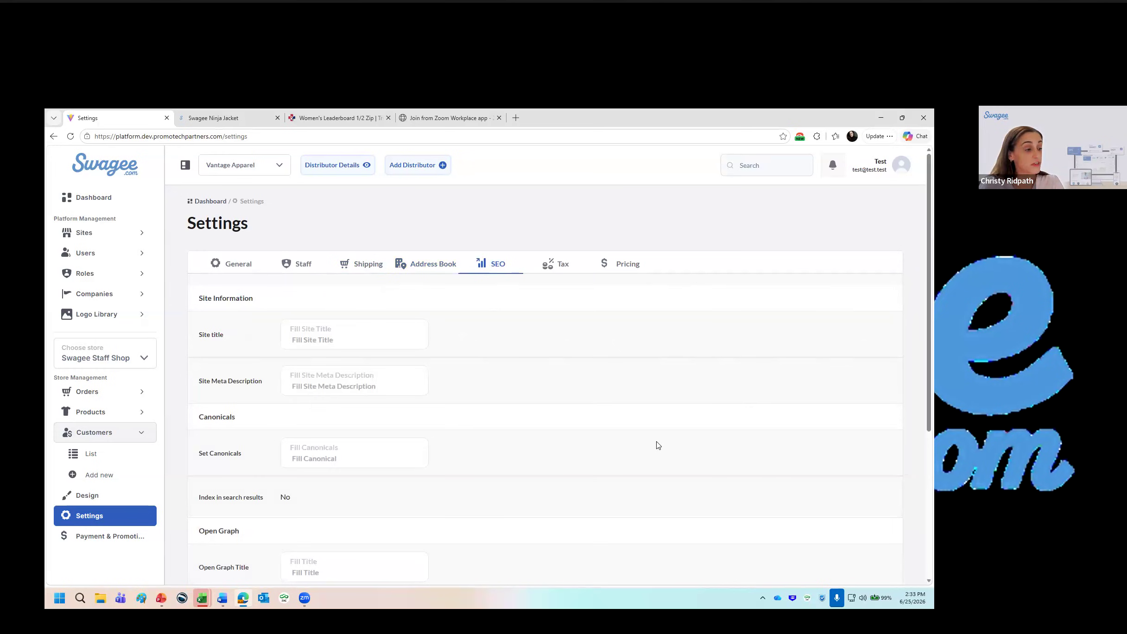
scroll(660, 445, down, 3)
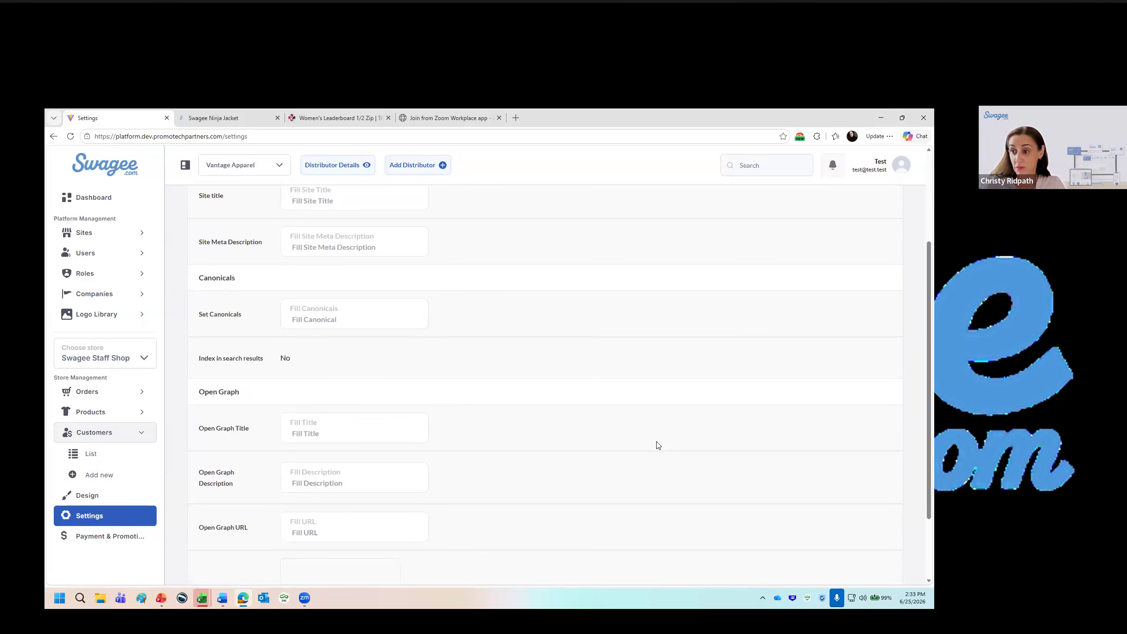
scroll(658, 445, down, 2)
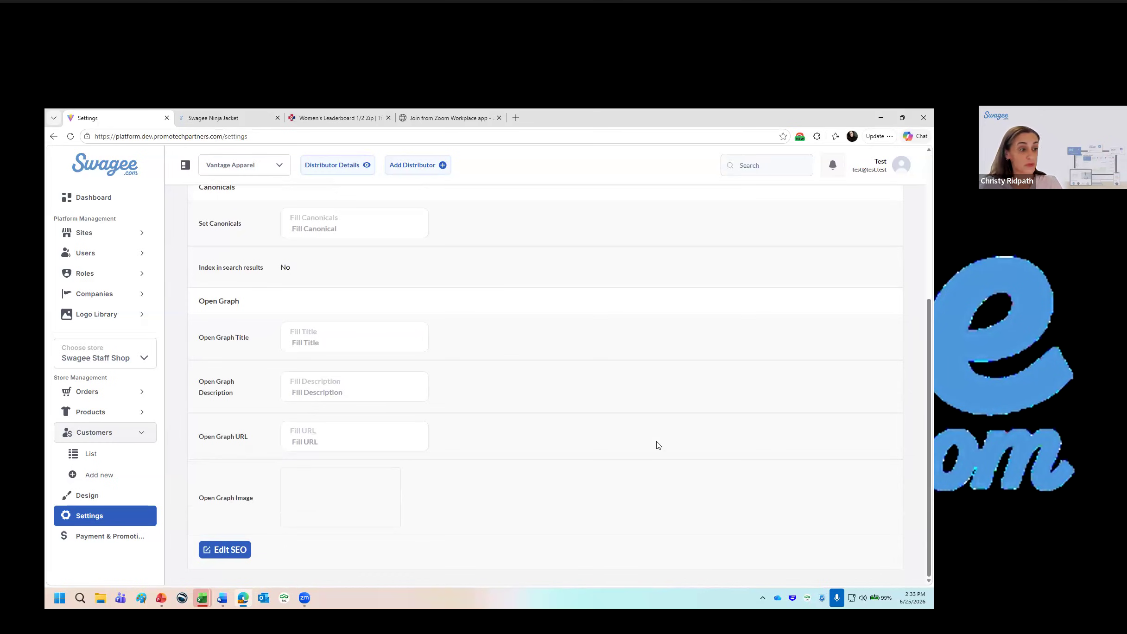
scroll(659, 445, up, 5)
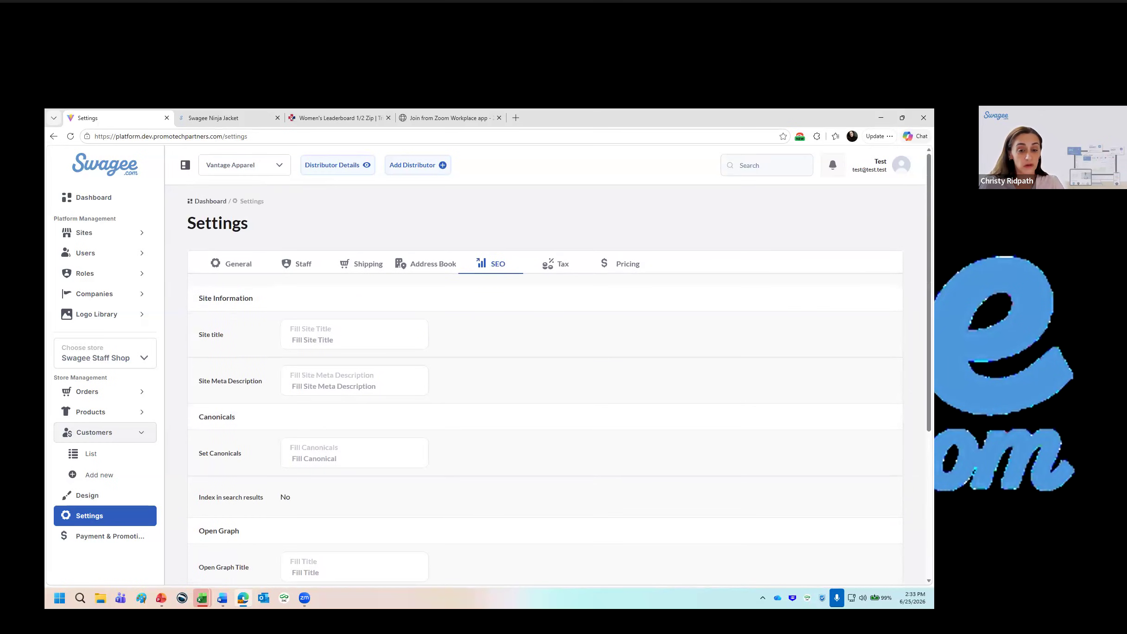
click(563, 269)
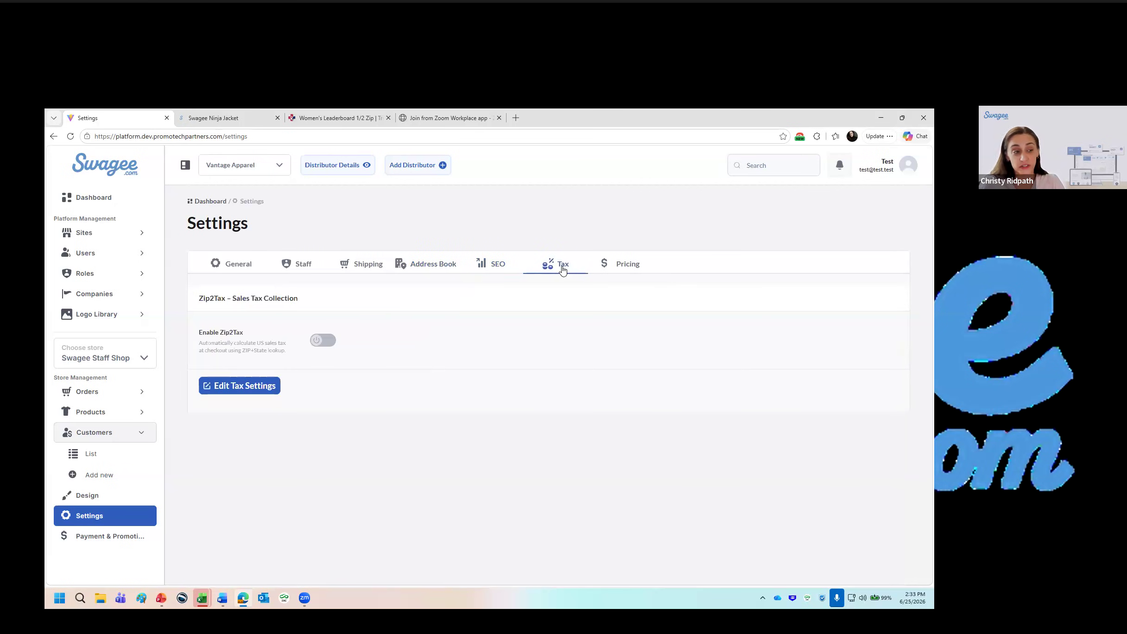
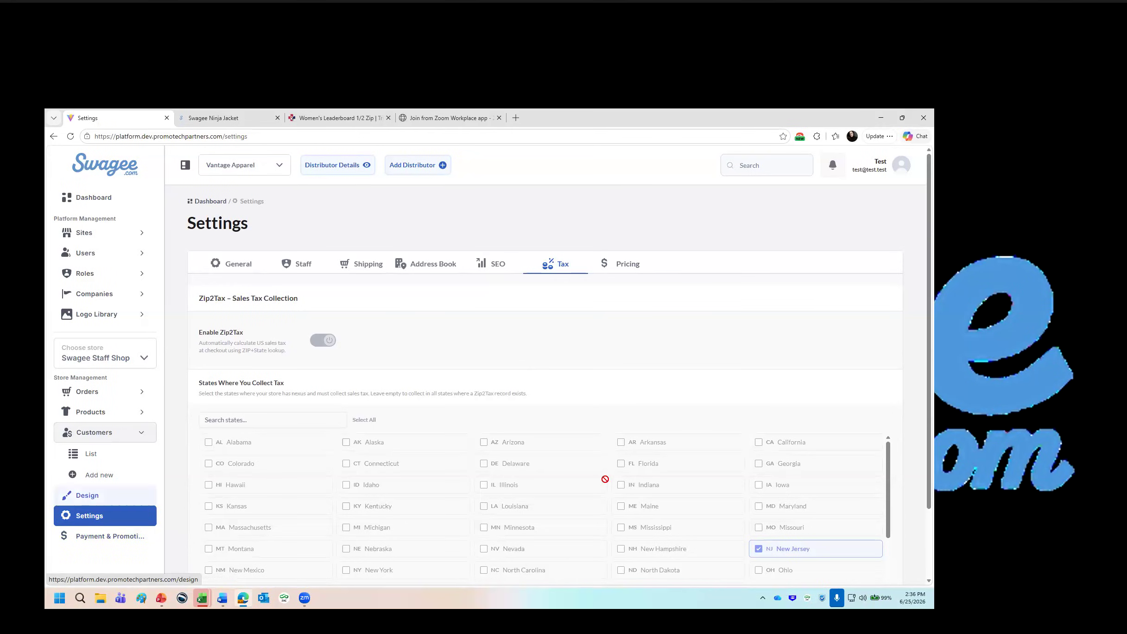
- Edit the site-level default pricing to use Margin % as the pricing method and review the tier pricing options
click(623, 264)
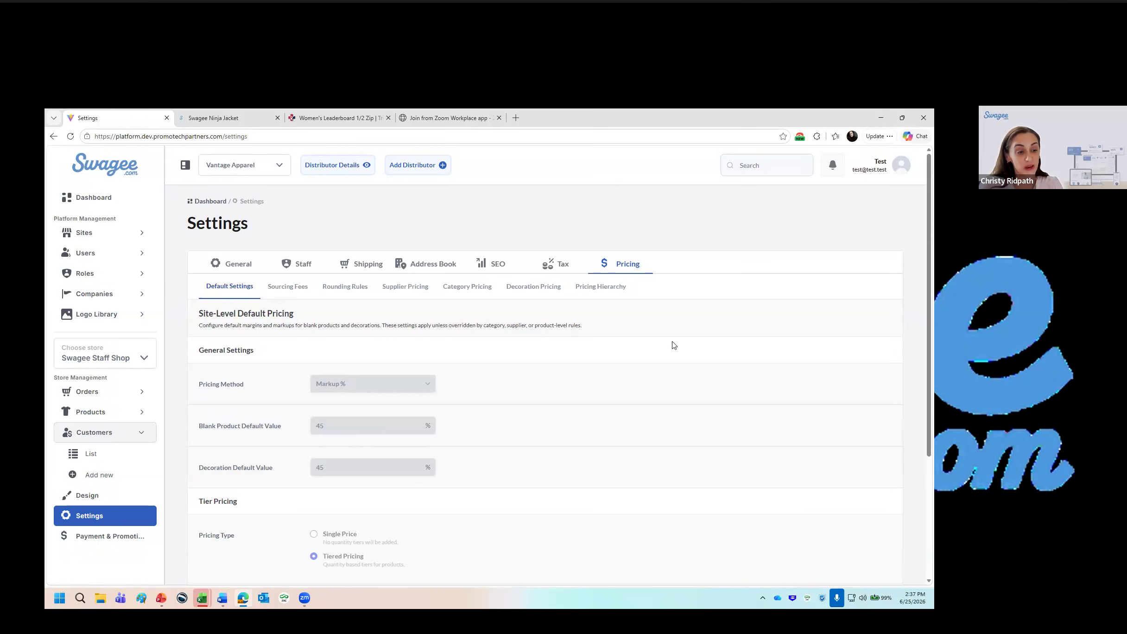
scroll(684, 368, down, 4)
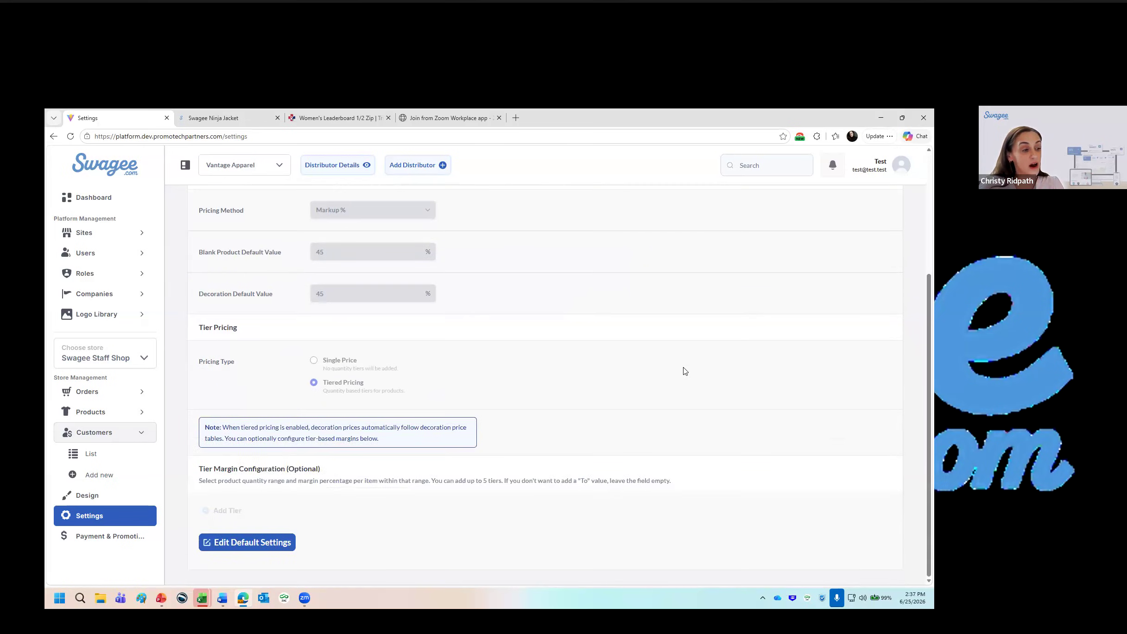
click(268, 539)
scroll(513, 345, up, 2)
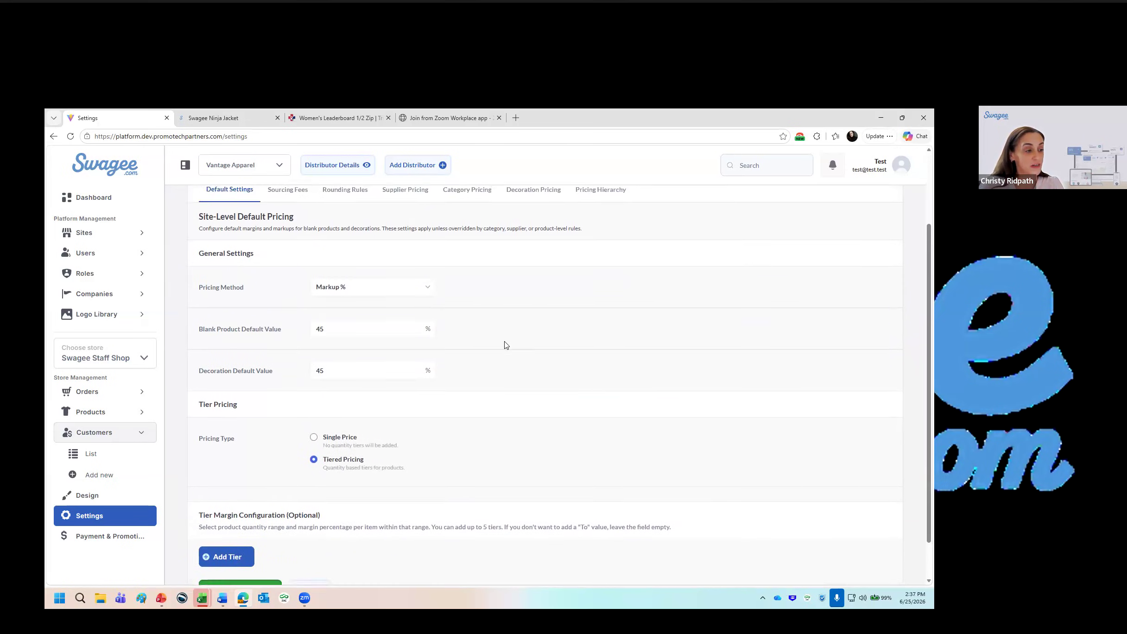
click(423, 337)
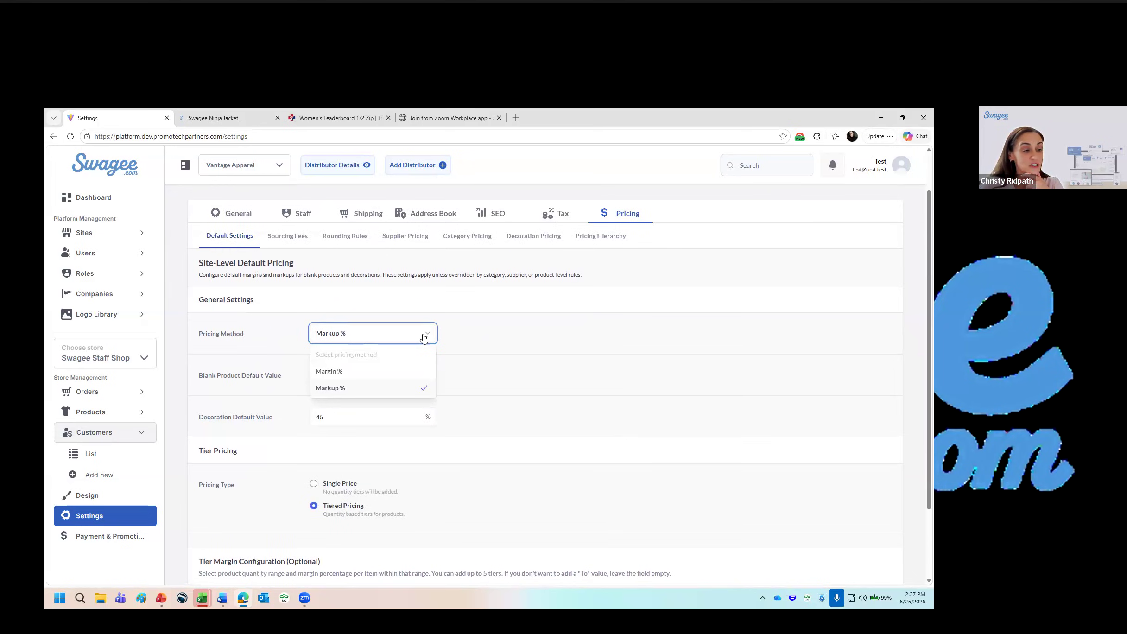
click(399, 371)
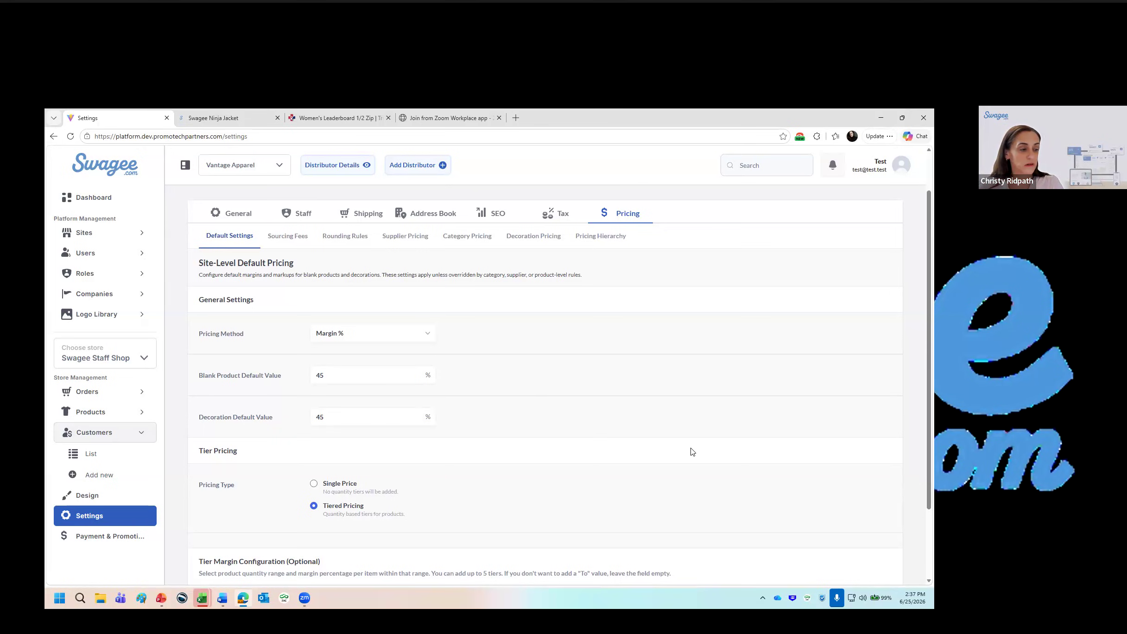
scroll(692, 452, down, 2)
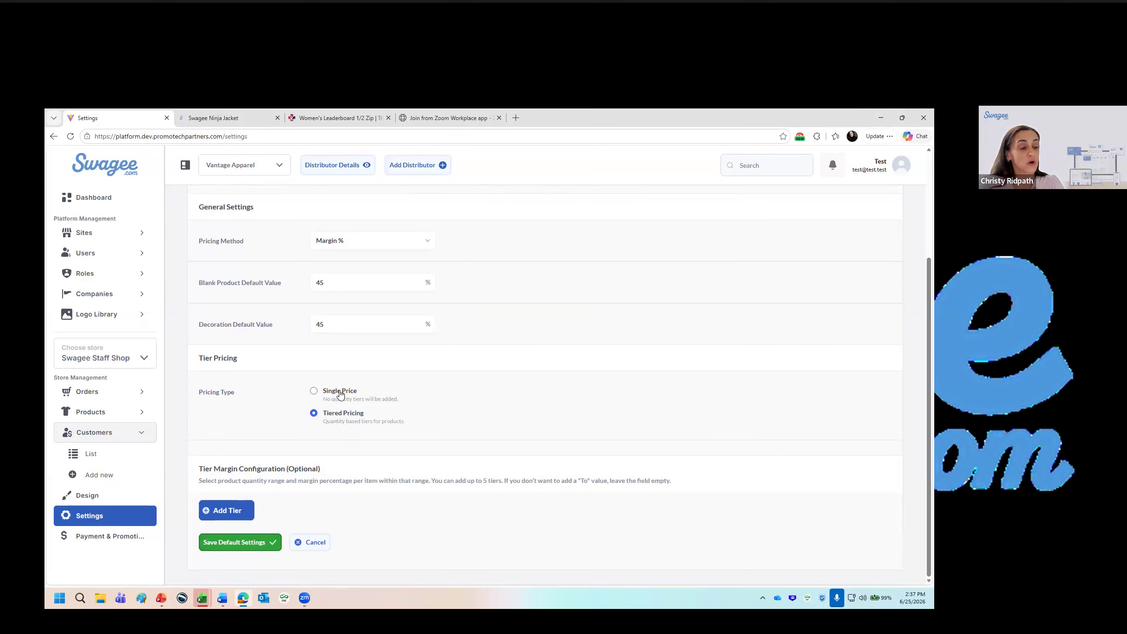
- Check the Ninja Vest page, then try size M quantities of 5 and 13 on Trinity's Women's Leaderboard 1/2 Zip to compare quantity pricing
click(221, 119)
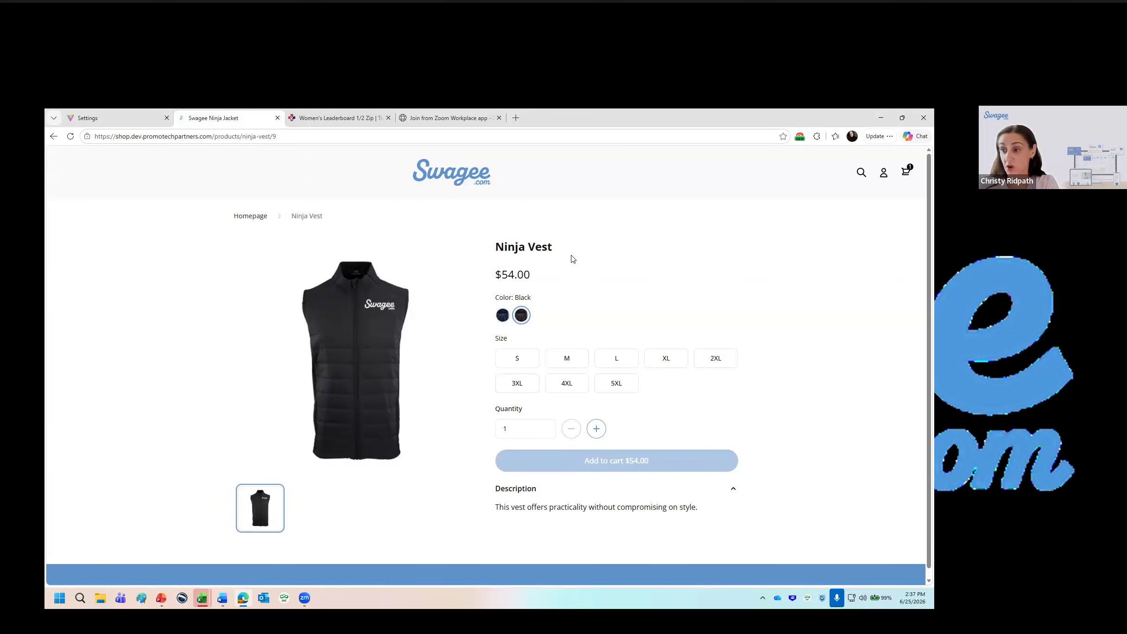
click(327, 121)
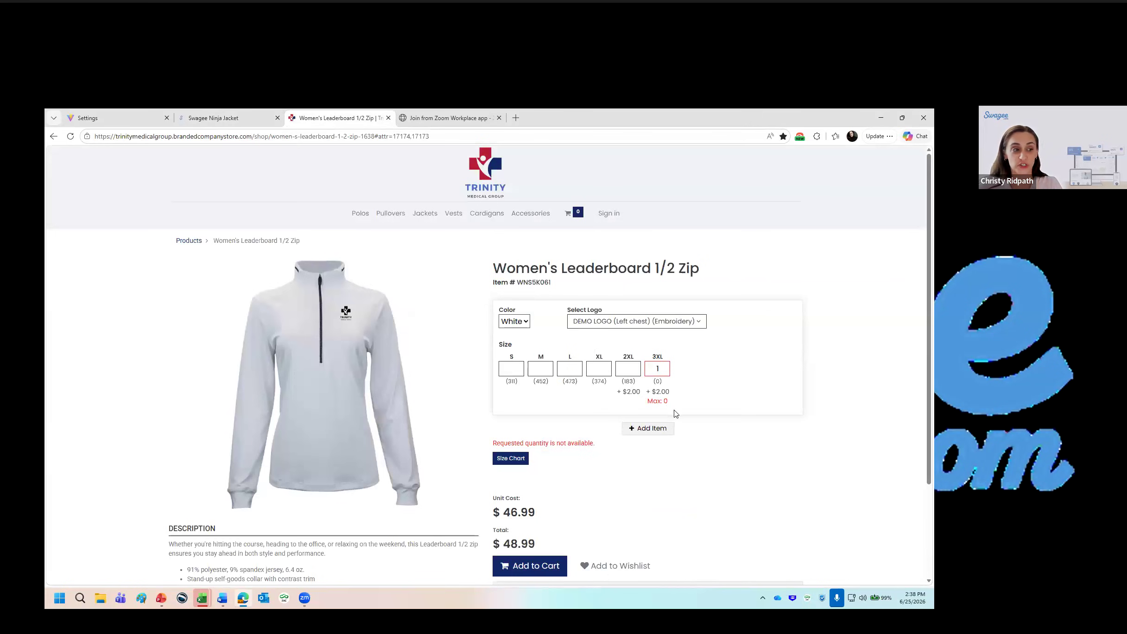
scroll(676, 414, down, 2)
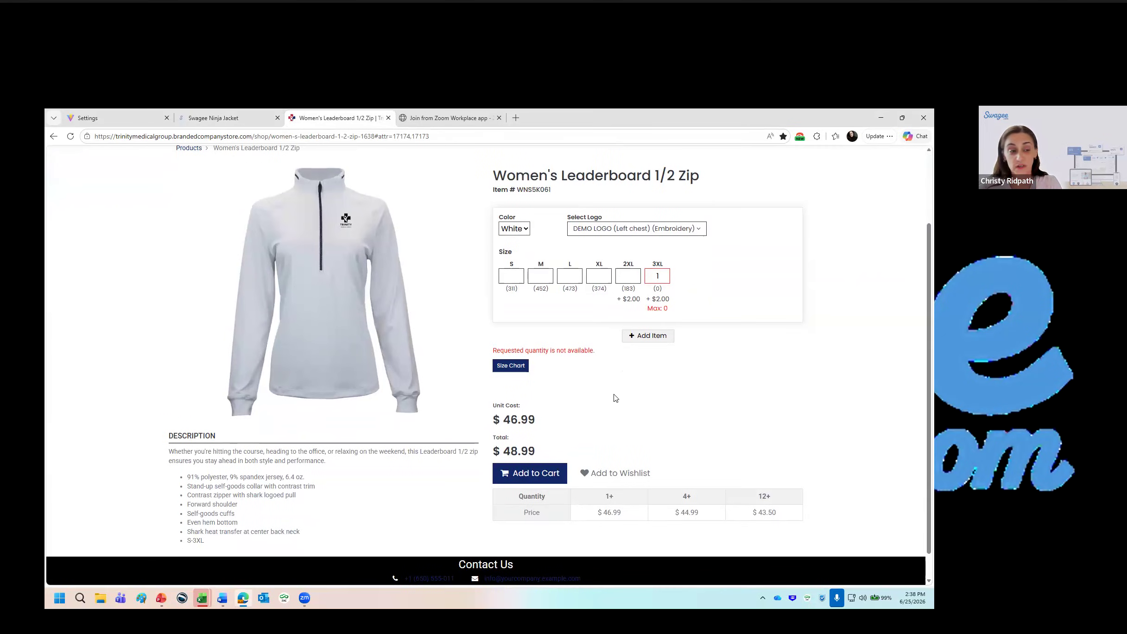
click(543, 277)
text(5)
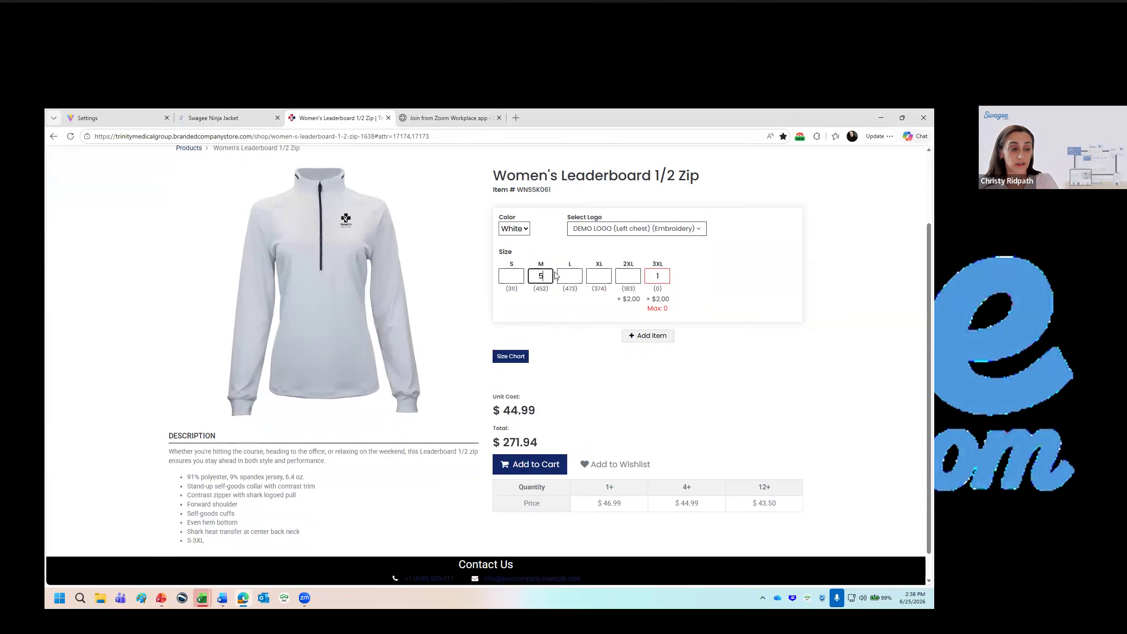
double_click(533, 276)
text(13)
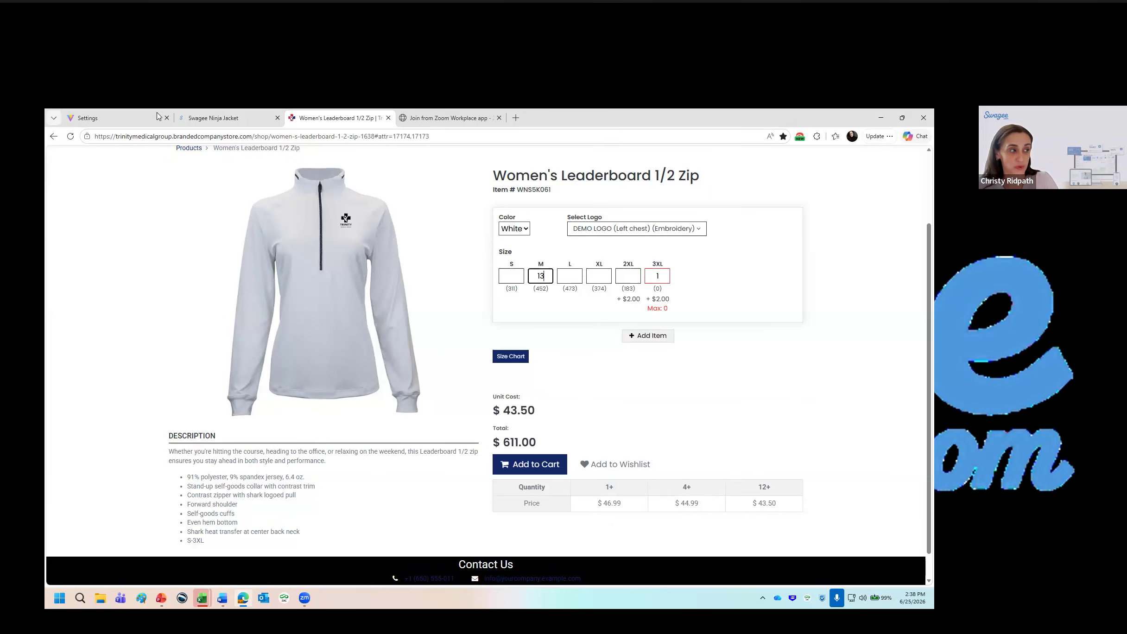
- Try a site-level default pricing tier for quantities 1 to 5 with a 0.1% margin, without saving it
click(125, 117)
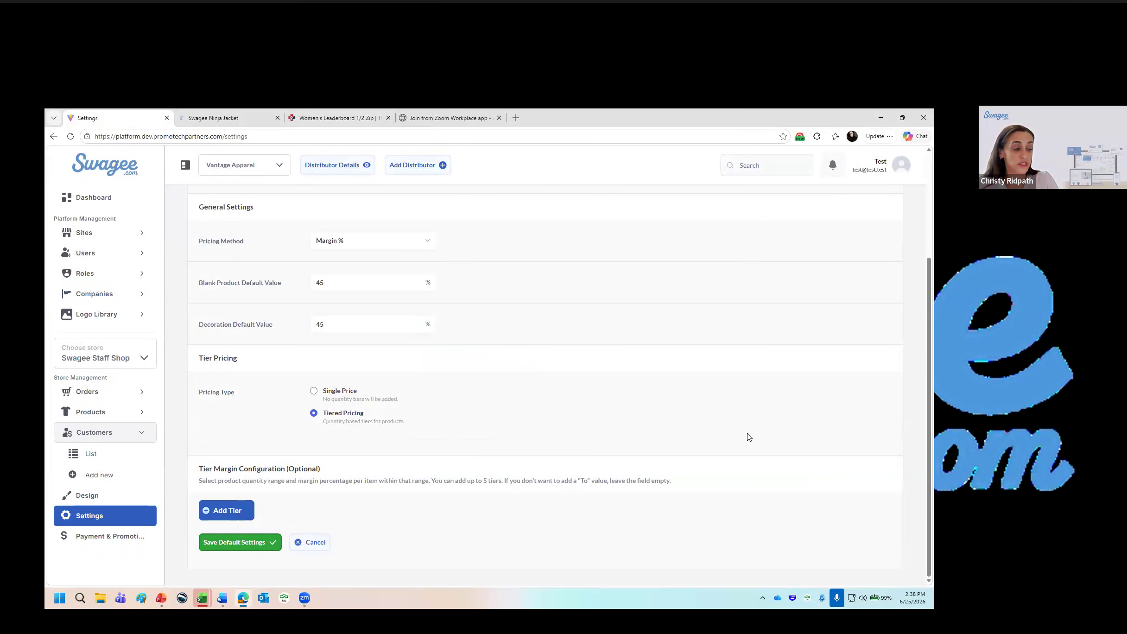
scroll(698, 471, down, 1)
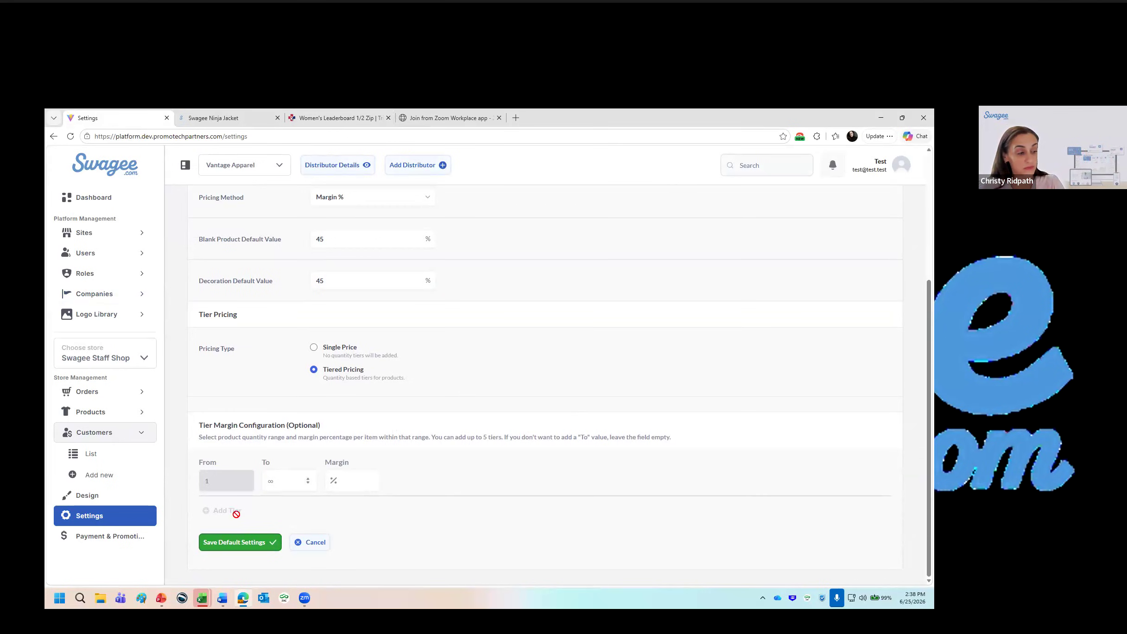
click(289, 484)
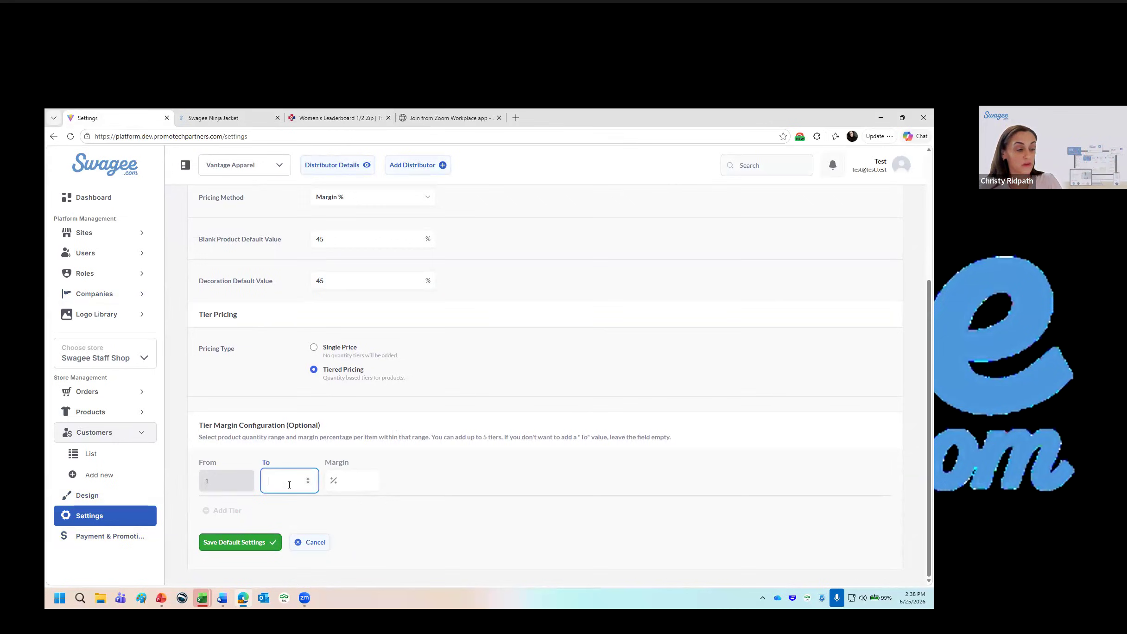
text(1)
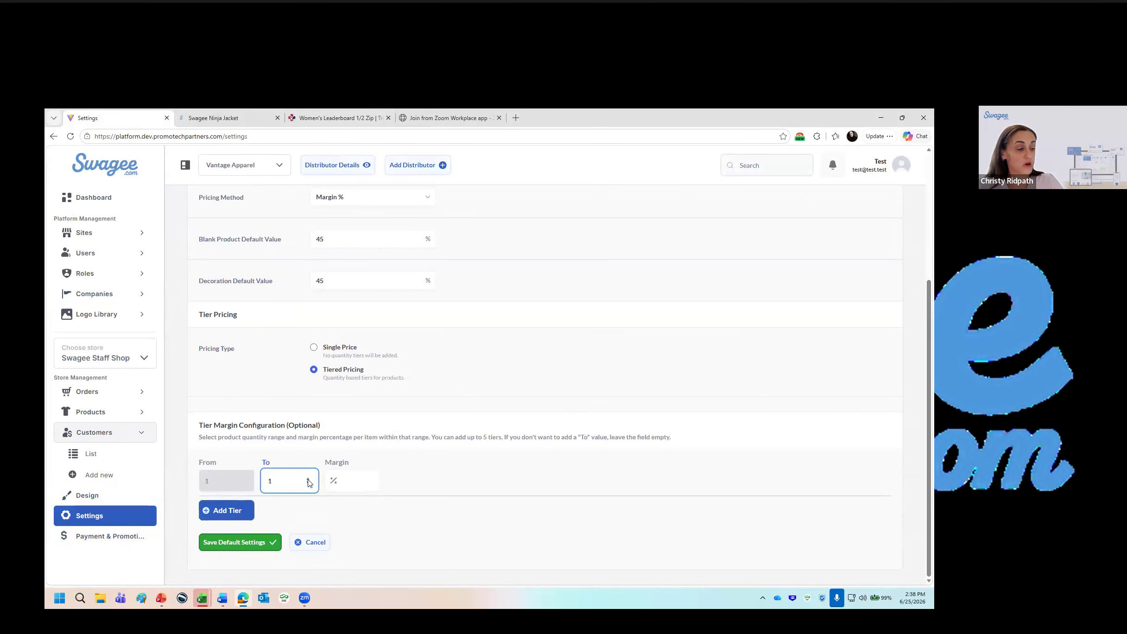
click(308, 479)
click(308, 480)
click(372, 477)
click(370, 479)
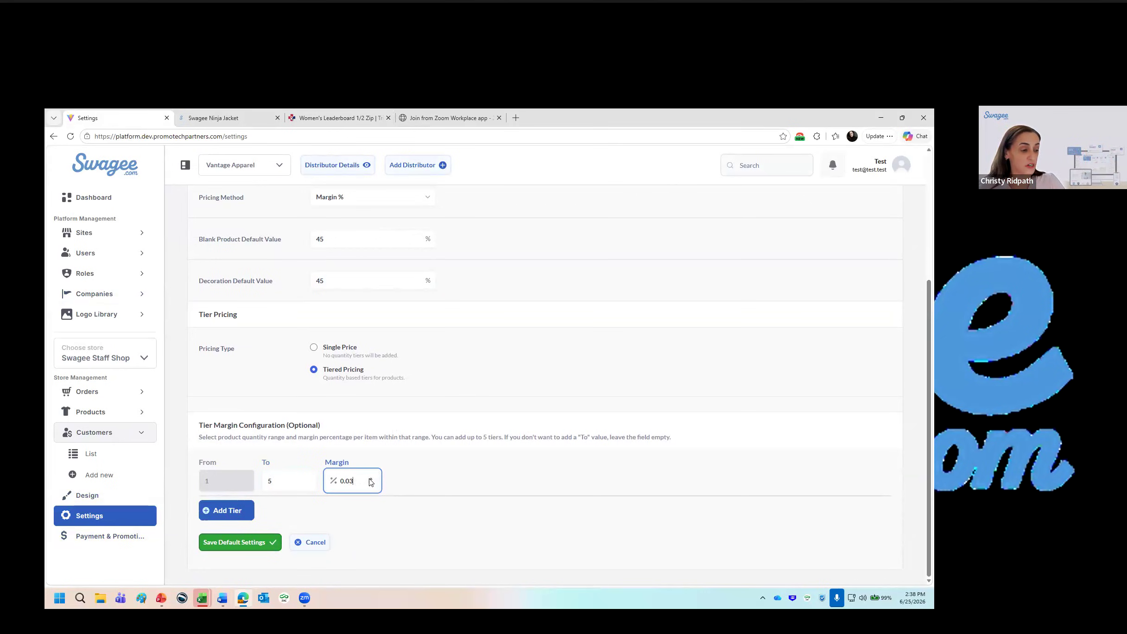
click(370, 480)
click(369, 479)
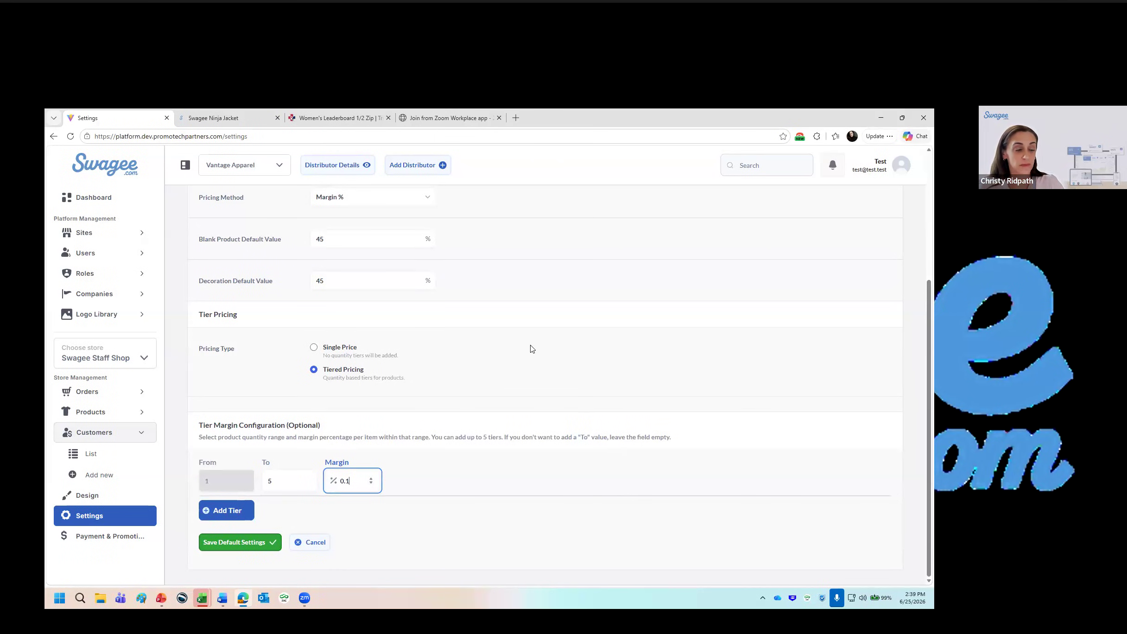
scroll(534, 351, up, 4)
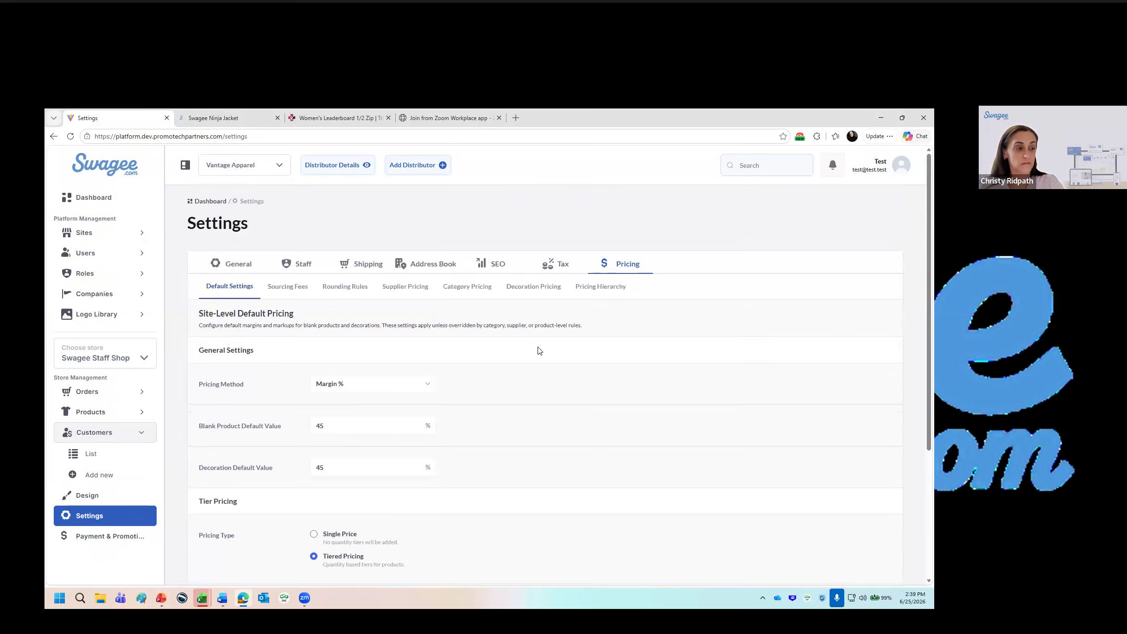
- Review the Sanmar sourcing fee and open the rounding rules for editing to examine the rounding methods and examples
click(284, 296)
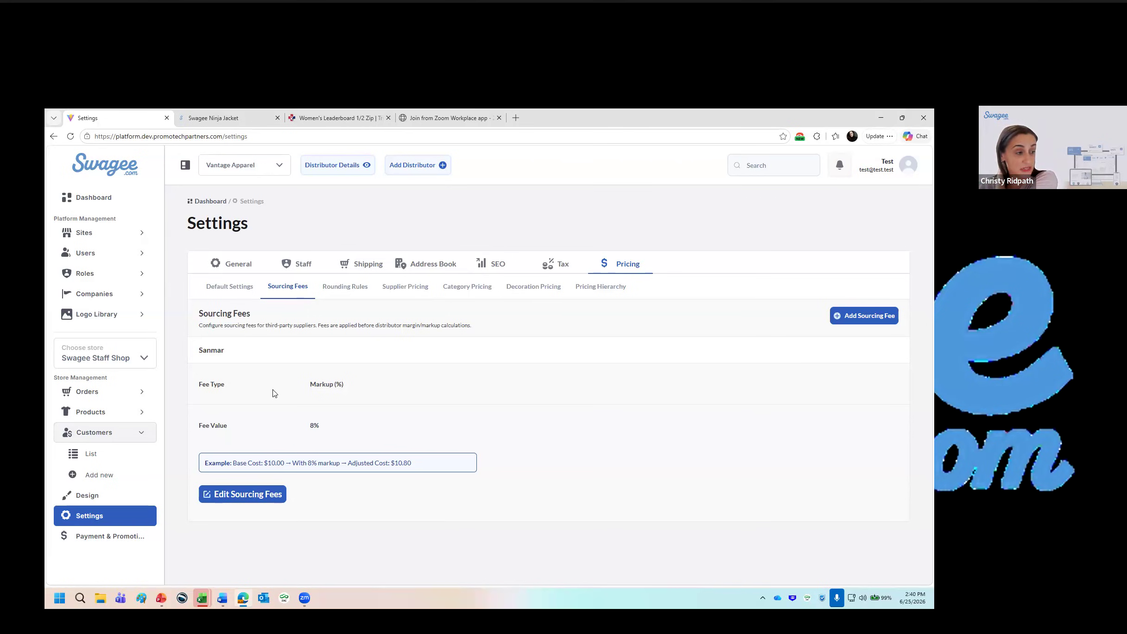
click(349, 294)
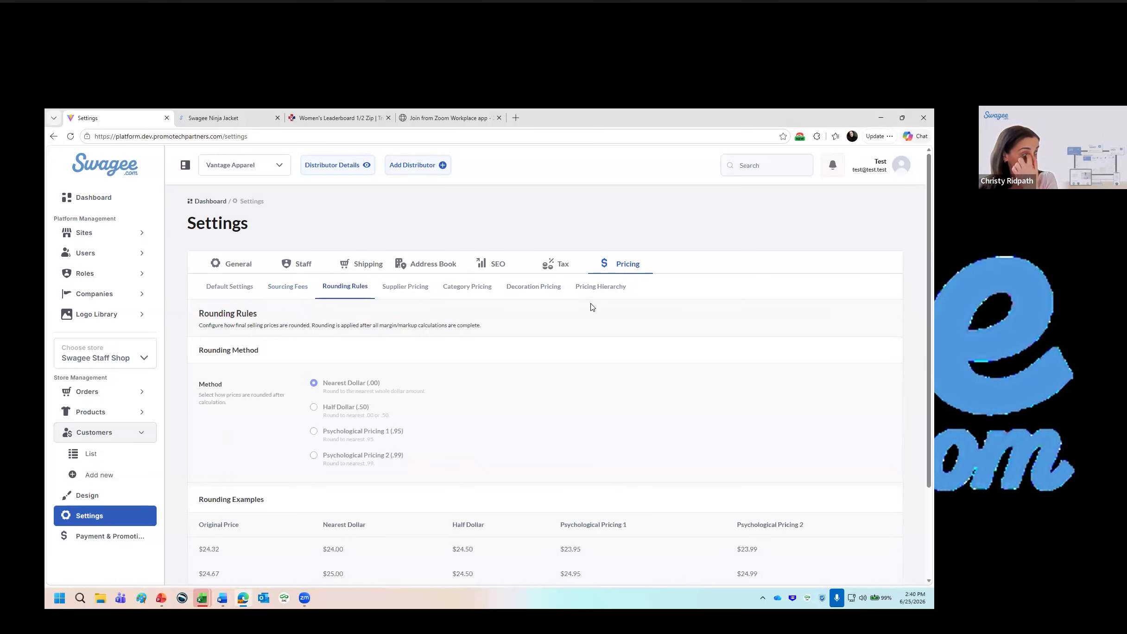
scroll(663, 381, down, 2)
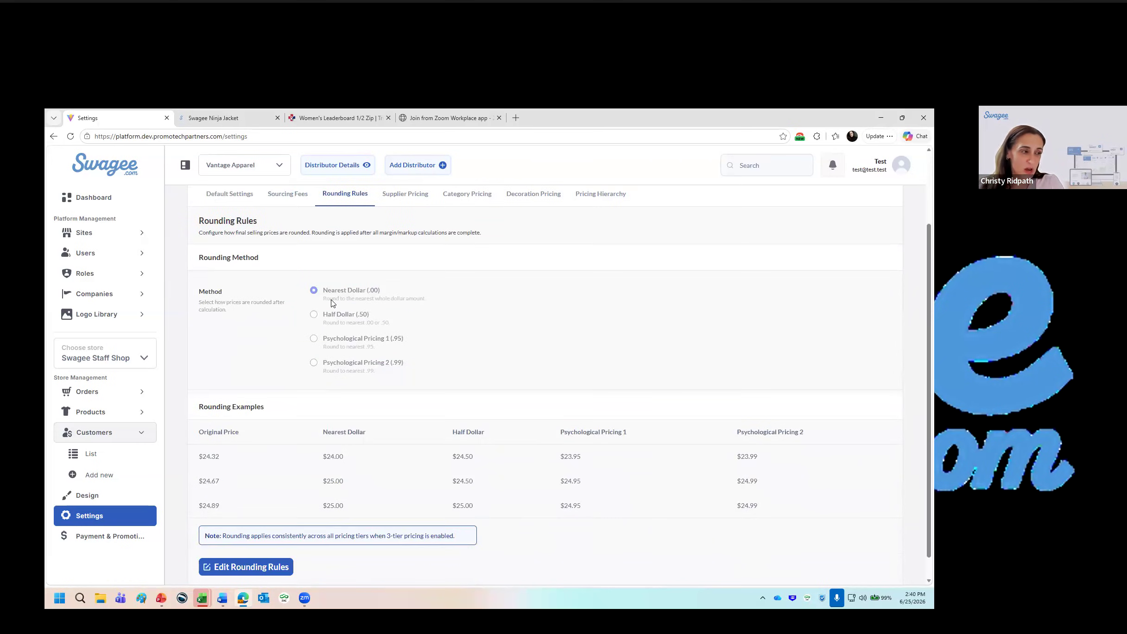
click(247, 566)
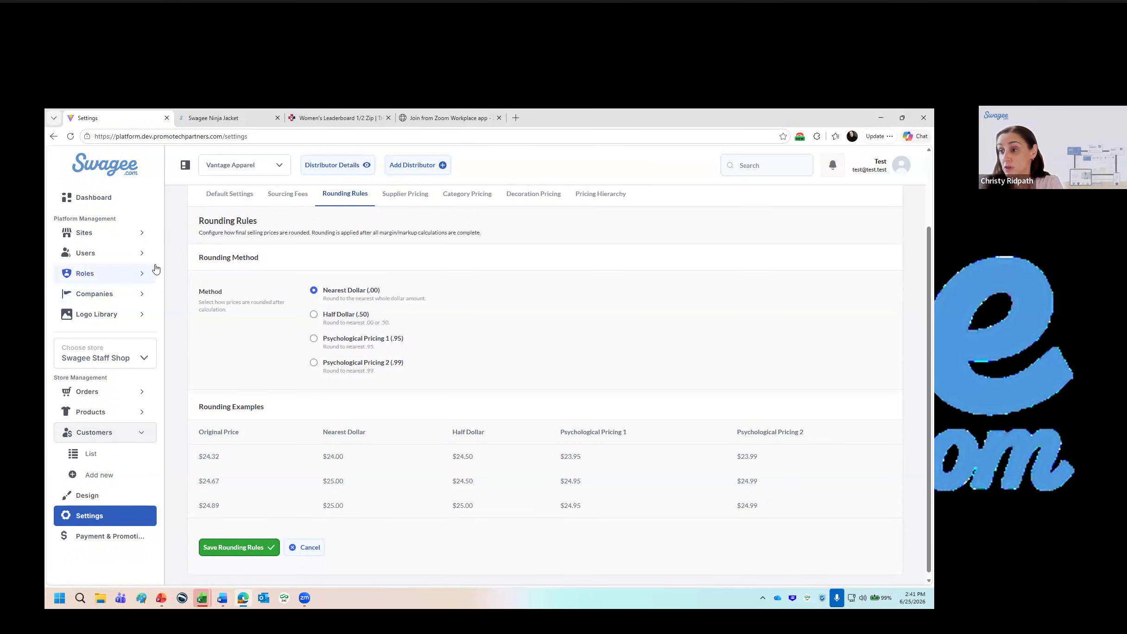
scroll(485, 282, up, 2)
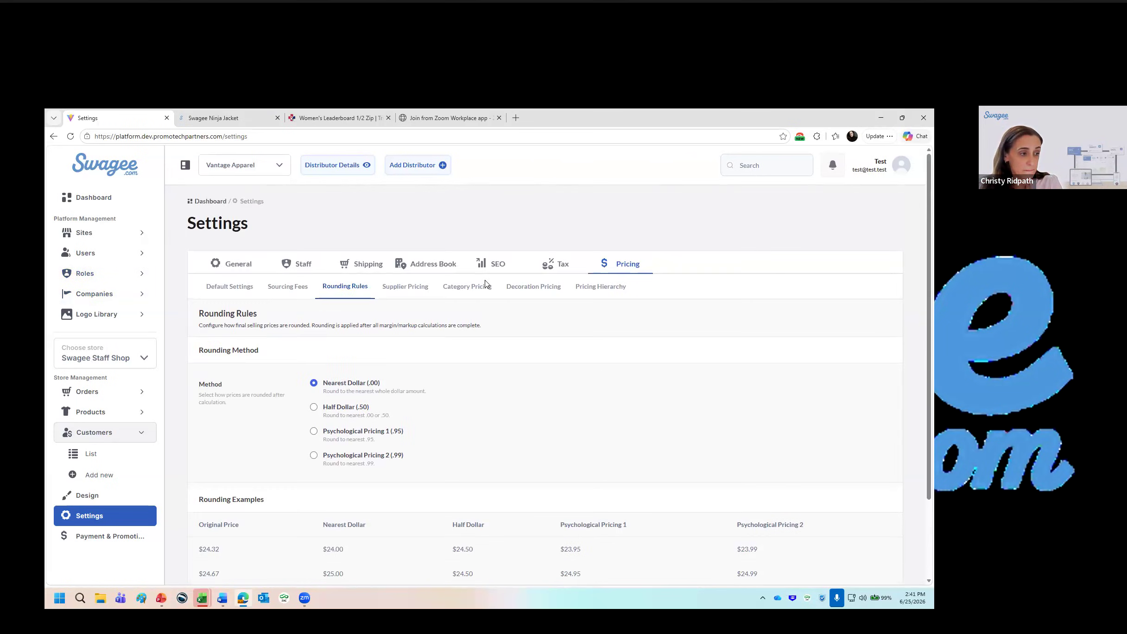
- Compare the supplier-level pricing rules for Iclick and Hydrapeak with the site-level default pricing
click(418, 294)
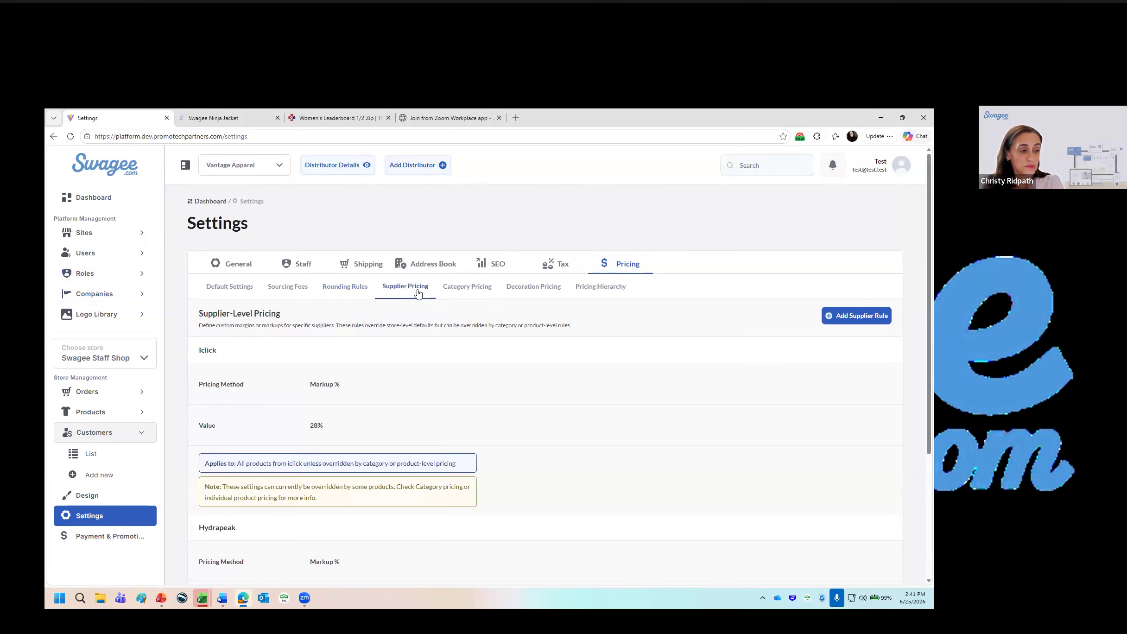
scroll(665, 426, down, 2)
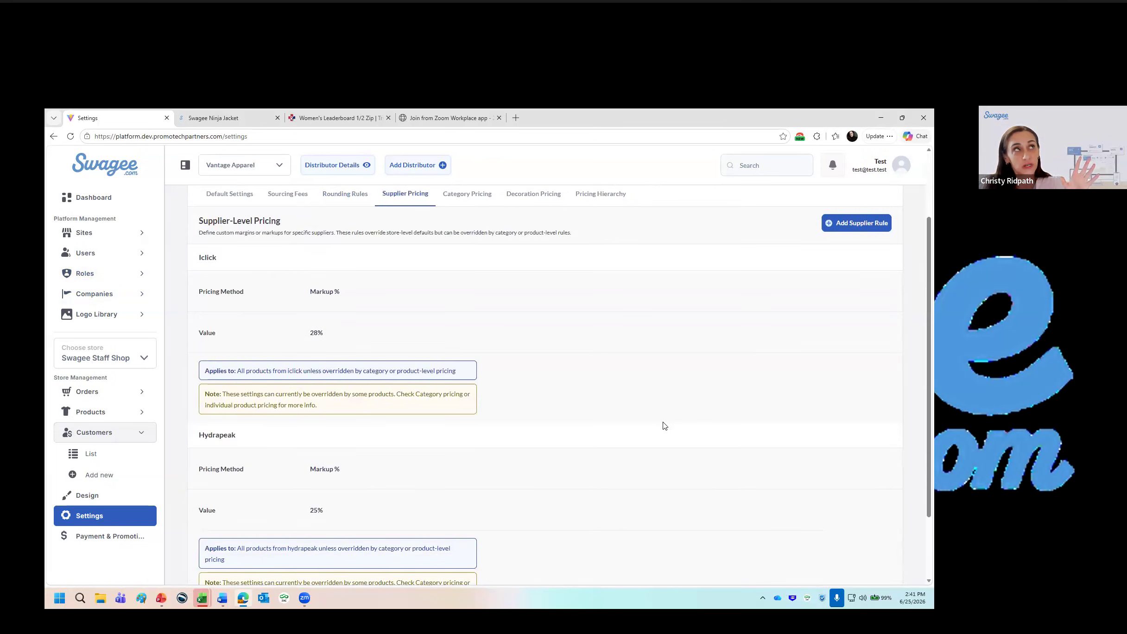
scroll(649, 429, up, 2)
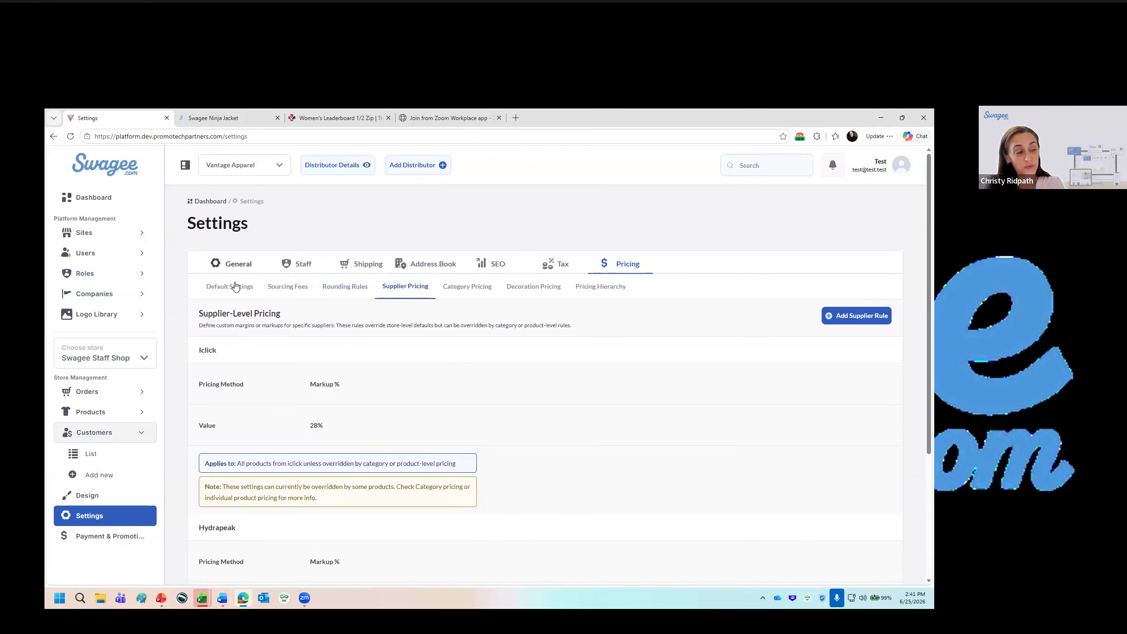
click(235, 287)
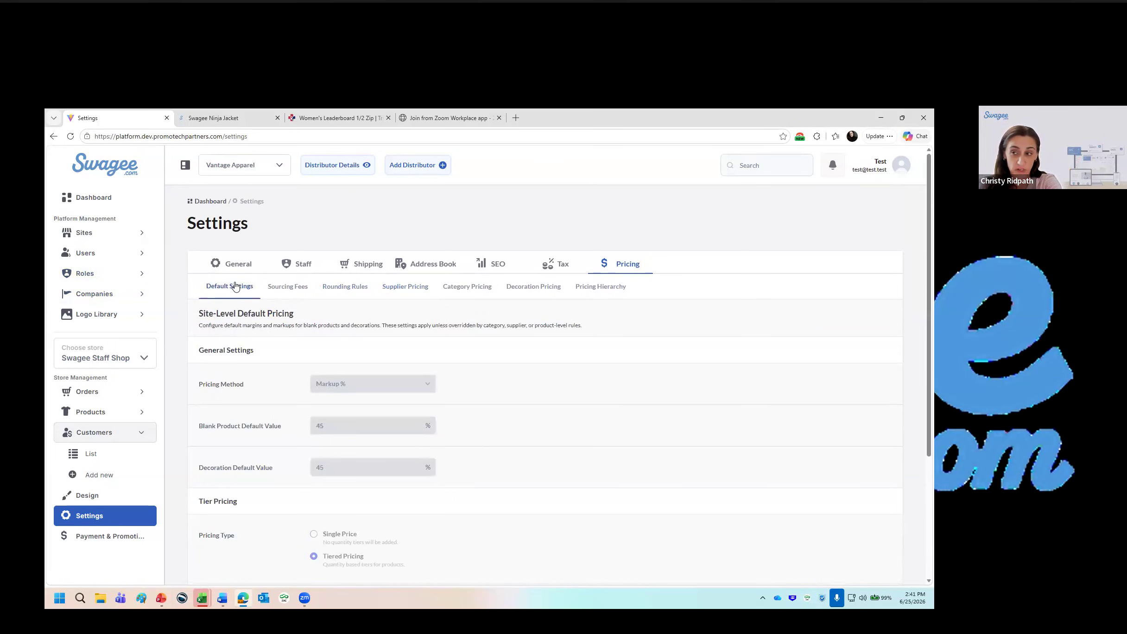
click(415, 294)
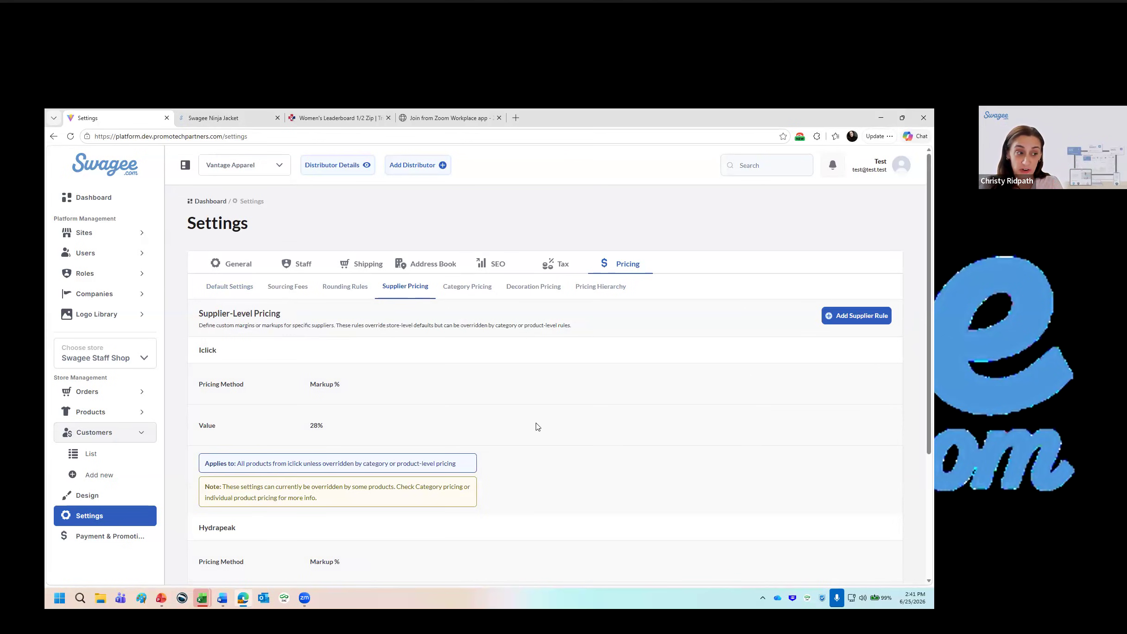
- Review the category-level pricing rules and inspect the category and value fields for adding a new category rule
click(462, 291)
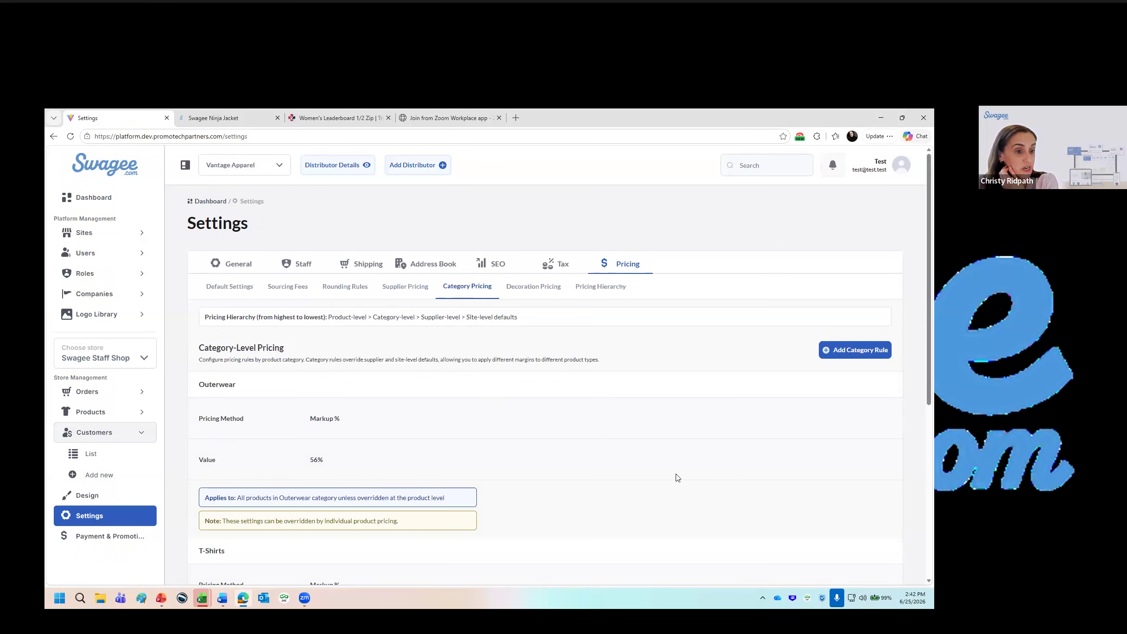
scroll(677, 477, down, 2)
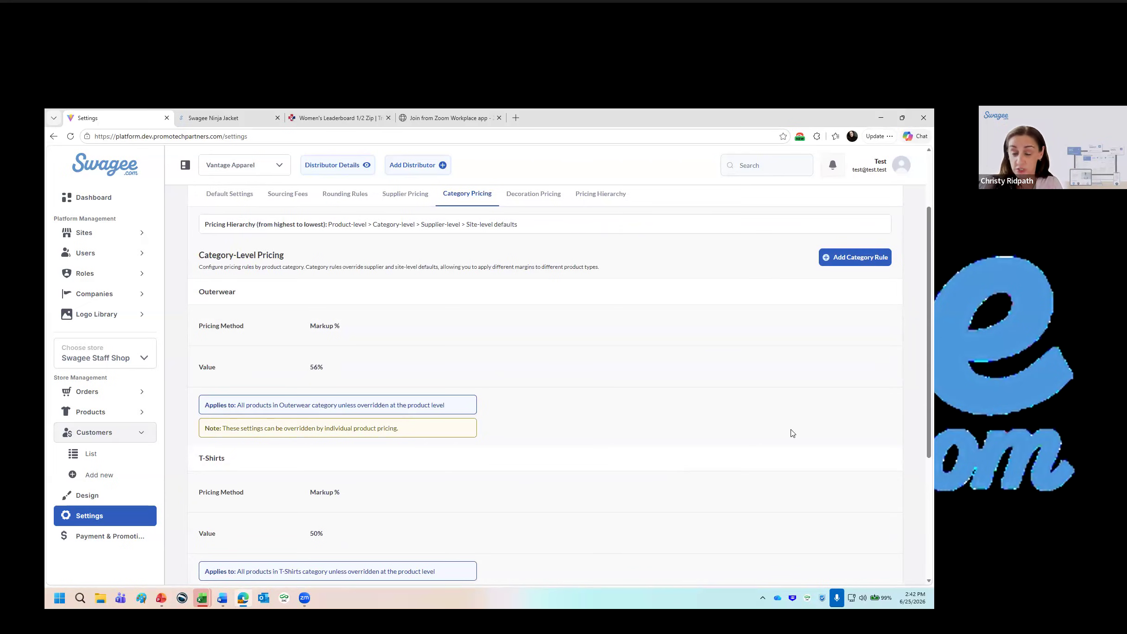
click(853, 258)
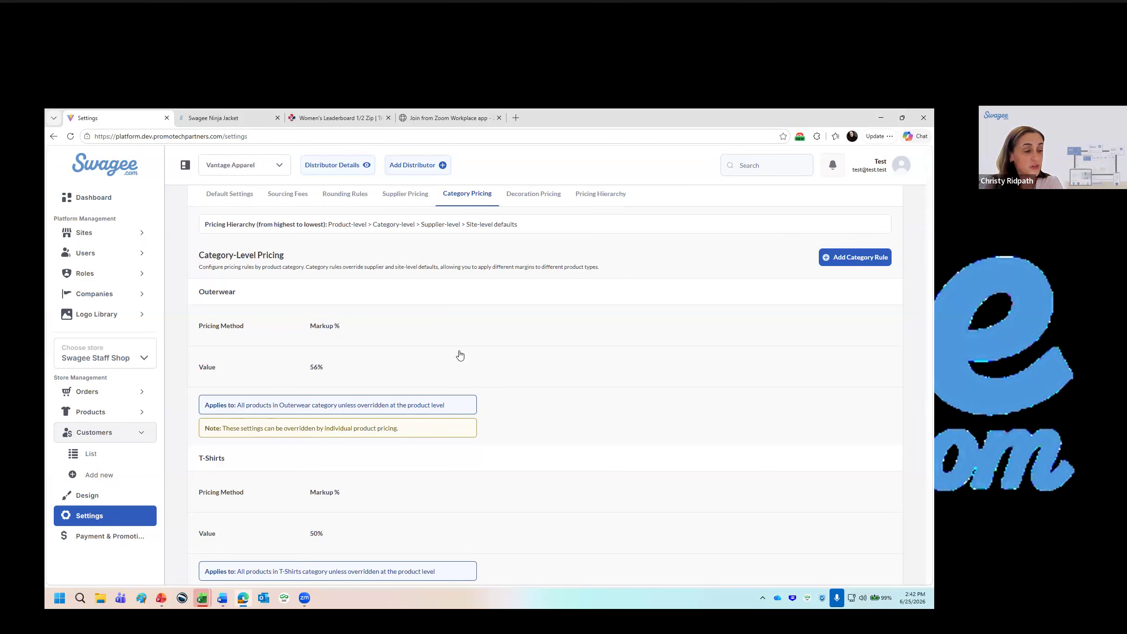
click(402, 364)
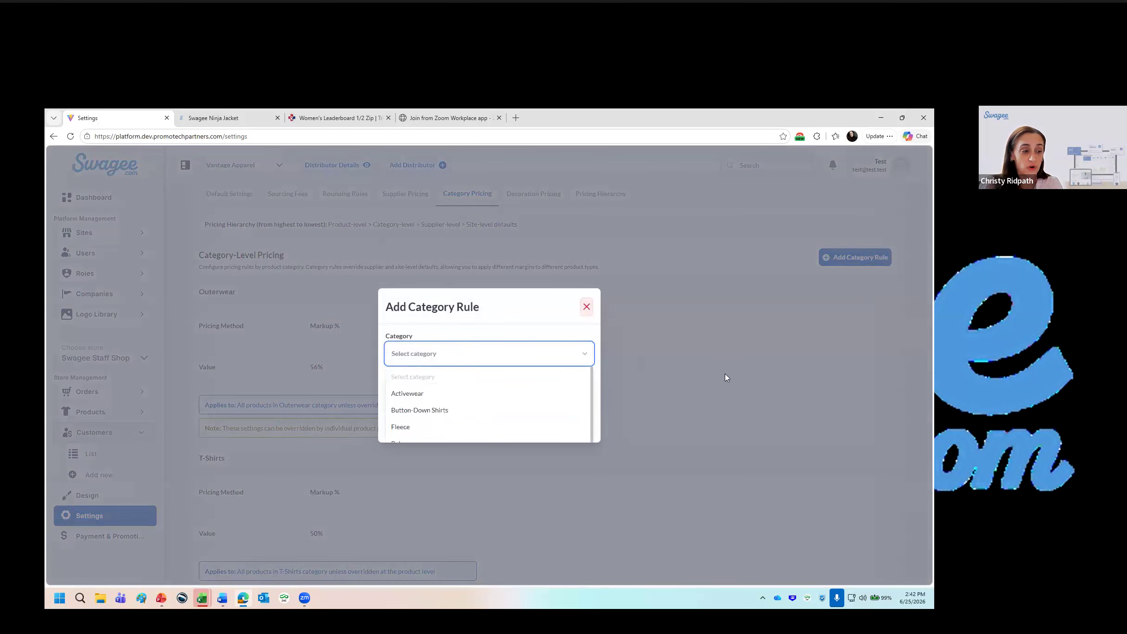
click(725, 373)
click(871, 259)
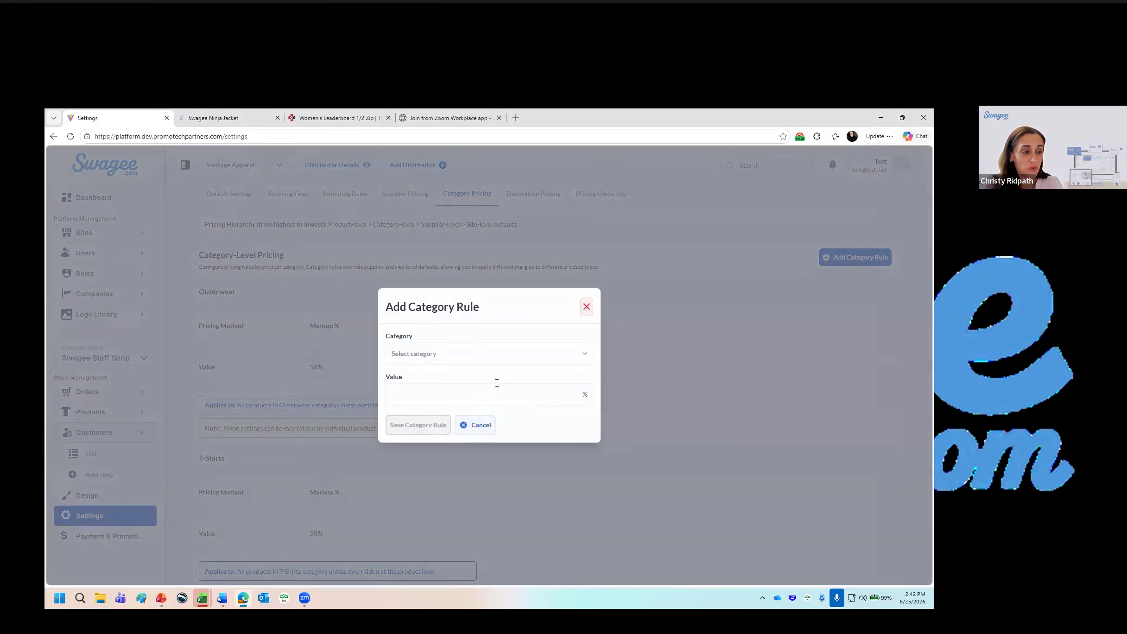
click(497, 394)
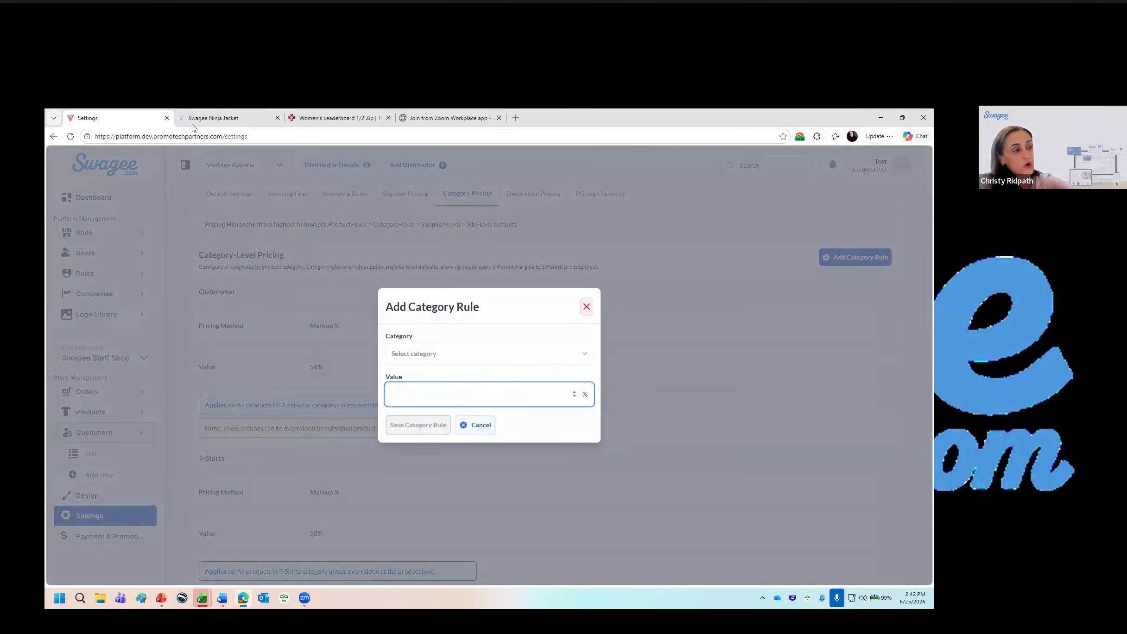
- Check the Swagee storefront homepage and the Trinity store's product categories, and dismiss the new category rule without saving
key(ctrl+Tab)
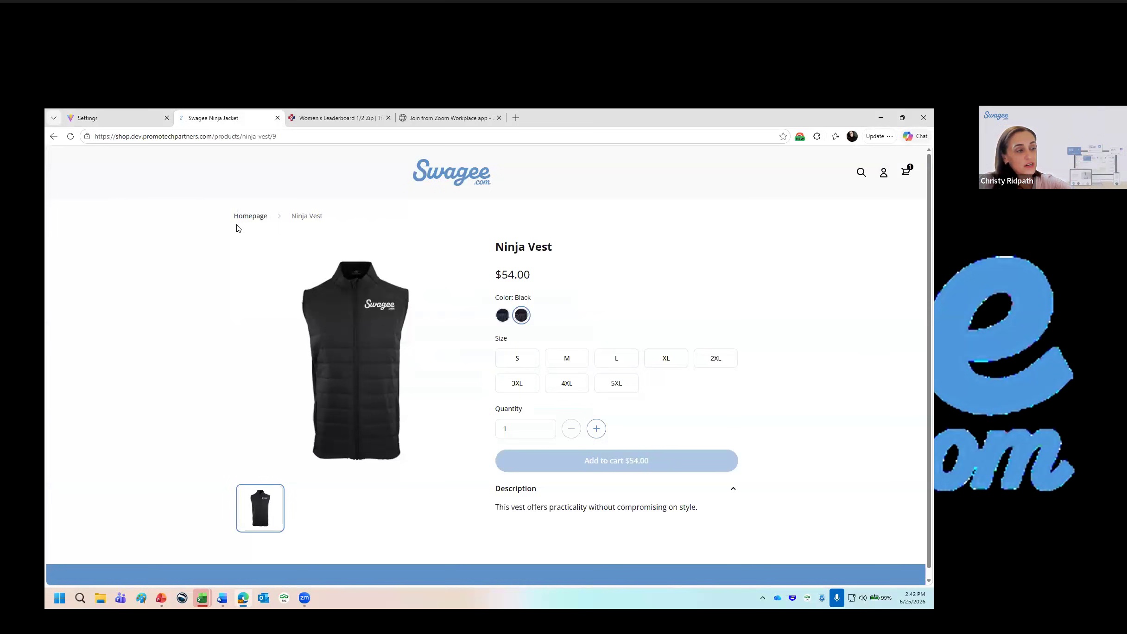
click(242, 221)
click(316, 118)
scroll(422, 230, up, 2)
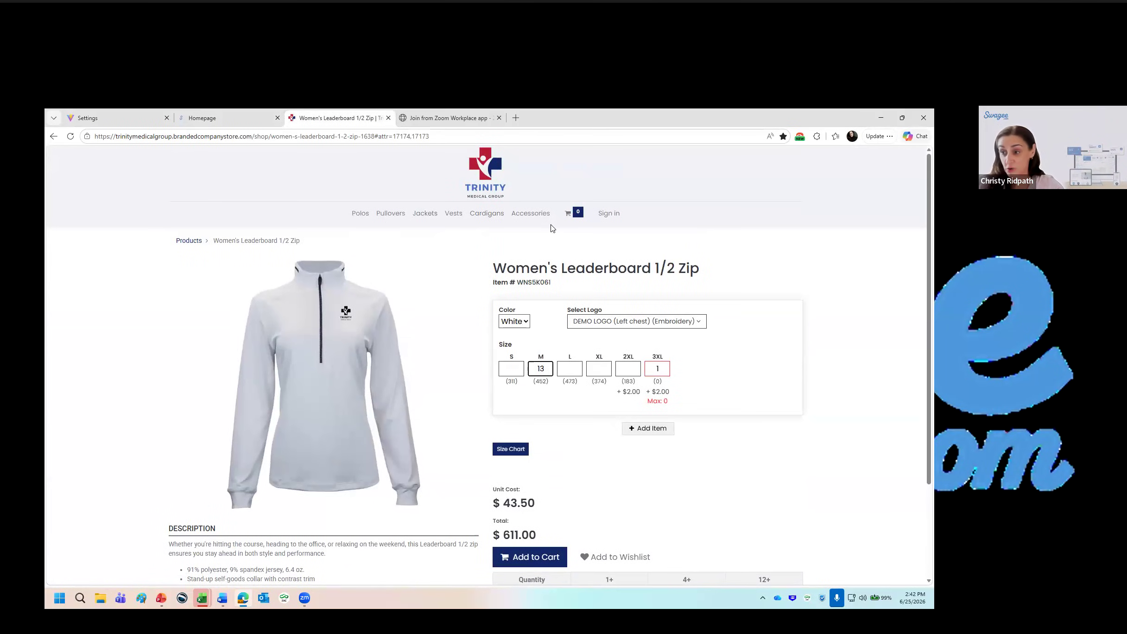
click(155, 123)
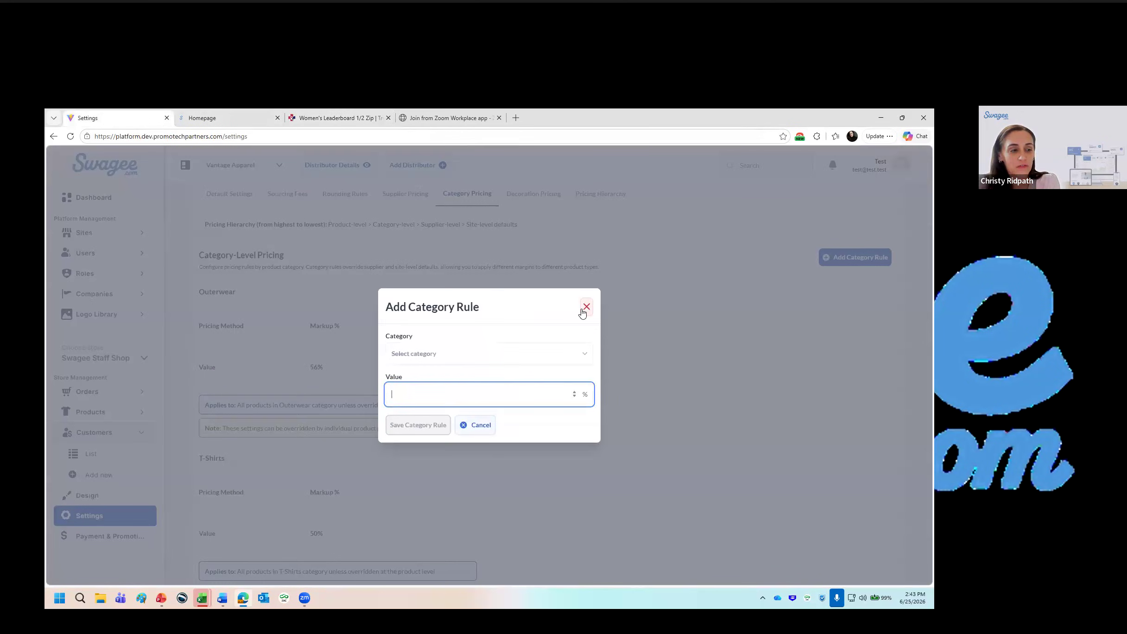
click(582, 310)
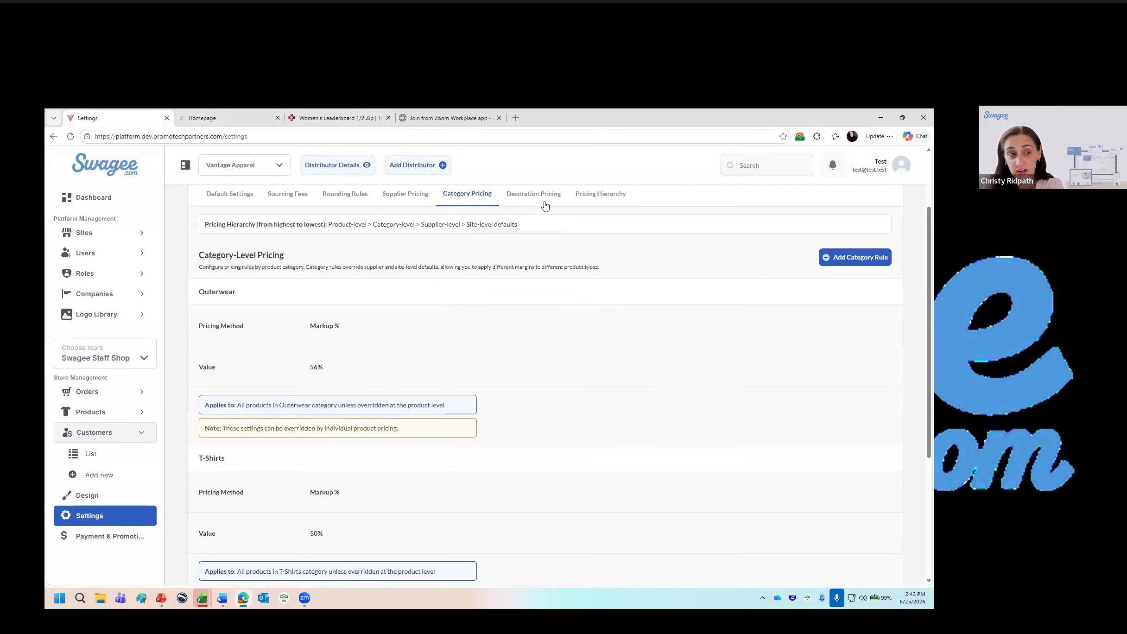
- Examine the pricing hierarchy from product-level fixed price to site-level default, including the Gildan 64000 T-Shirt example scenario
click(590, 198)
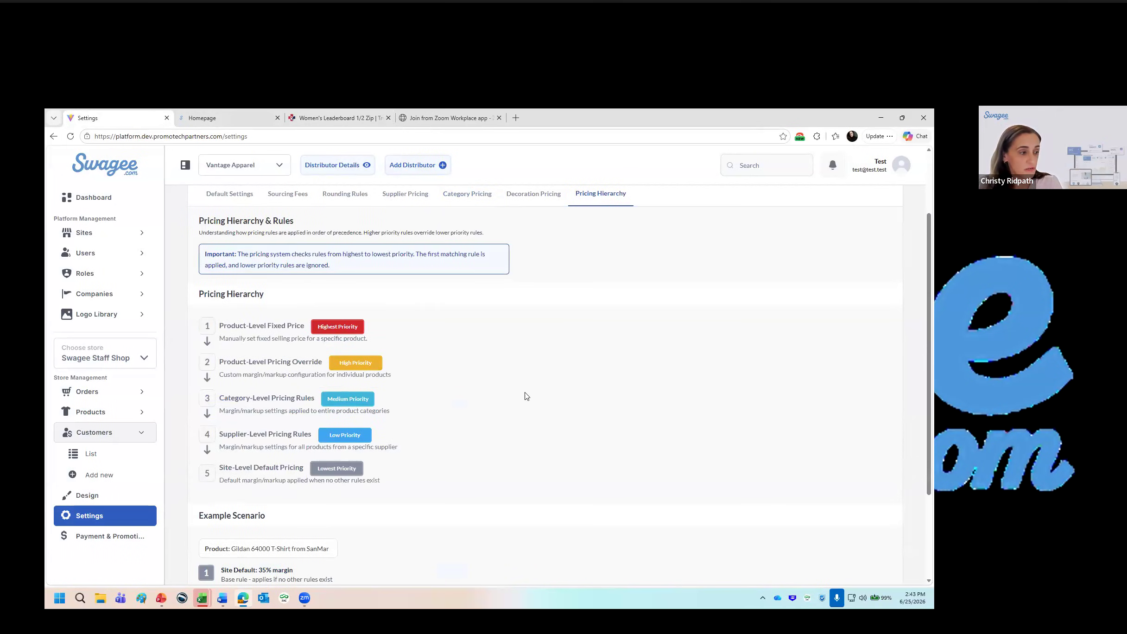
scroll(526, 396, down, 1)
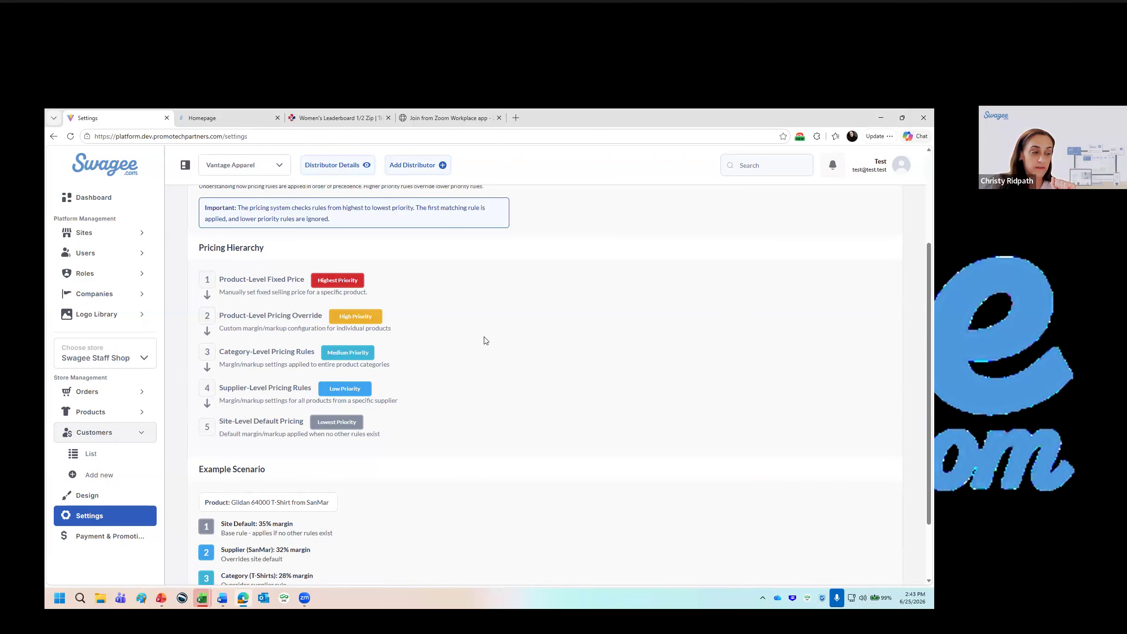
scroll(486, 341, down, 2)
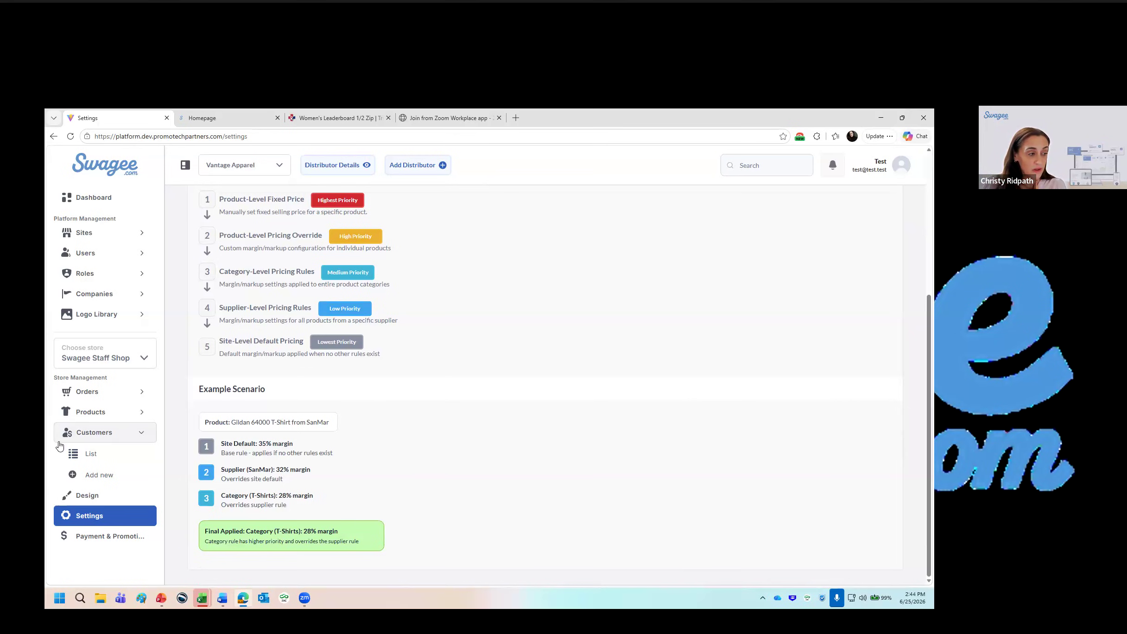
- Open the Clutch Trucker Cap from the store's product list and review its details, prints and variants
click(84, 417)
click(88, 432)
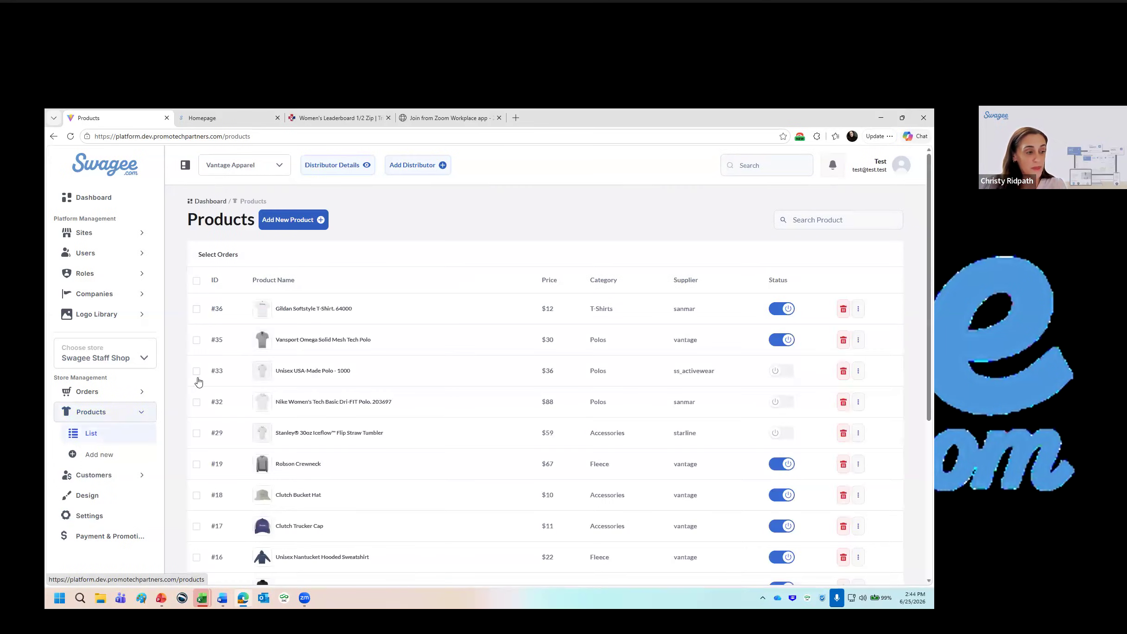
click(314, 527)
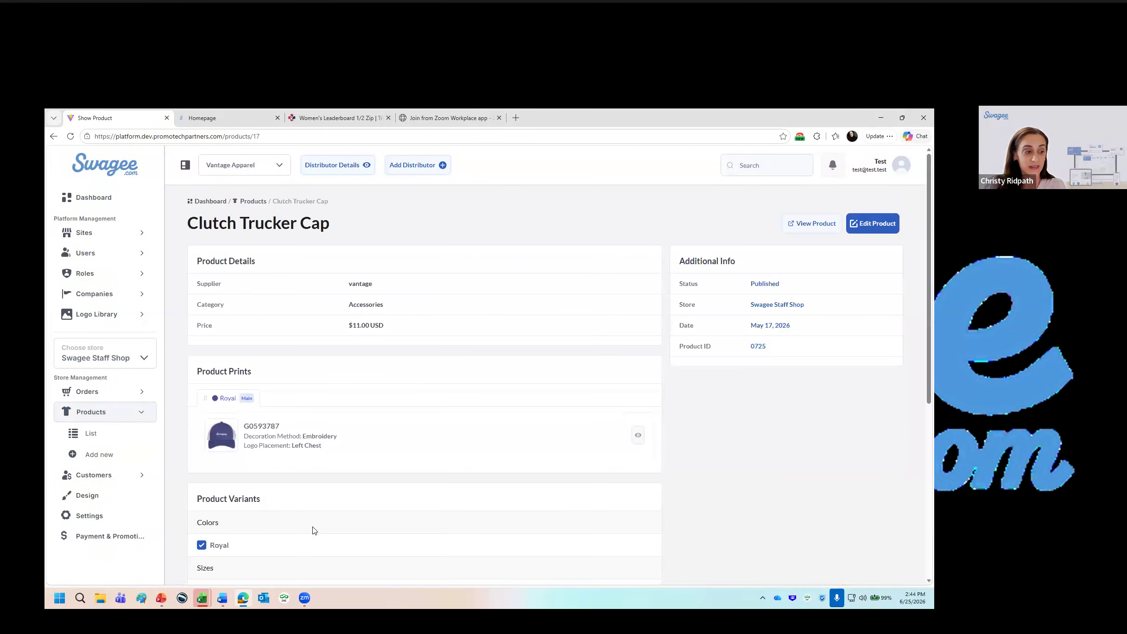
scroll(572, 460, down, 3)
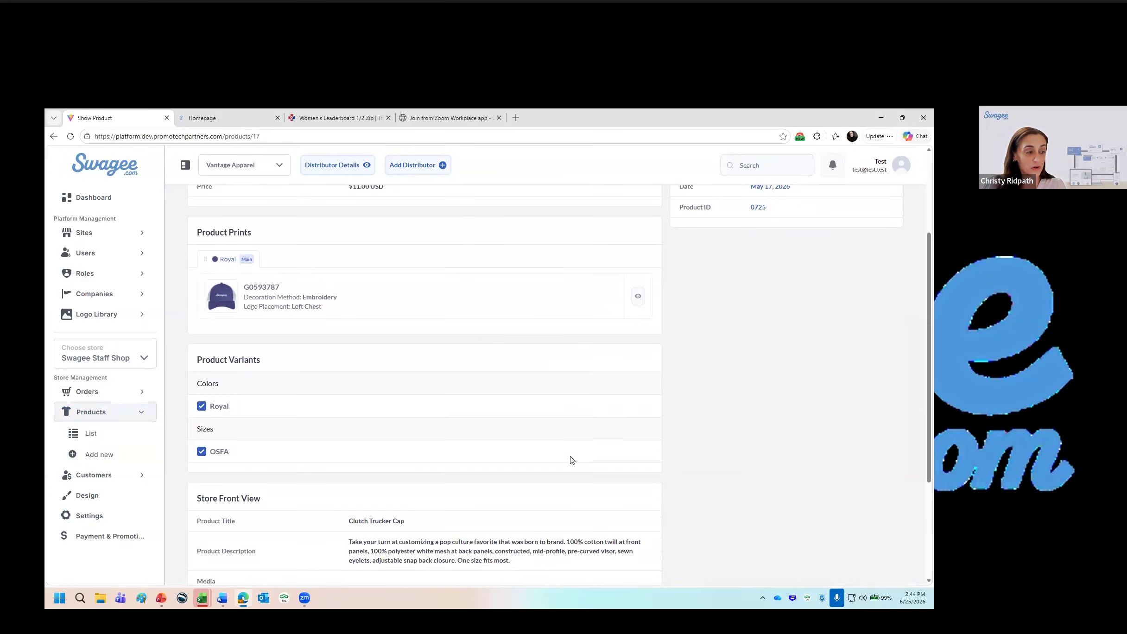
scroll(571, 460, down, 2)
scroll(573, 460, up, 5)
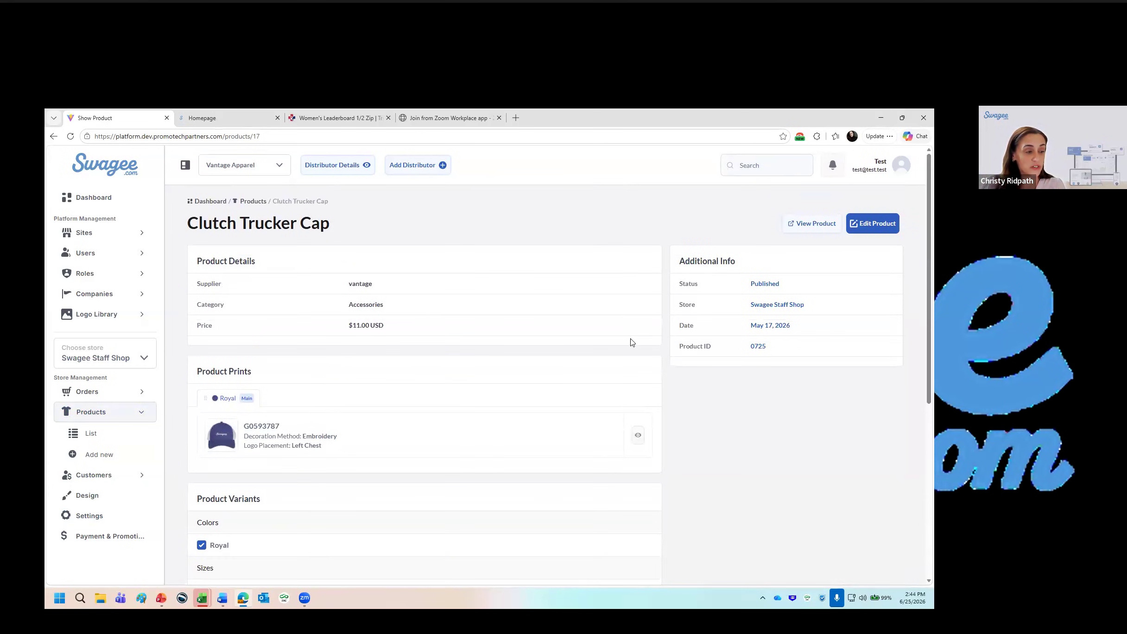
- Open the Clutch Trucker Cap for editing to review its pricing, variants and print, and return to the Swagee storefront homepage
click(876, 226)
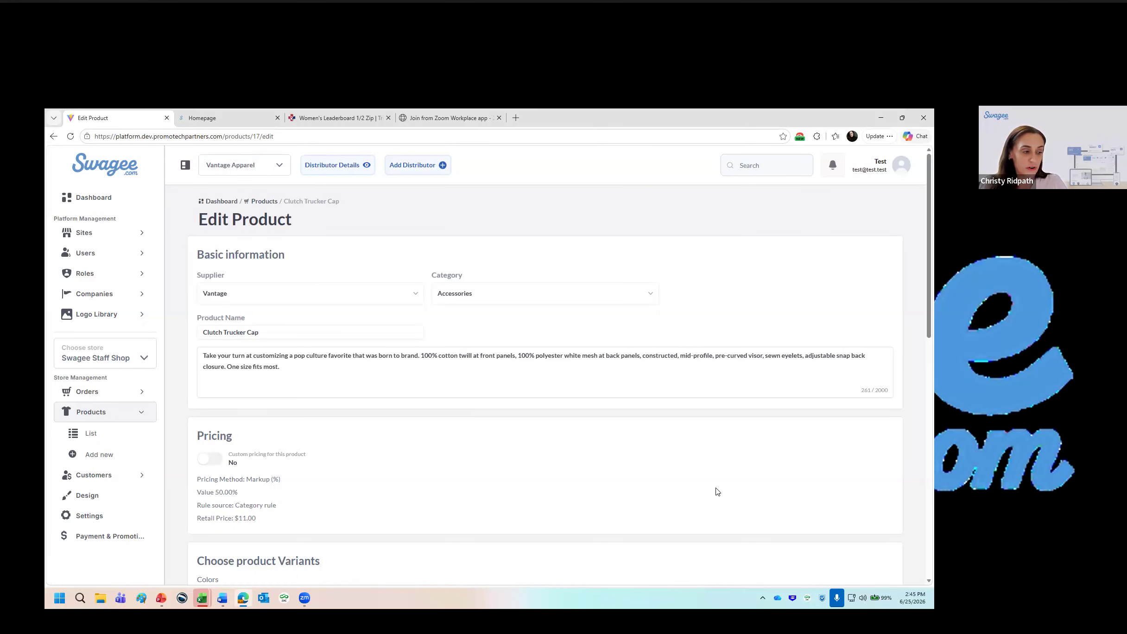
scroll(716, 492, down, 5)
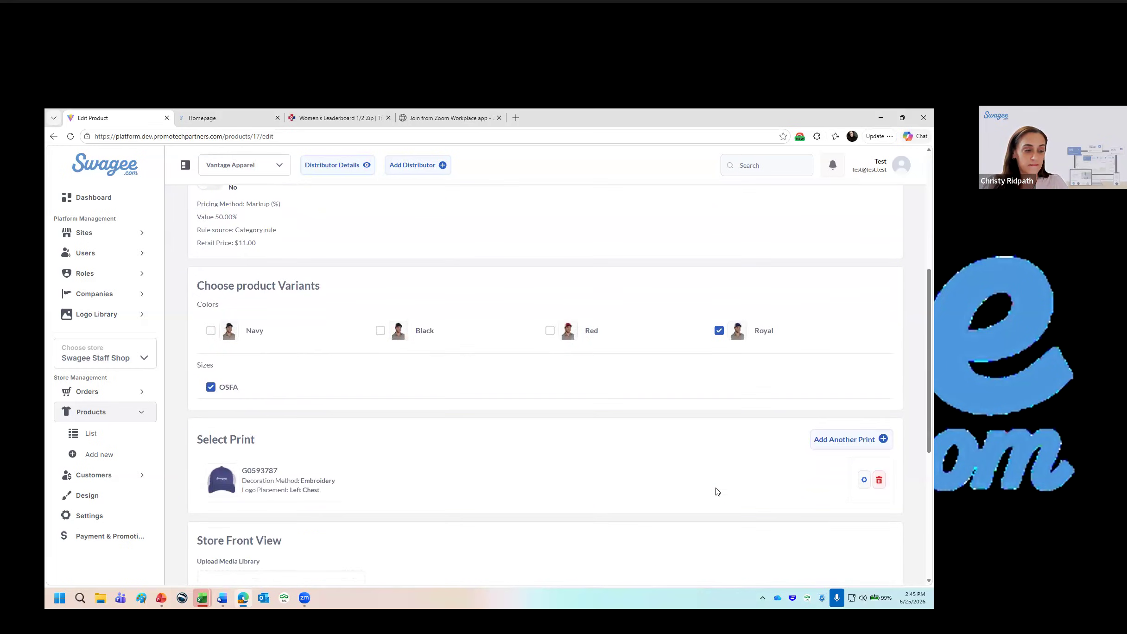
scroll(716, 491, down, 2)
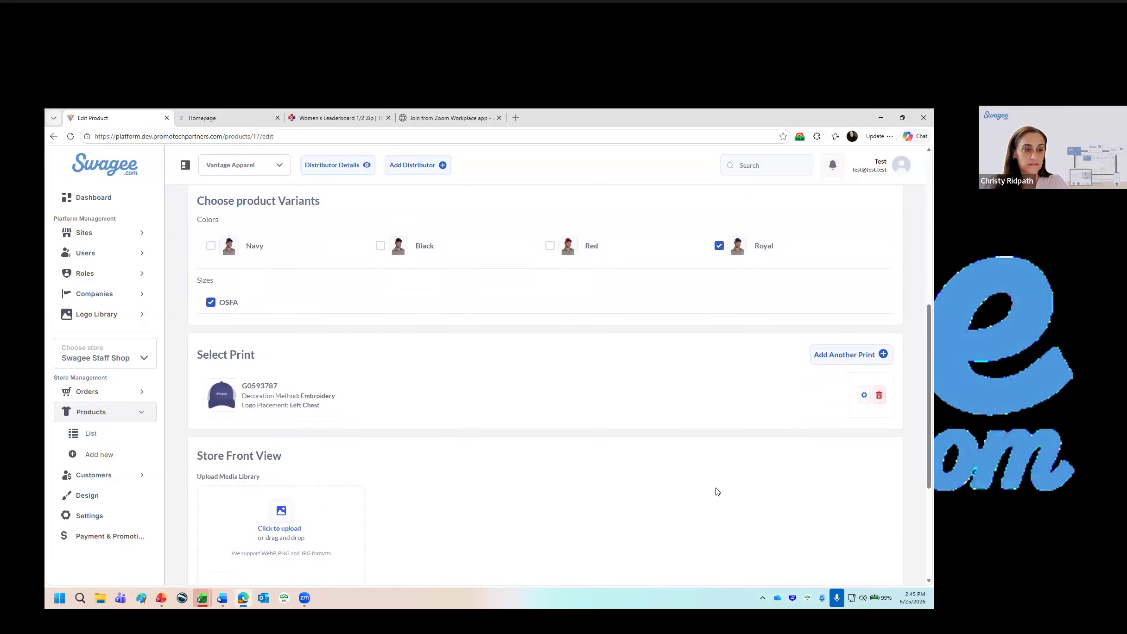
scroll(716, 492, up, 2)
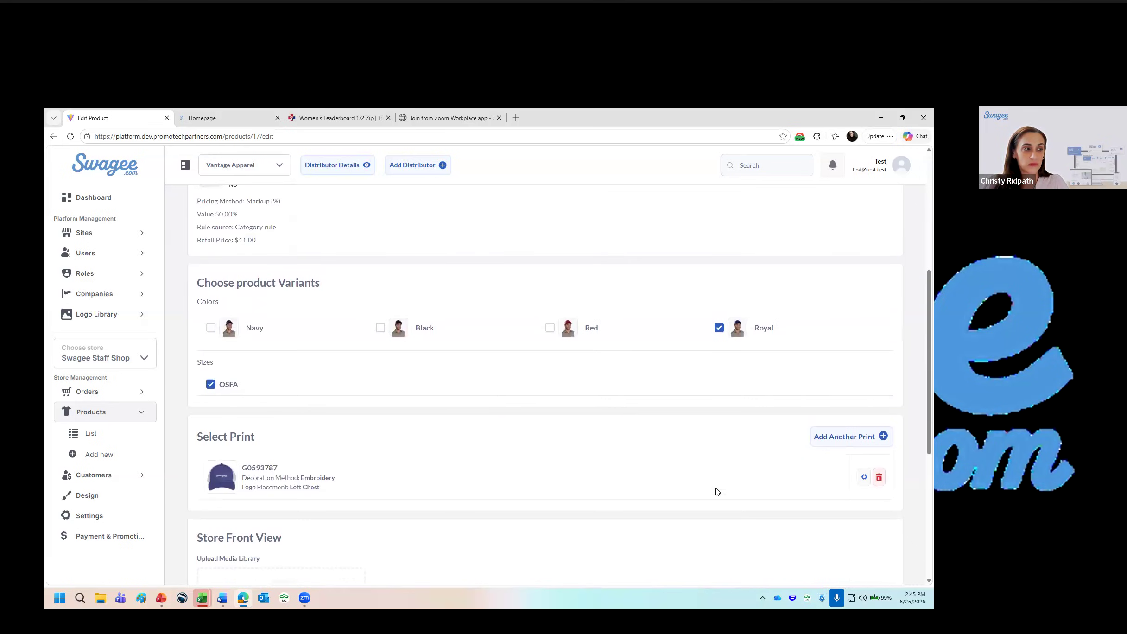
scroll(716, 492, up, 5)
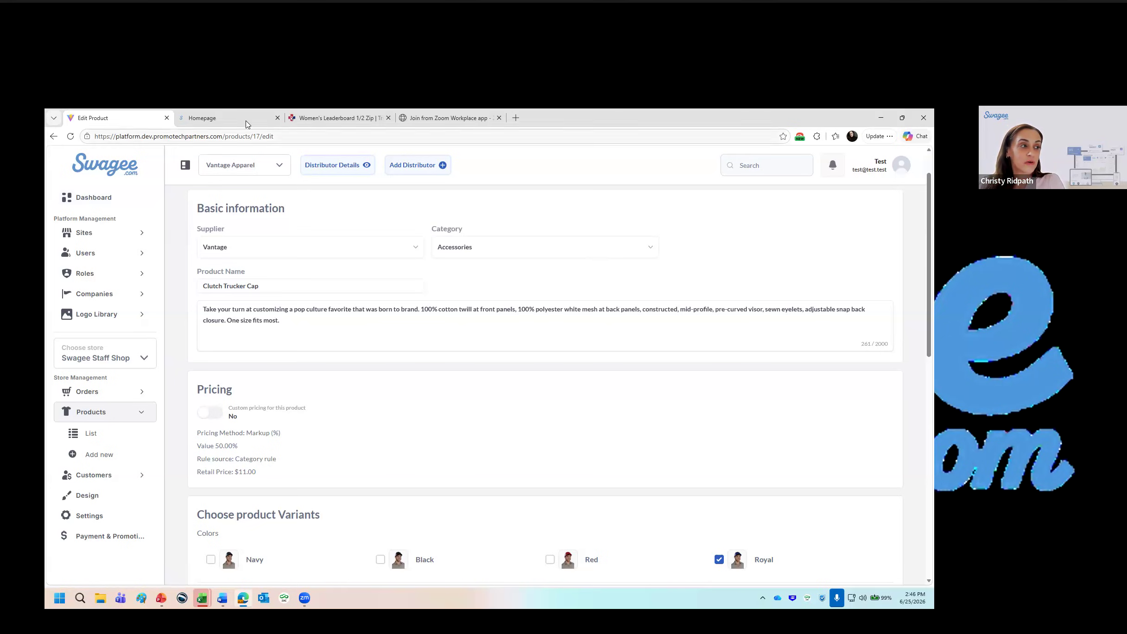
click(204, 118)
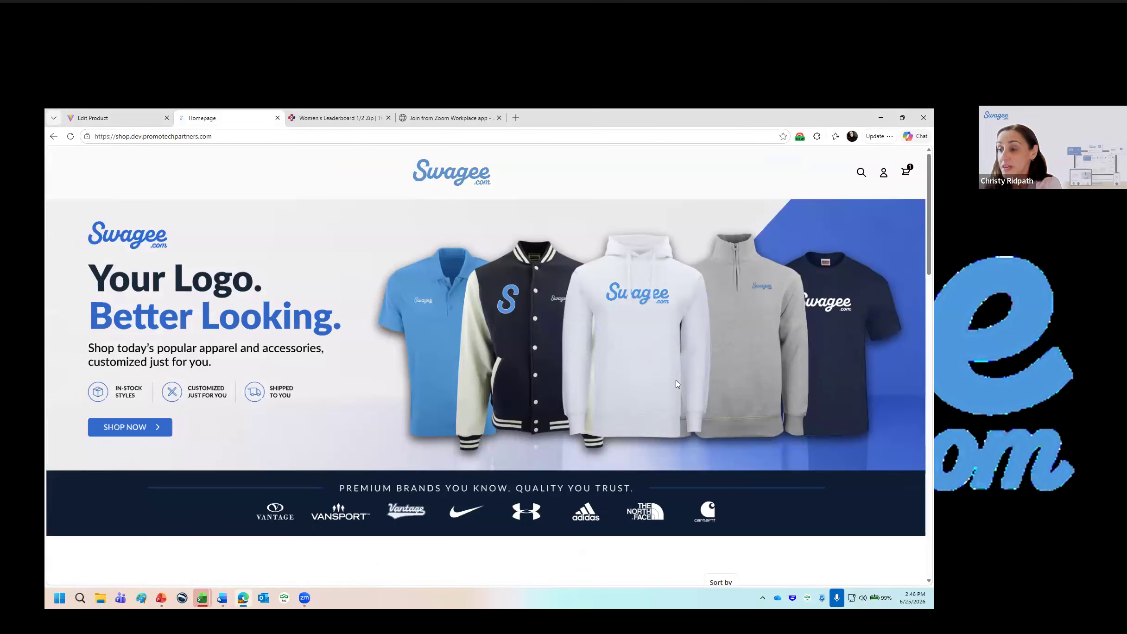